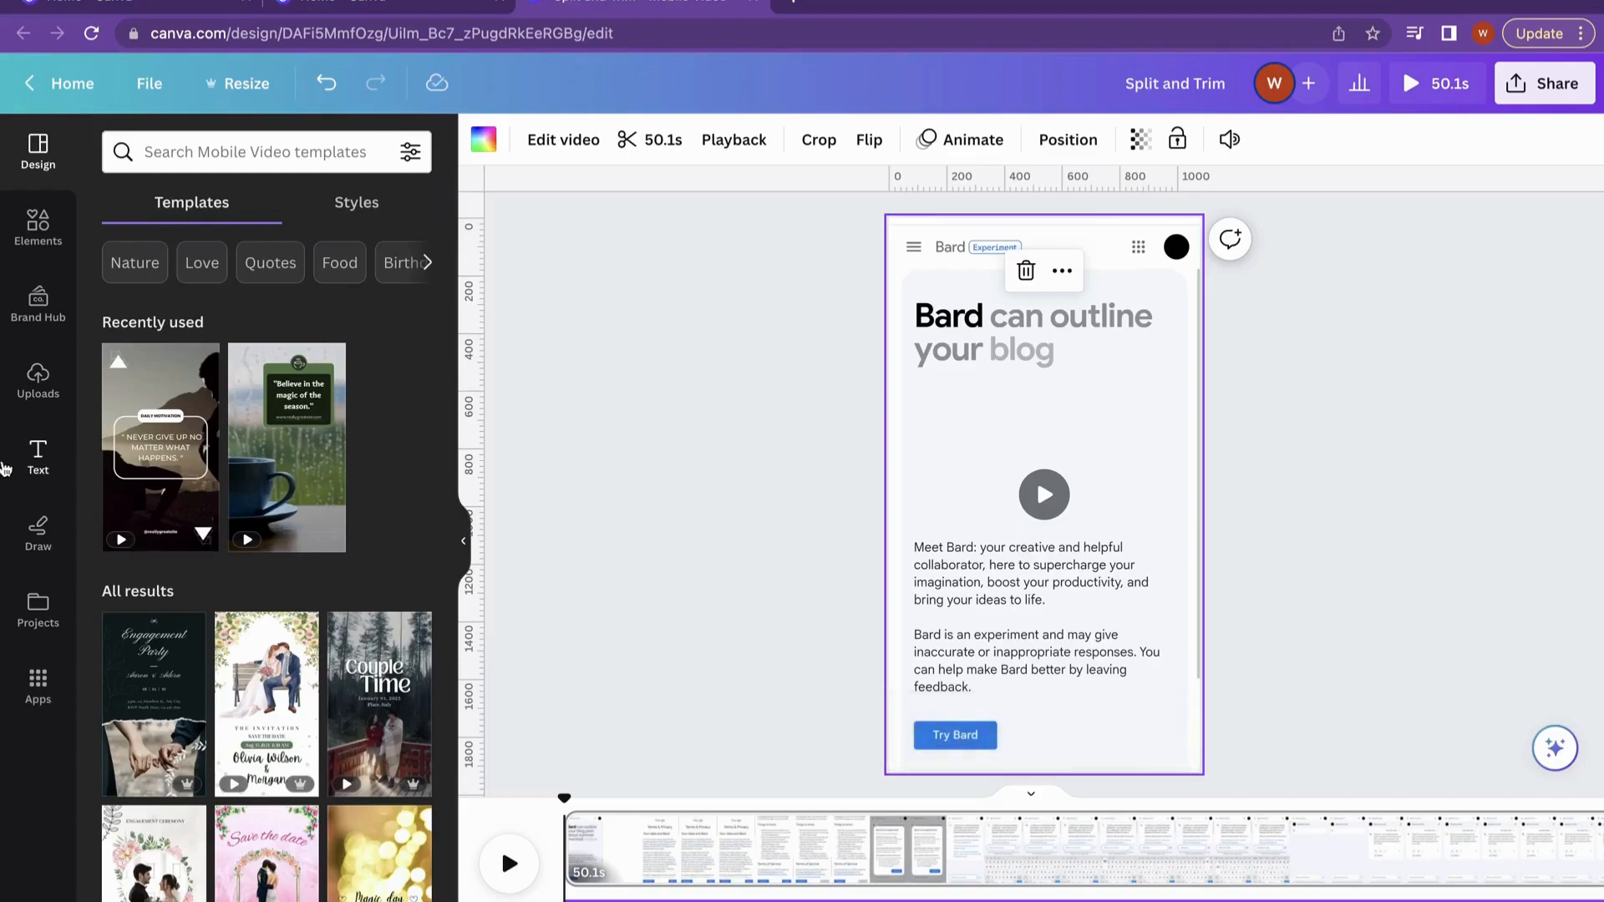
# Step: Add a text box reading "Google Bard" over the video and set its font size to 104
pyautogui.press('t')
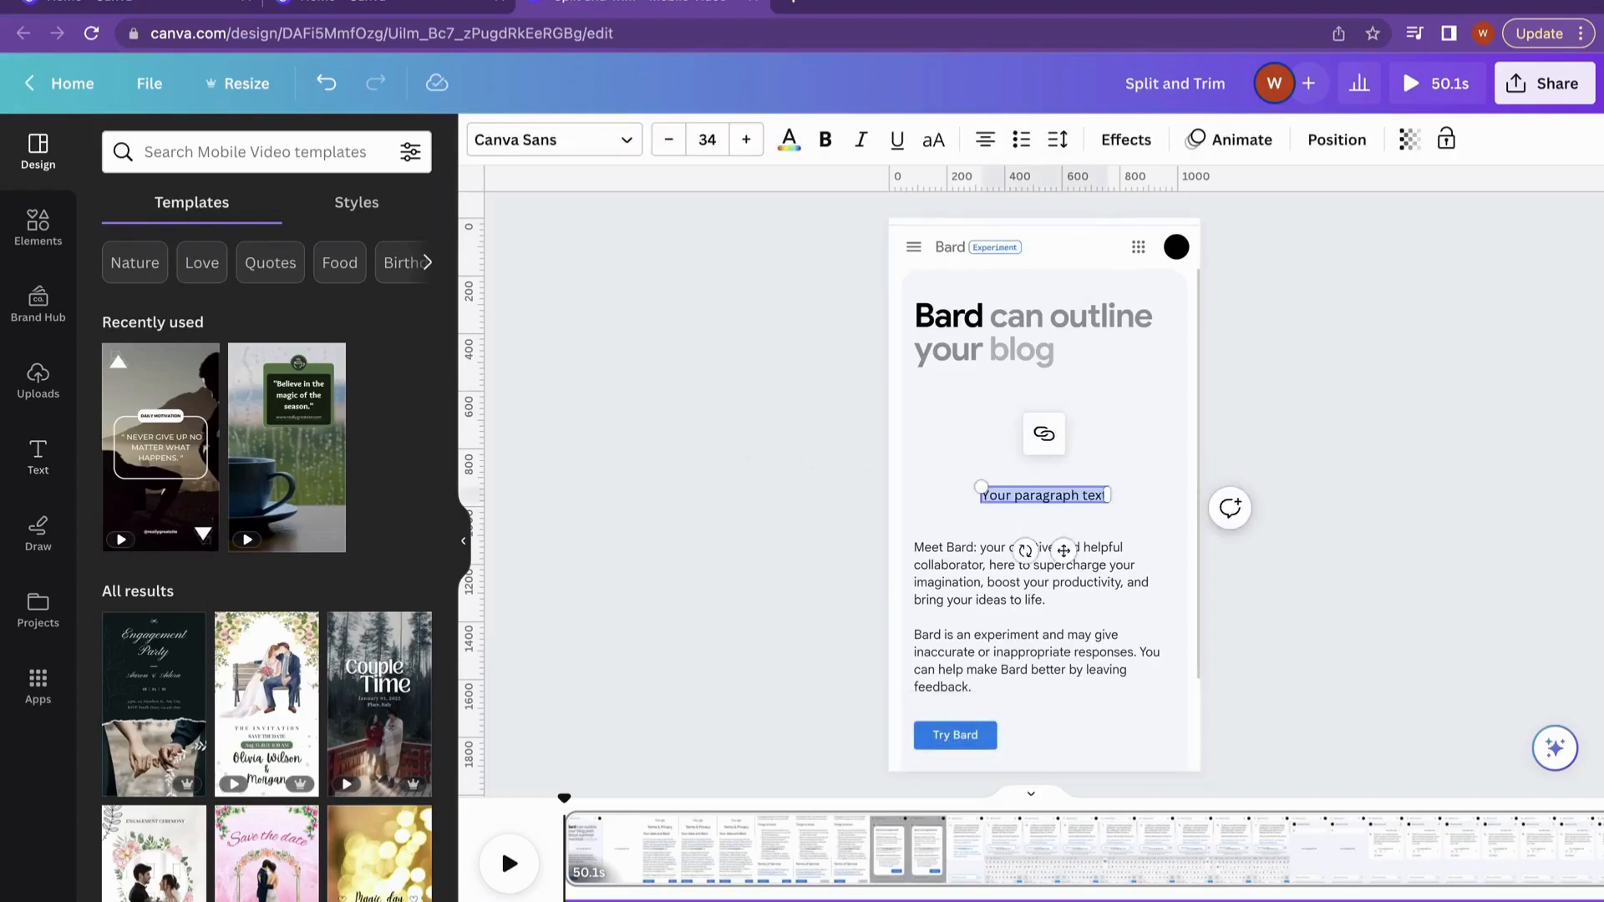
pyautogui.write('Go')
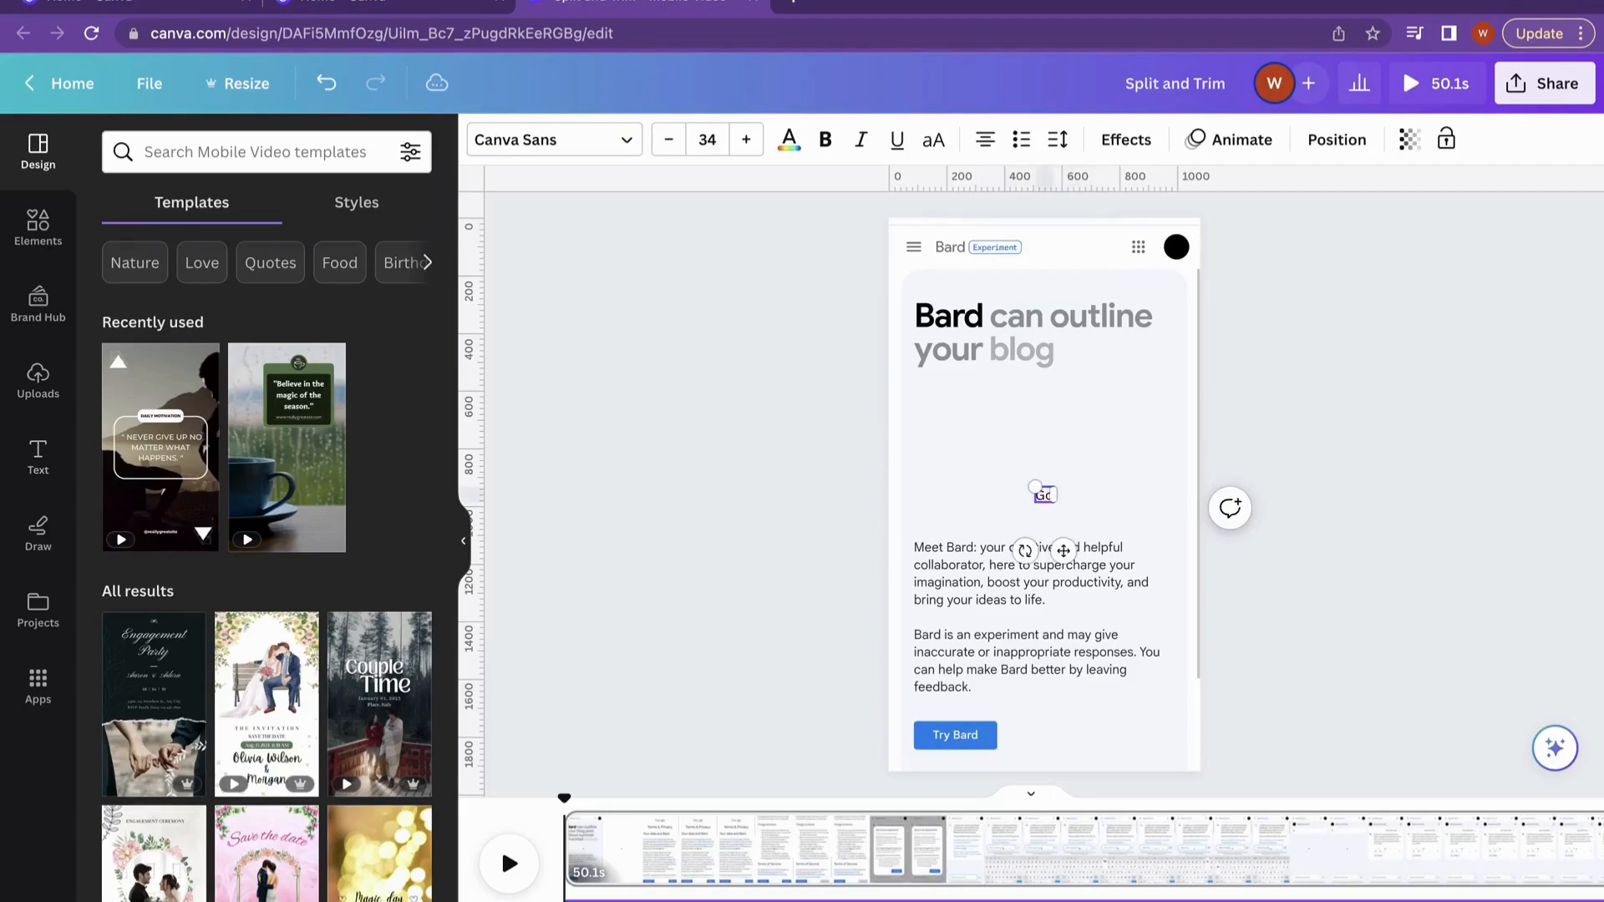
pyautogui.write('odle Bard')
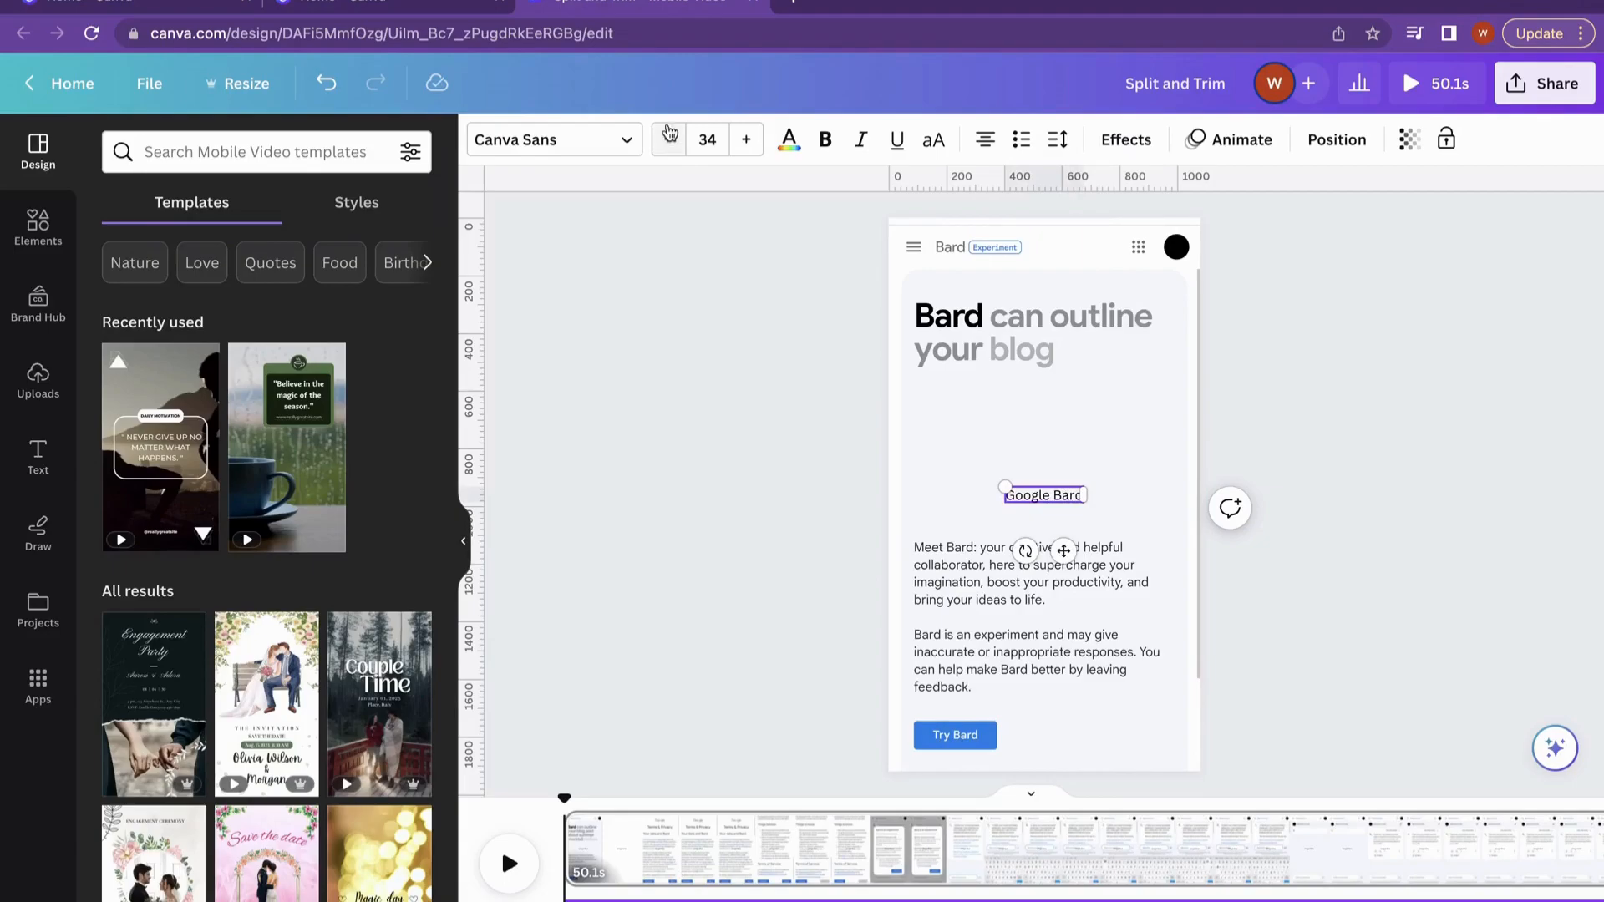
pyautogui.click(707, 139)
pyautogui.scroll(-4, 740, 681)
pyautogui.scroll(-1, 741, 681)
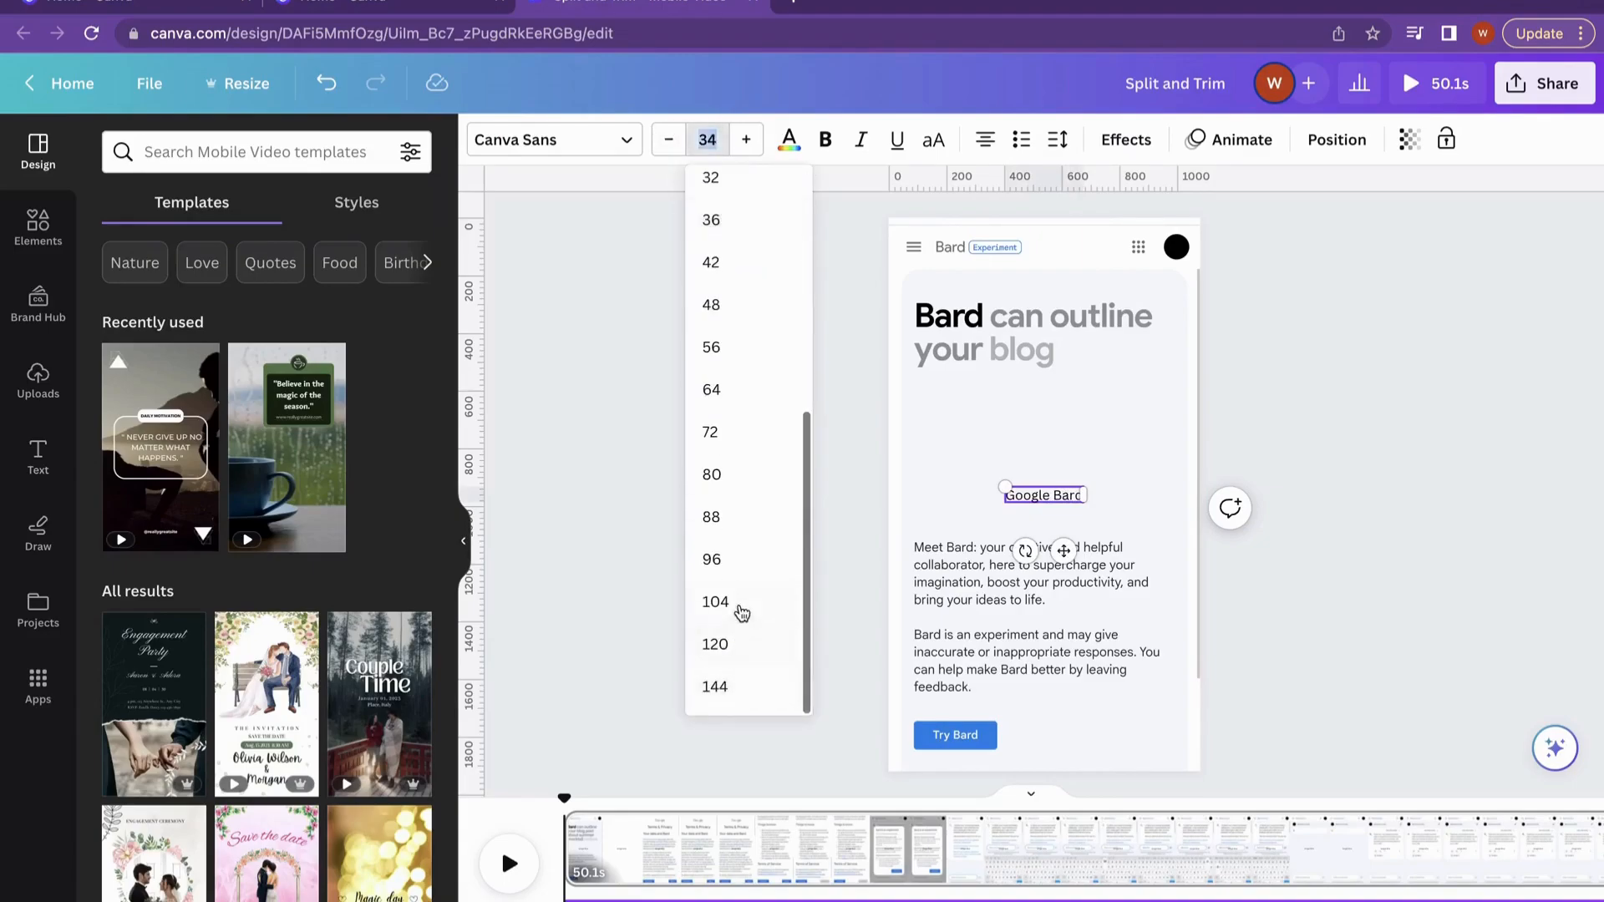
pyautogui.click(741, 613)
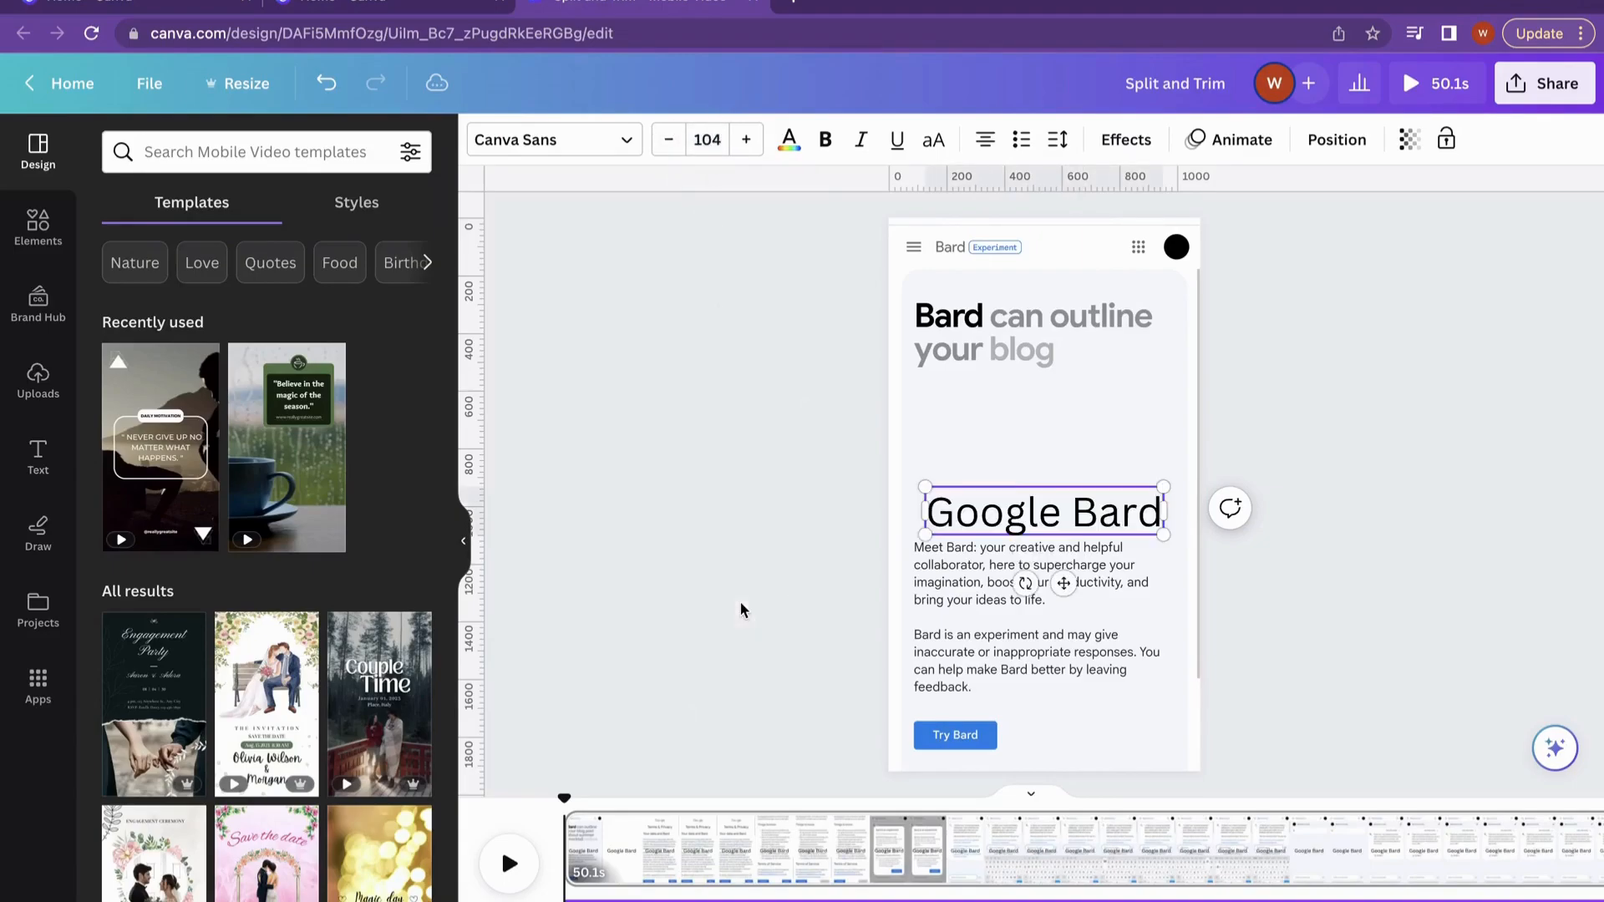
# Step: Apply the Glitch text effect to the "Google Bard" text
pyautogui.doubleClick(1057, 516)
pyautogui.tripleClick(1006, 506)
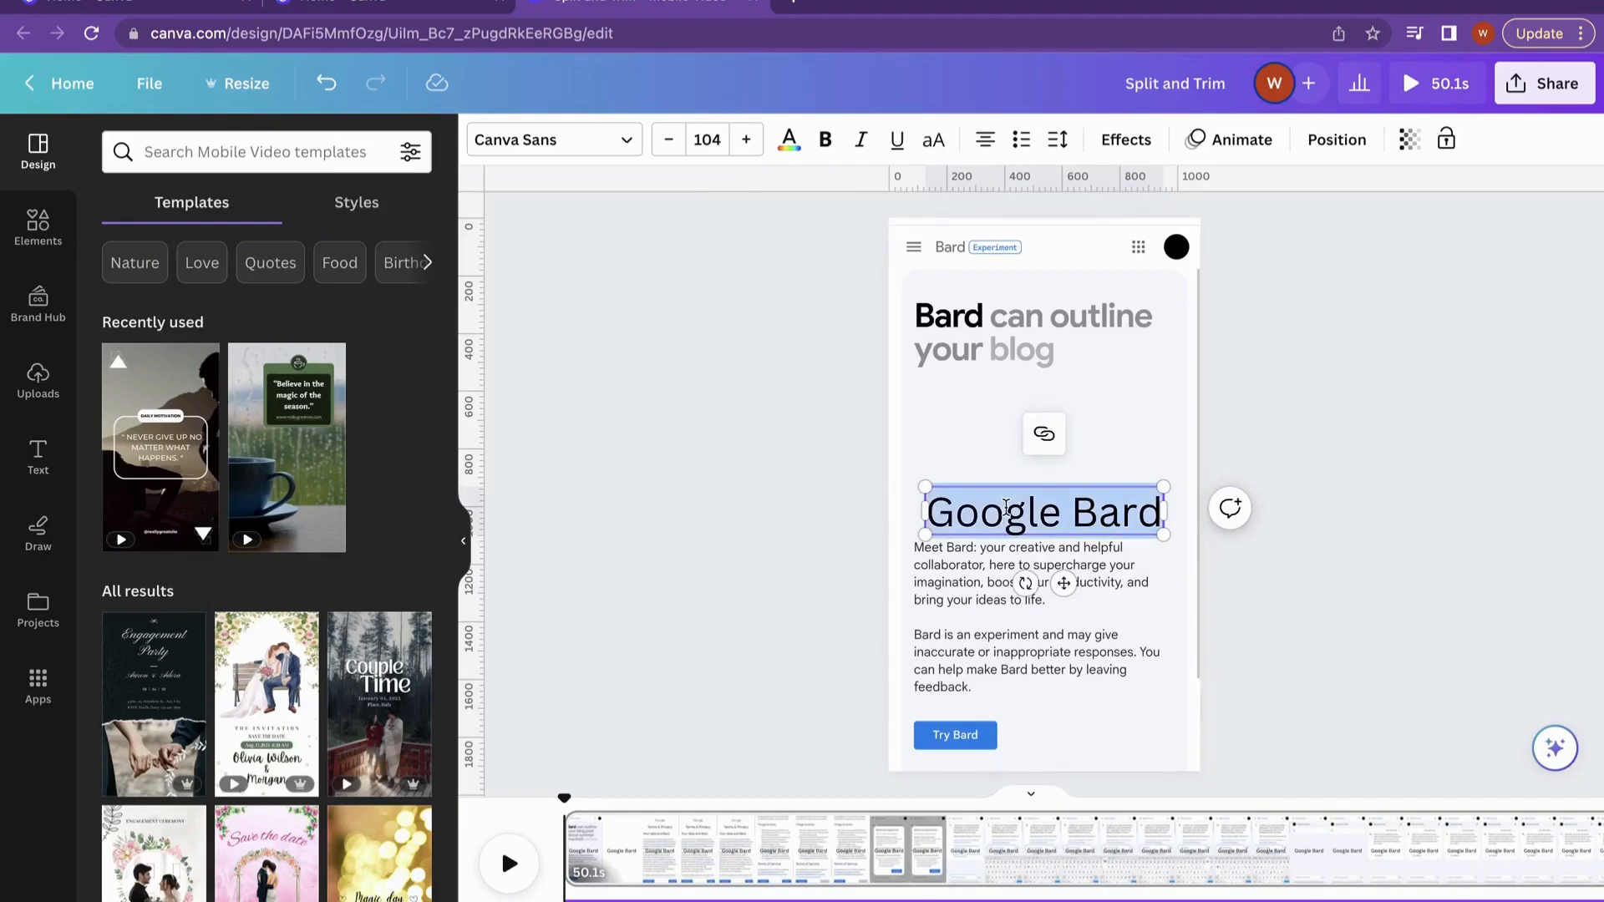
pyautogui.click(1125, 139)
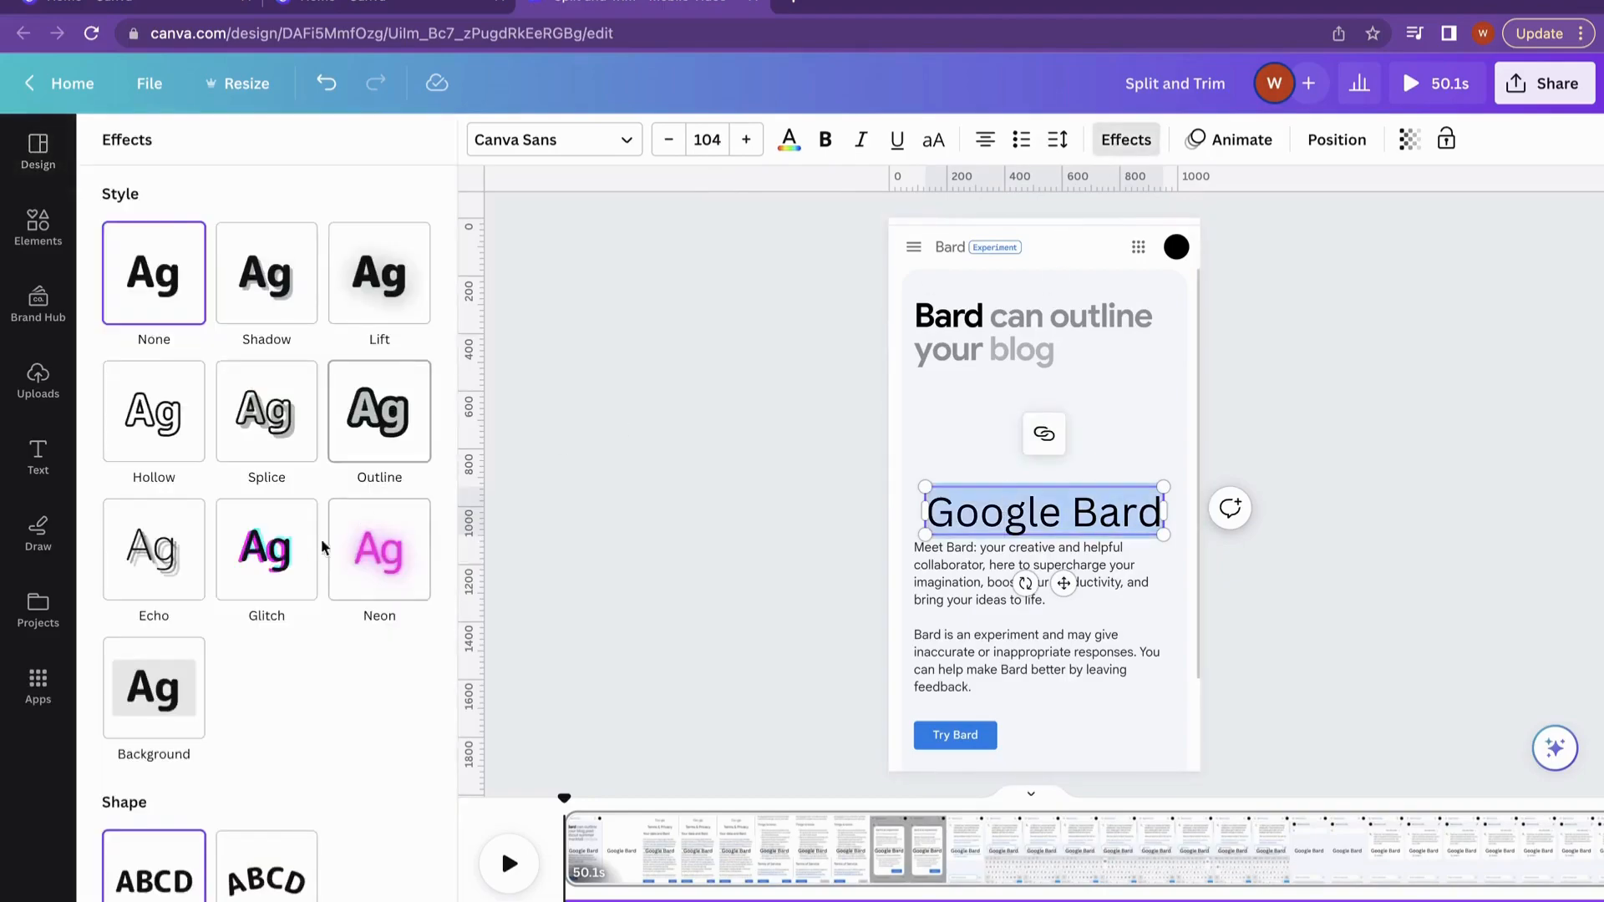
pyautogui.click(266, 549)
pyautogui.click(1119, 667)
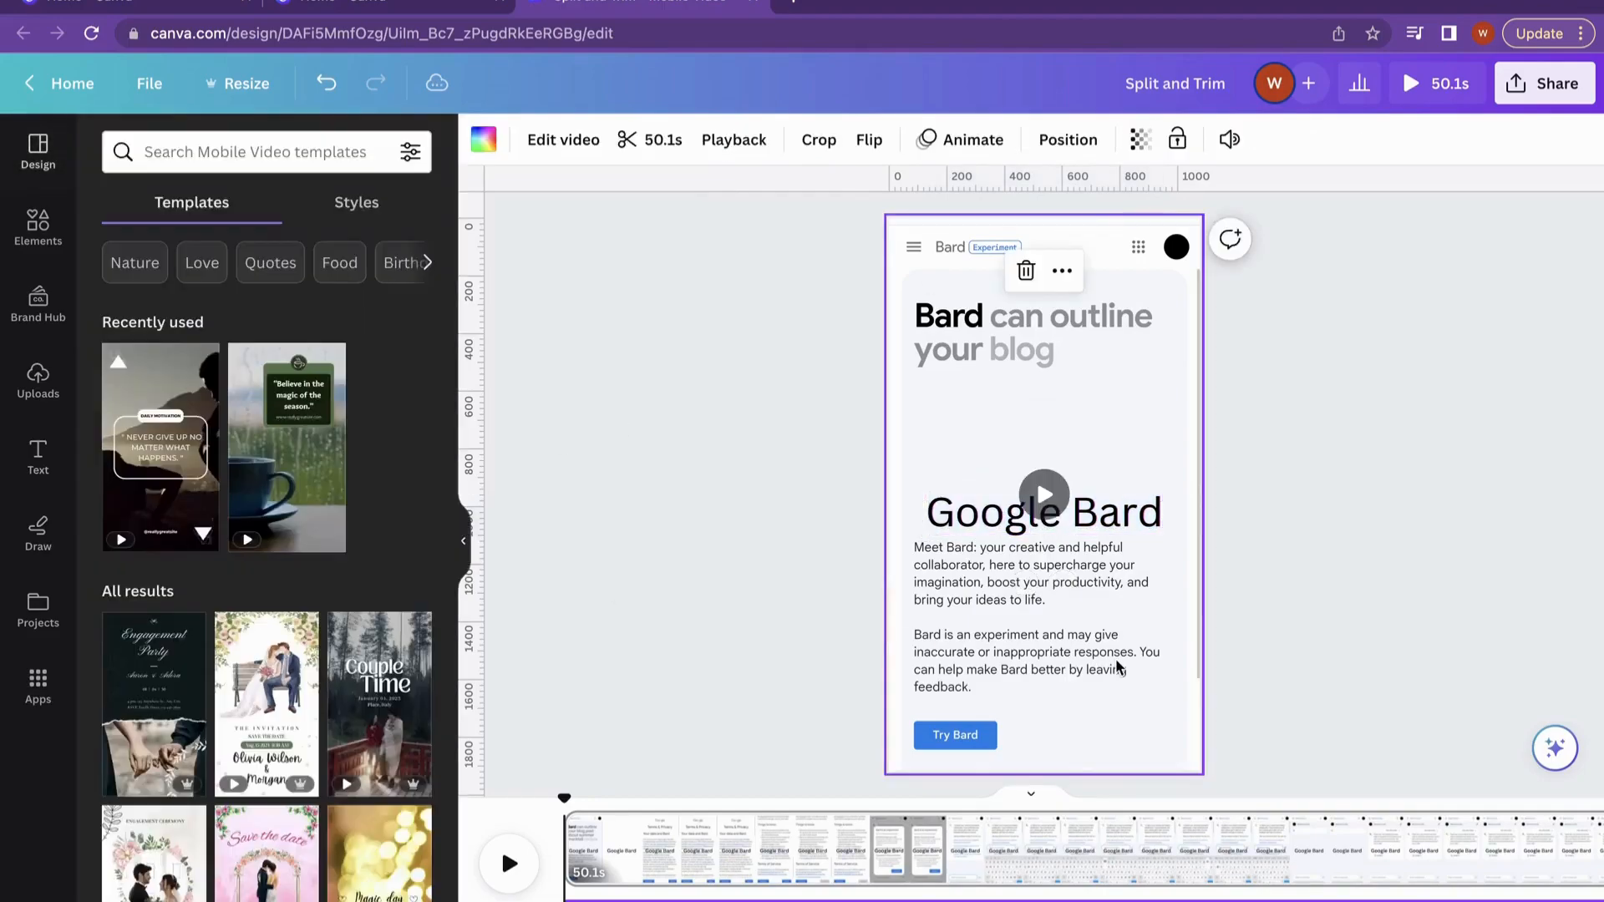
# Step: Play the clip from its start to check how the "Google Bard" text sits over the video
pyautogui.click(1152, 525)
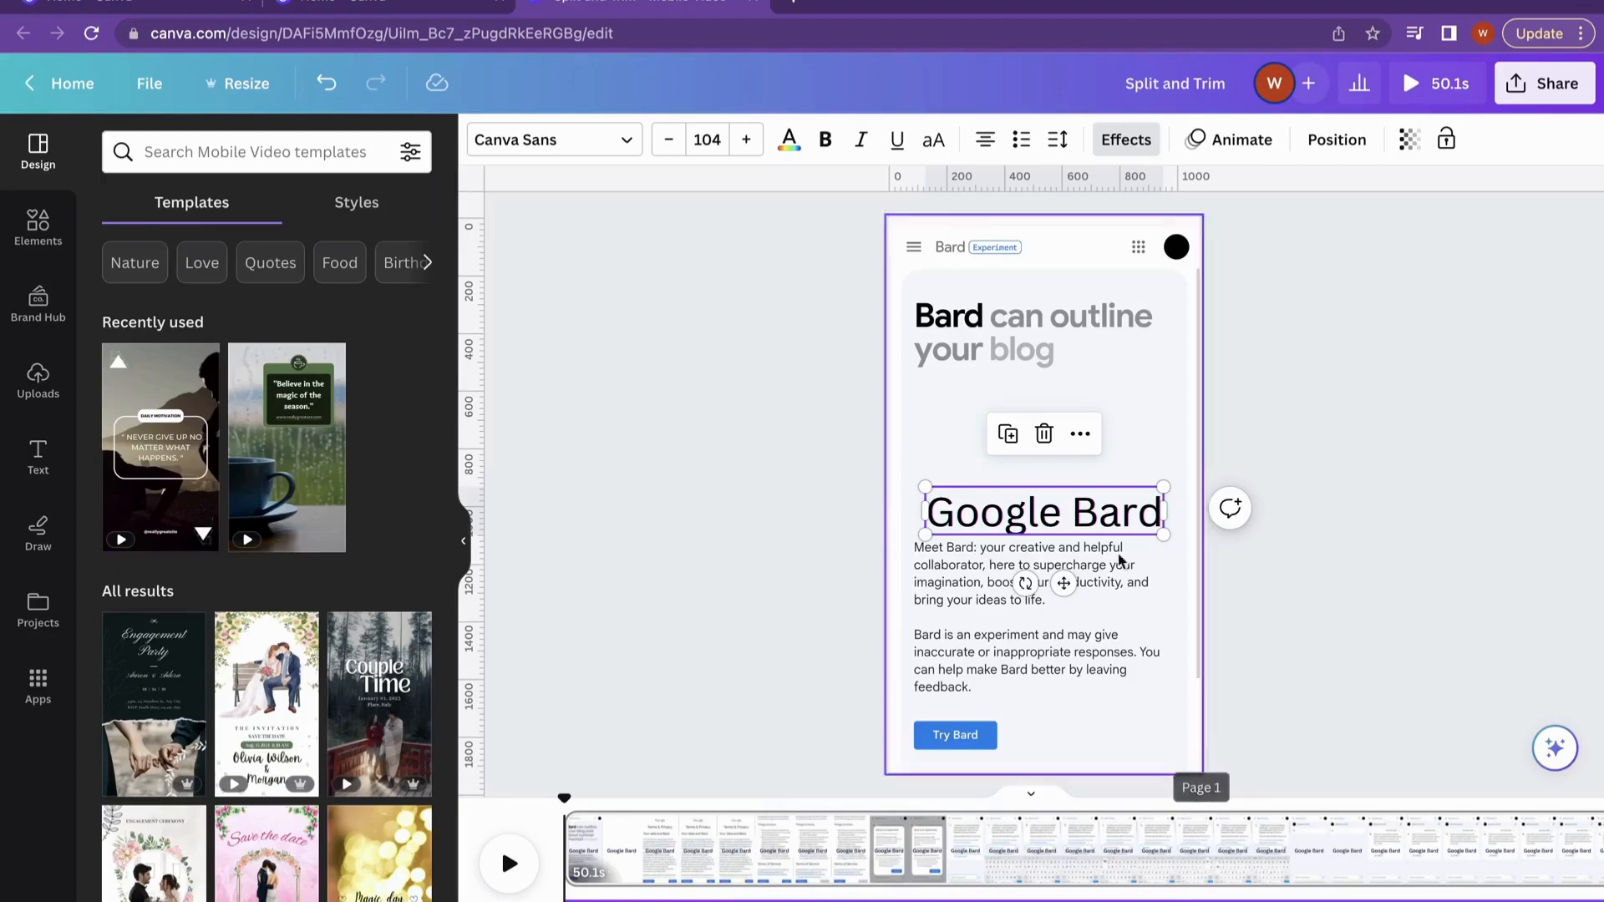
pyautogui.click(1283, 587)
pyautogui.click(1029, 503)
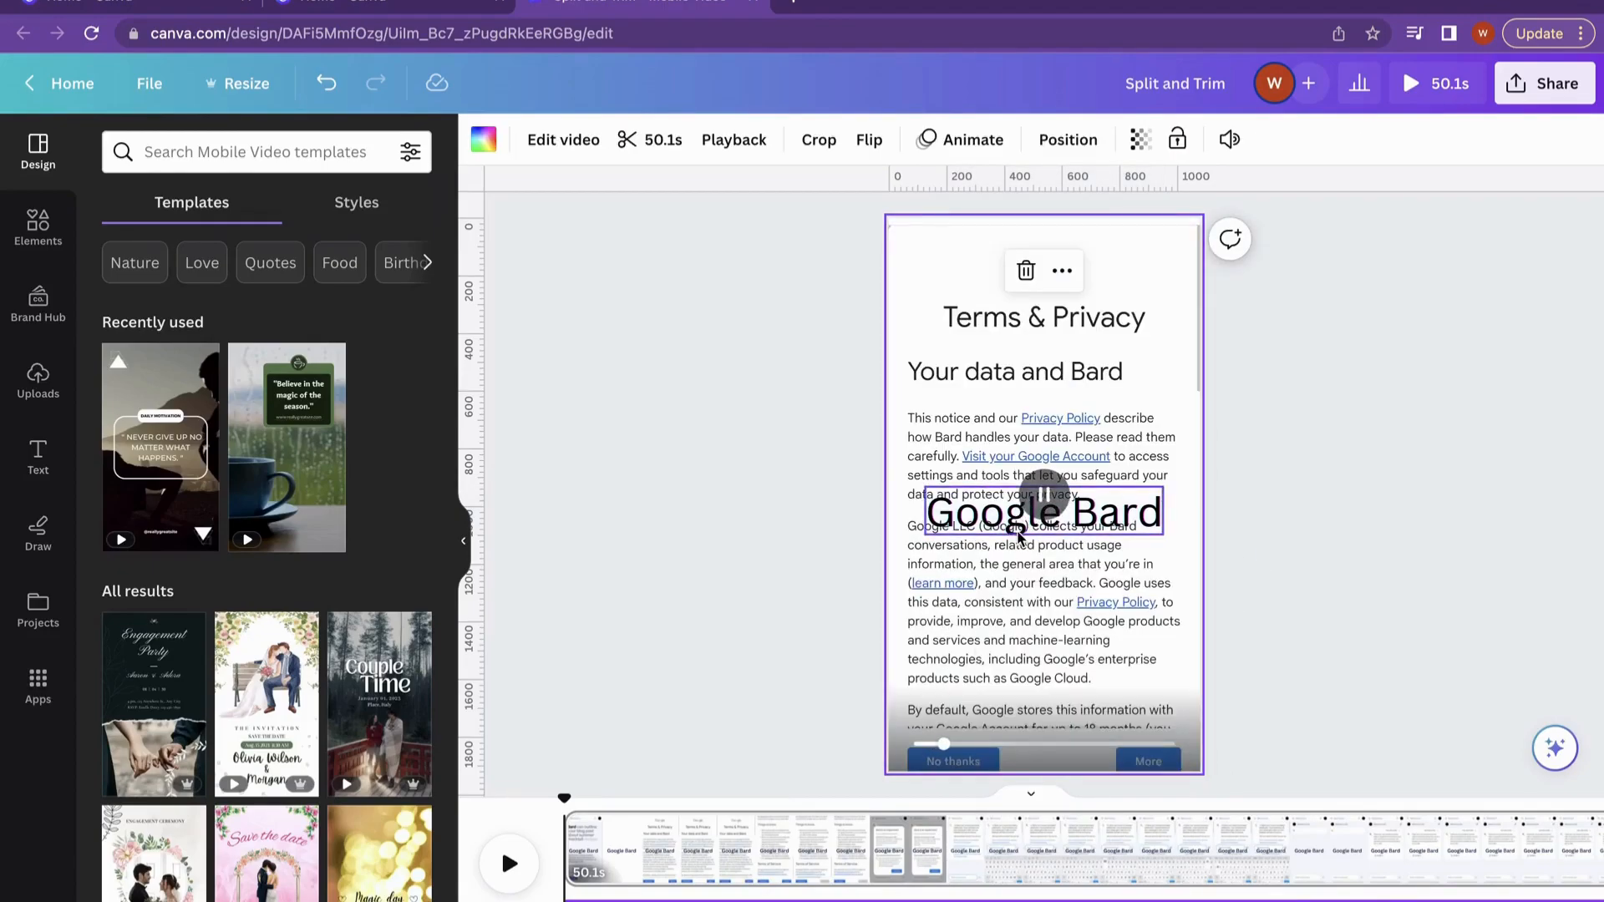
pyautogui.moveTo(951, 752); pyautogui.dragTo(916, 751)
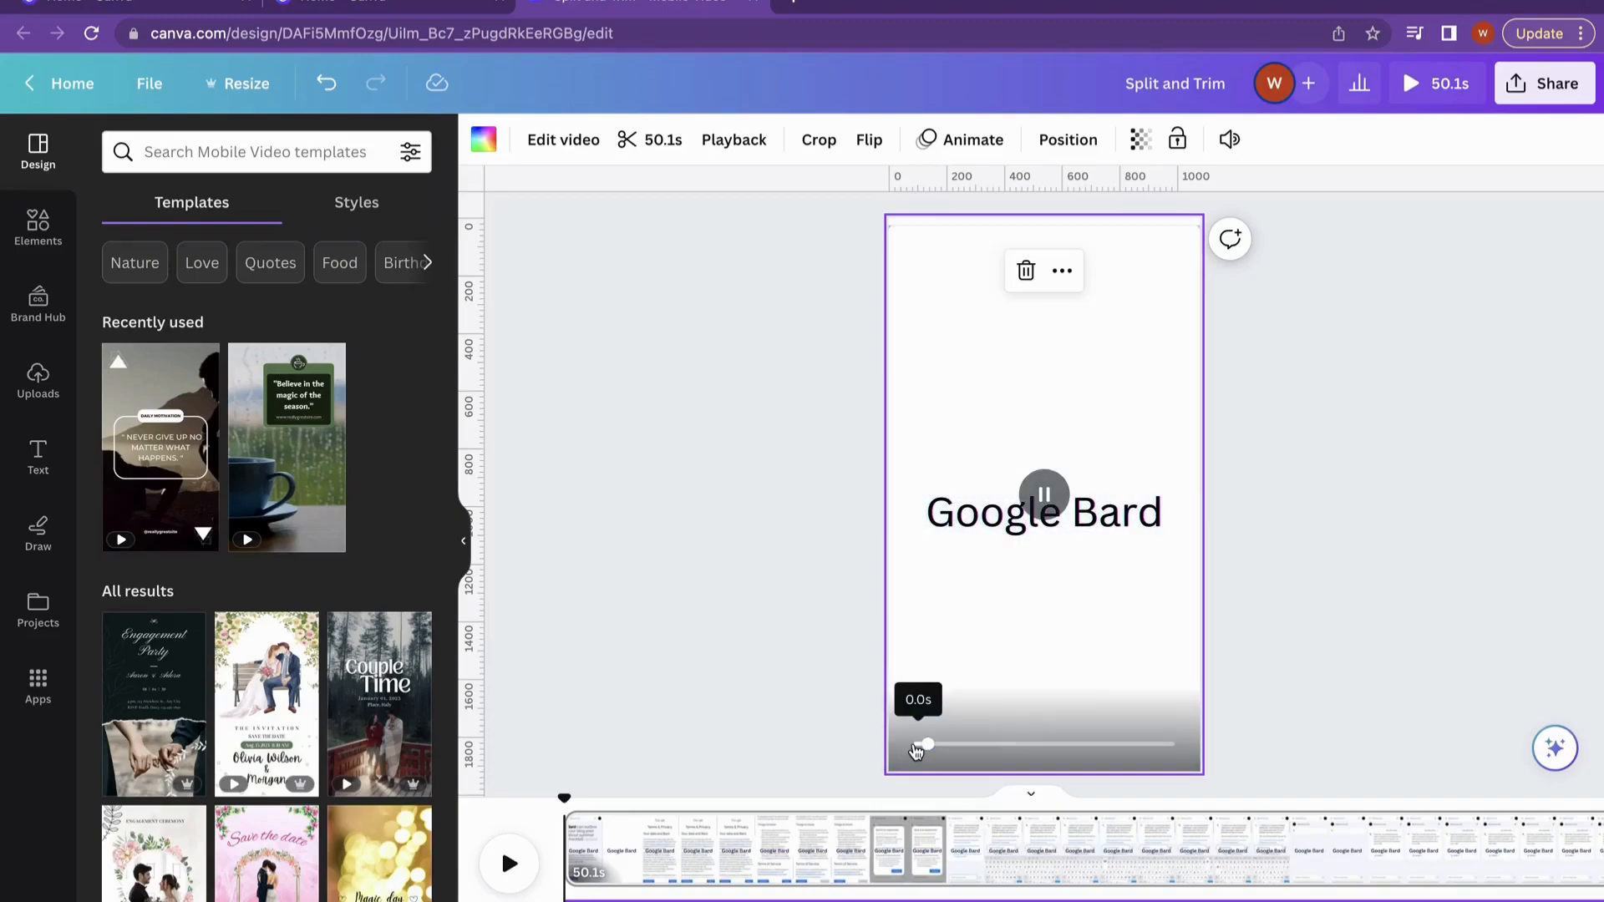
pyautogui.click(918, 748)
pyautogui.click(1043, 499)
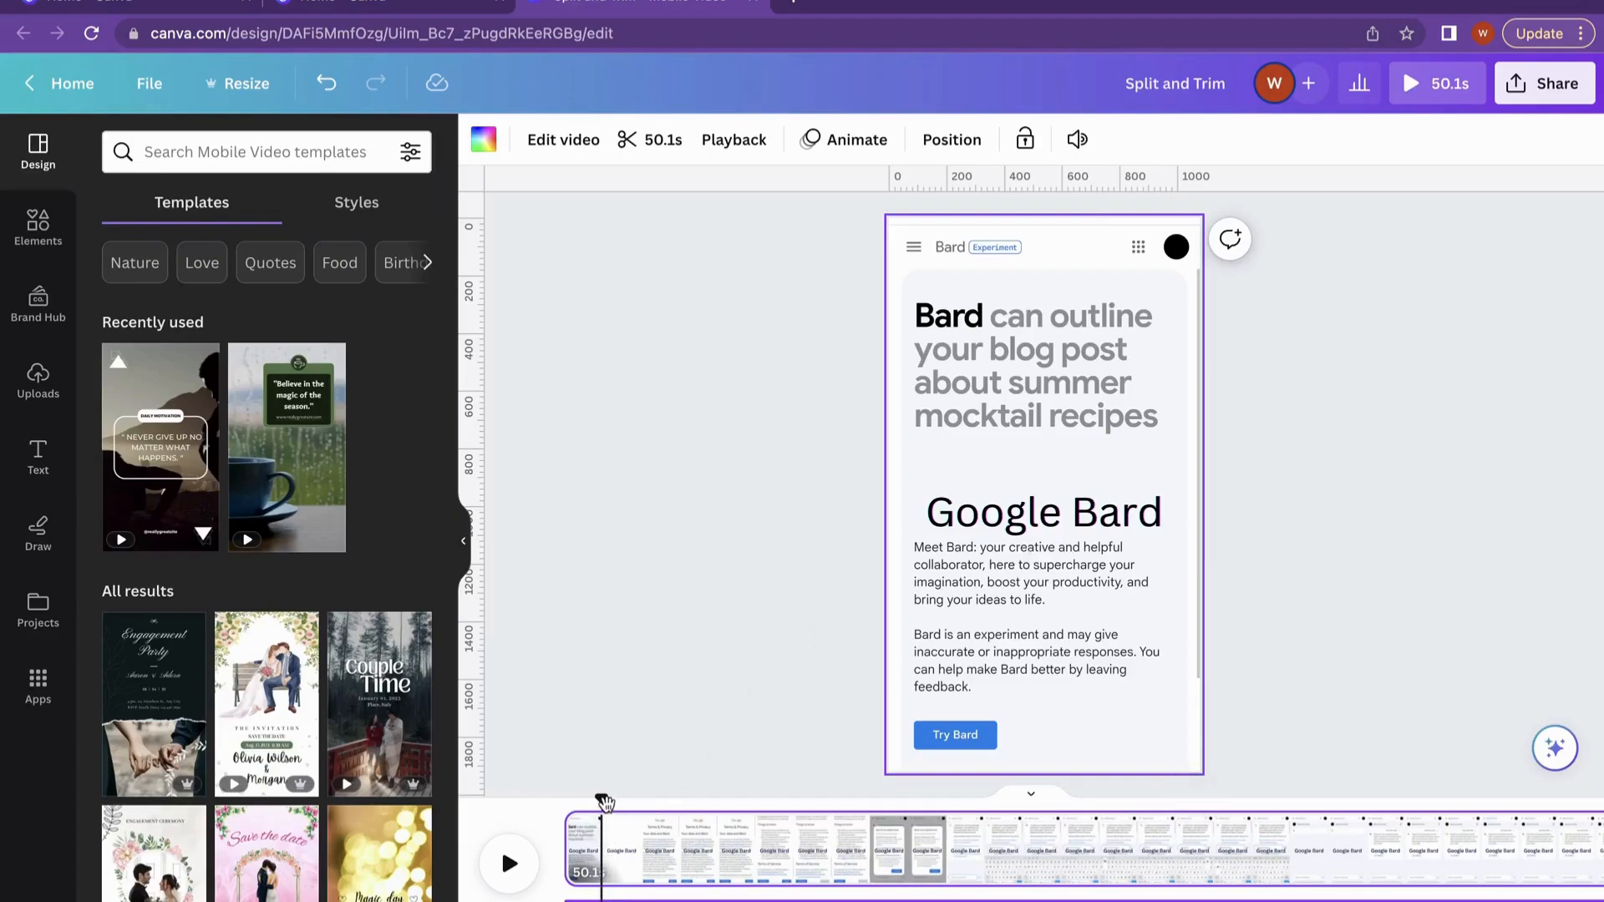
# Step: Split the video page 1.5 seconds in, where the blog post heading is fully written out
pyautogui.moveTo(601, 800)
pyautogui.mouseDown()
pyautogui.moveTo(567, 800)
pyautogui.moveTo(606, 796)
pyautogui.mouseUp()
pyautogui.rightClick(609, 852)
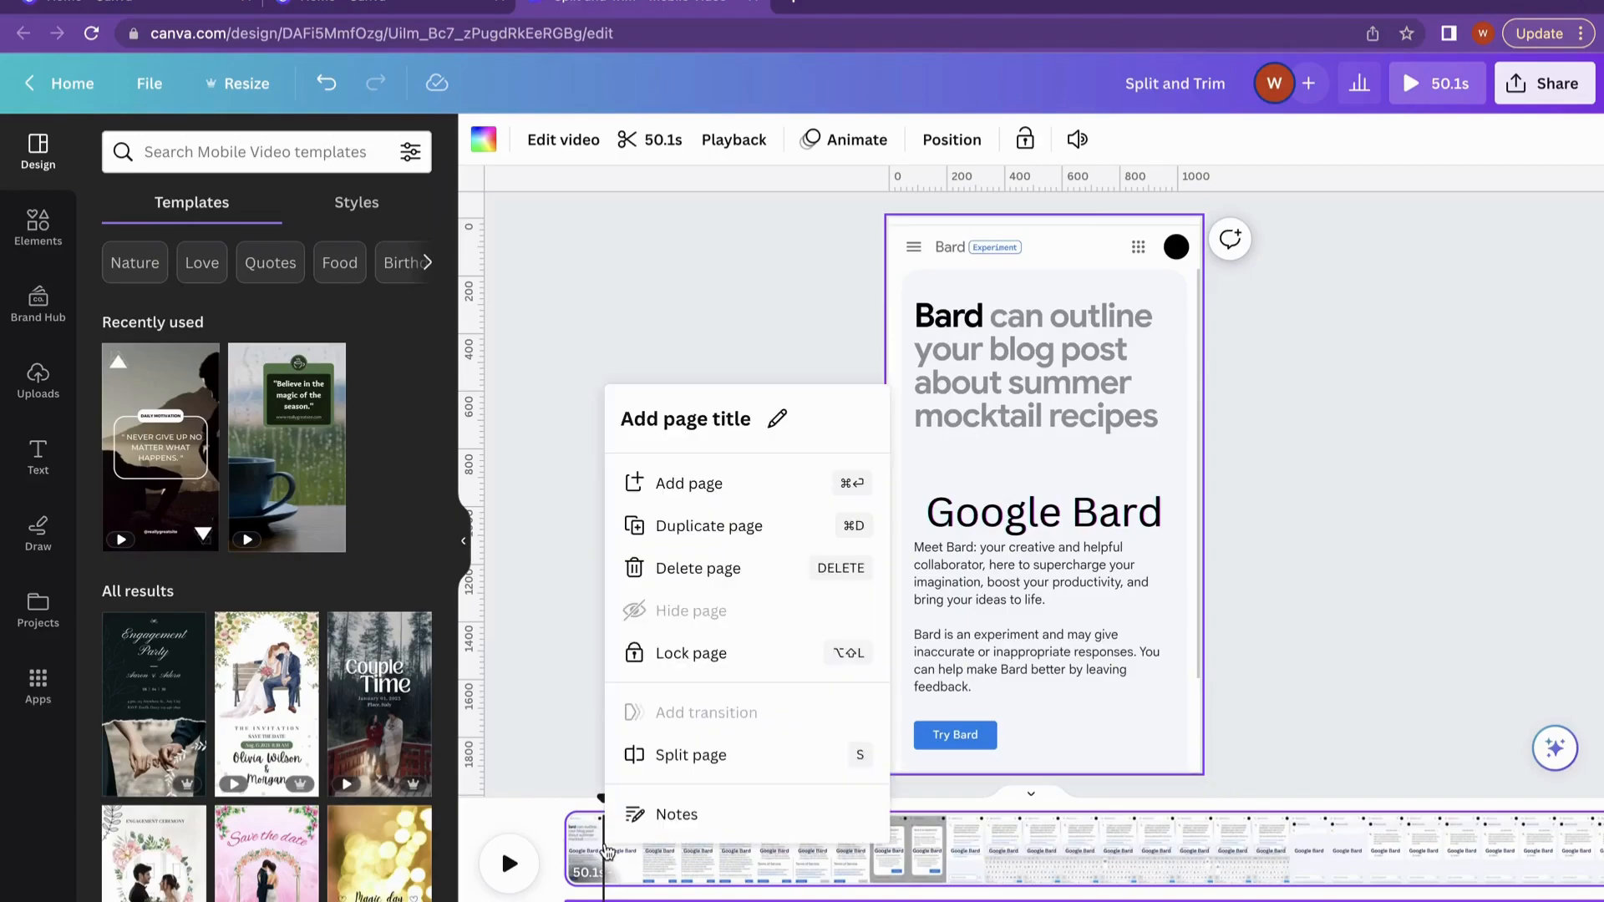
pyautogui.click(683, 755)
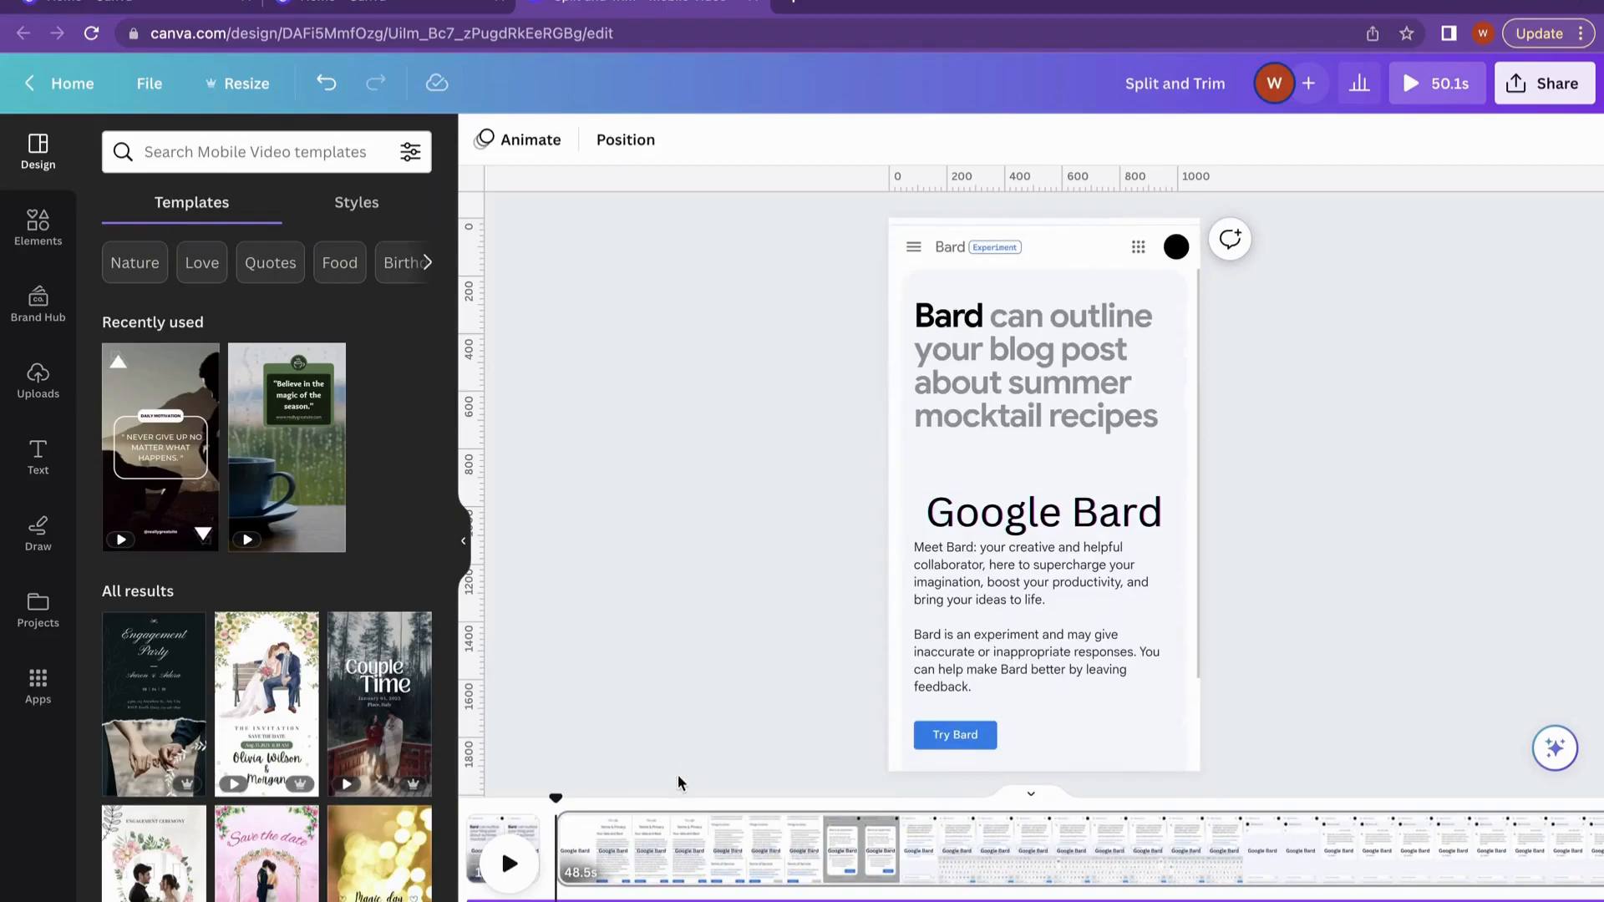
# Step: Compare the two split pages and delete the "Google Bard" text from the second page only
pyautogui.click(628, 849)
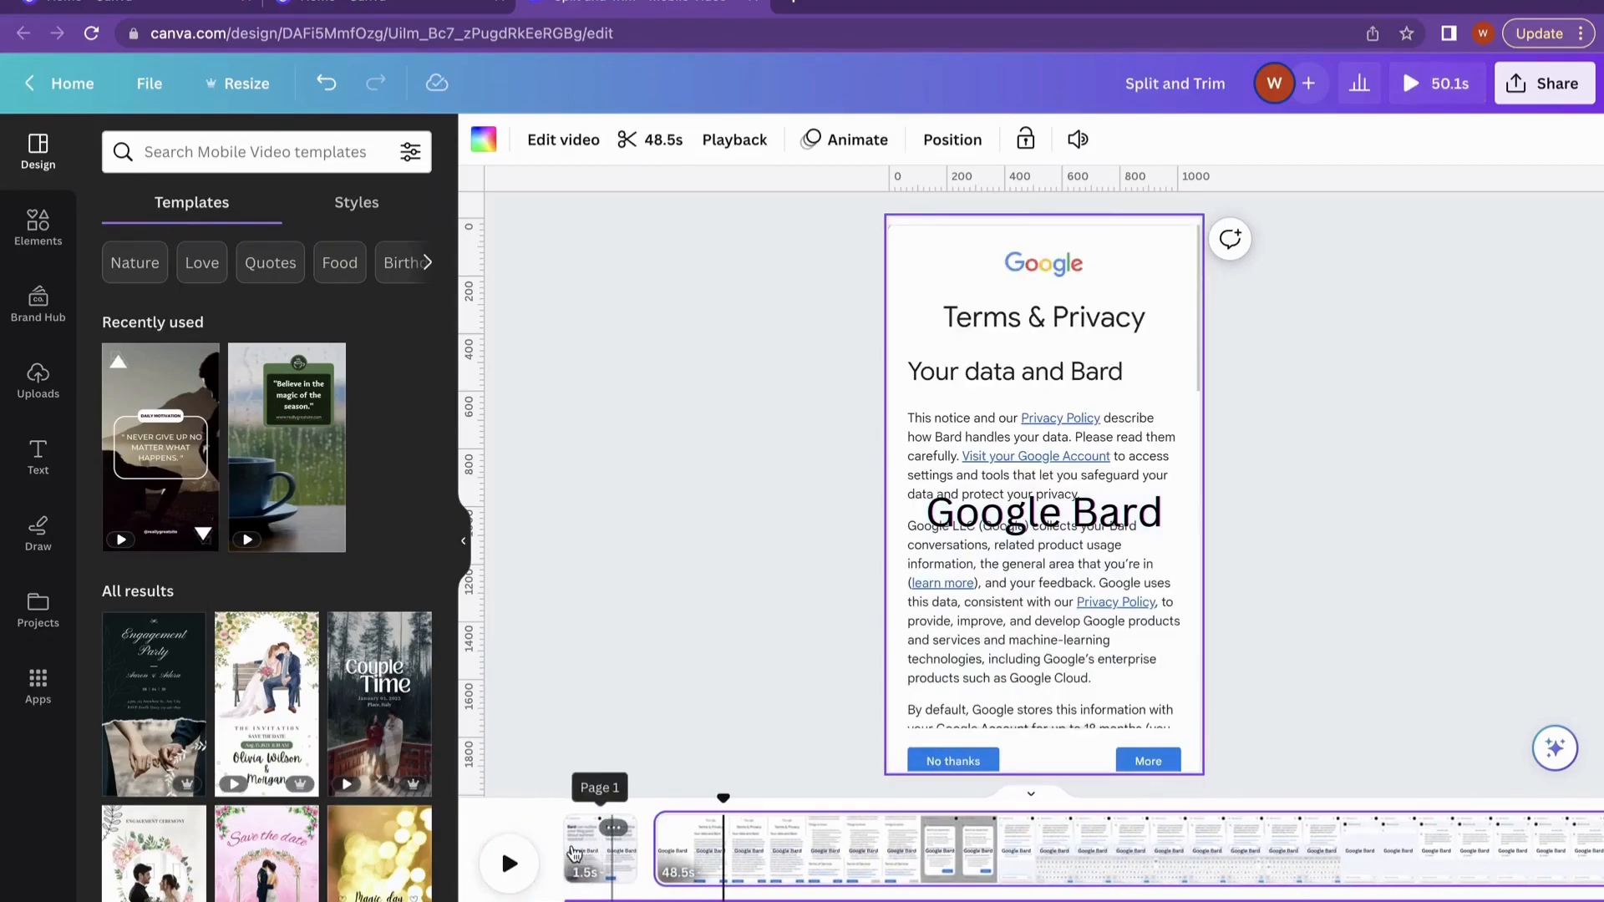
pyautogui.click(570, 844)
pyautogui.click(597, 846)
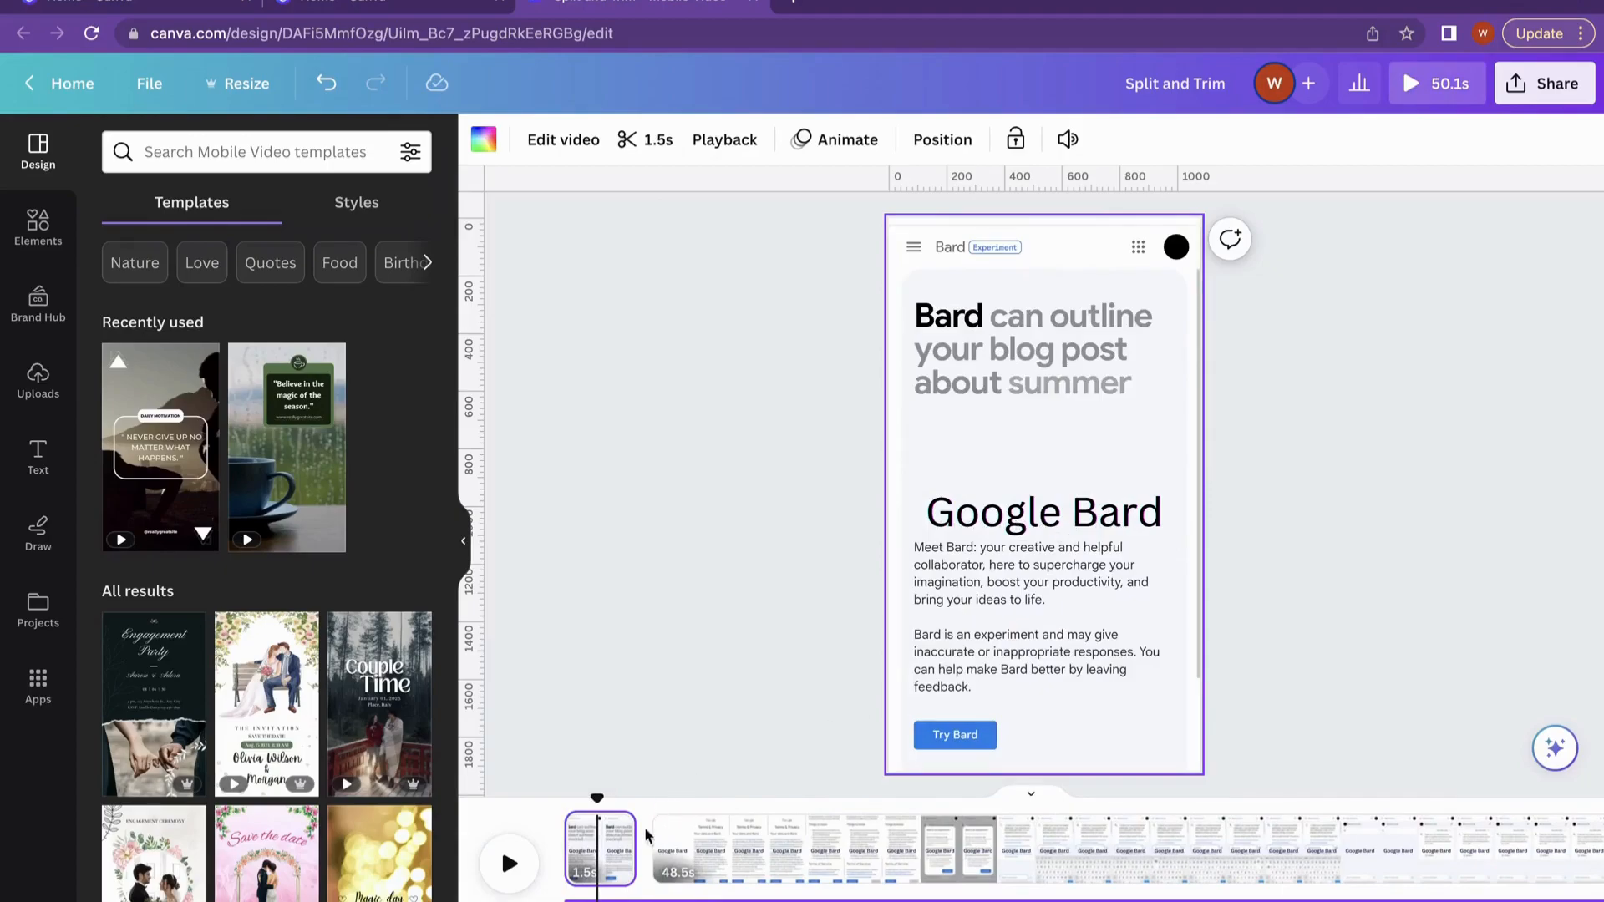
pyautogui.moveTo(662, 866)
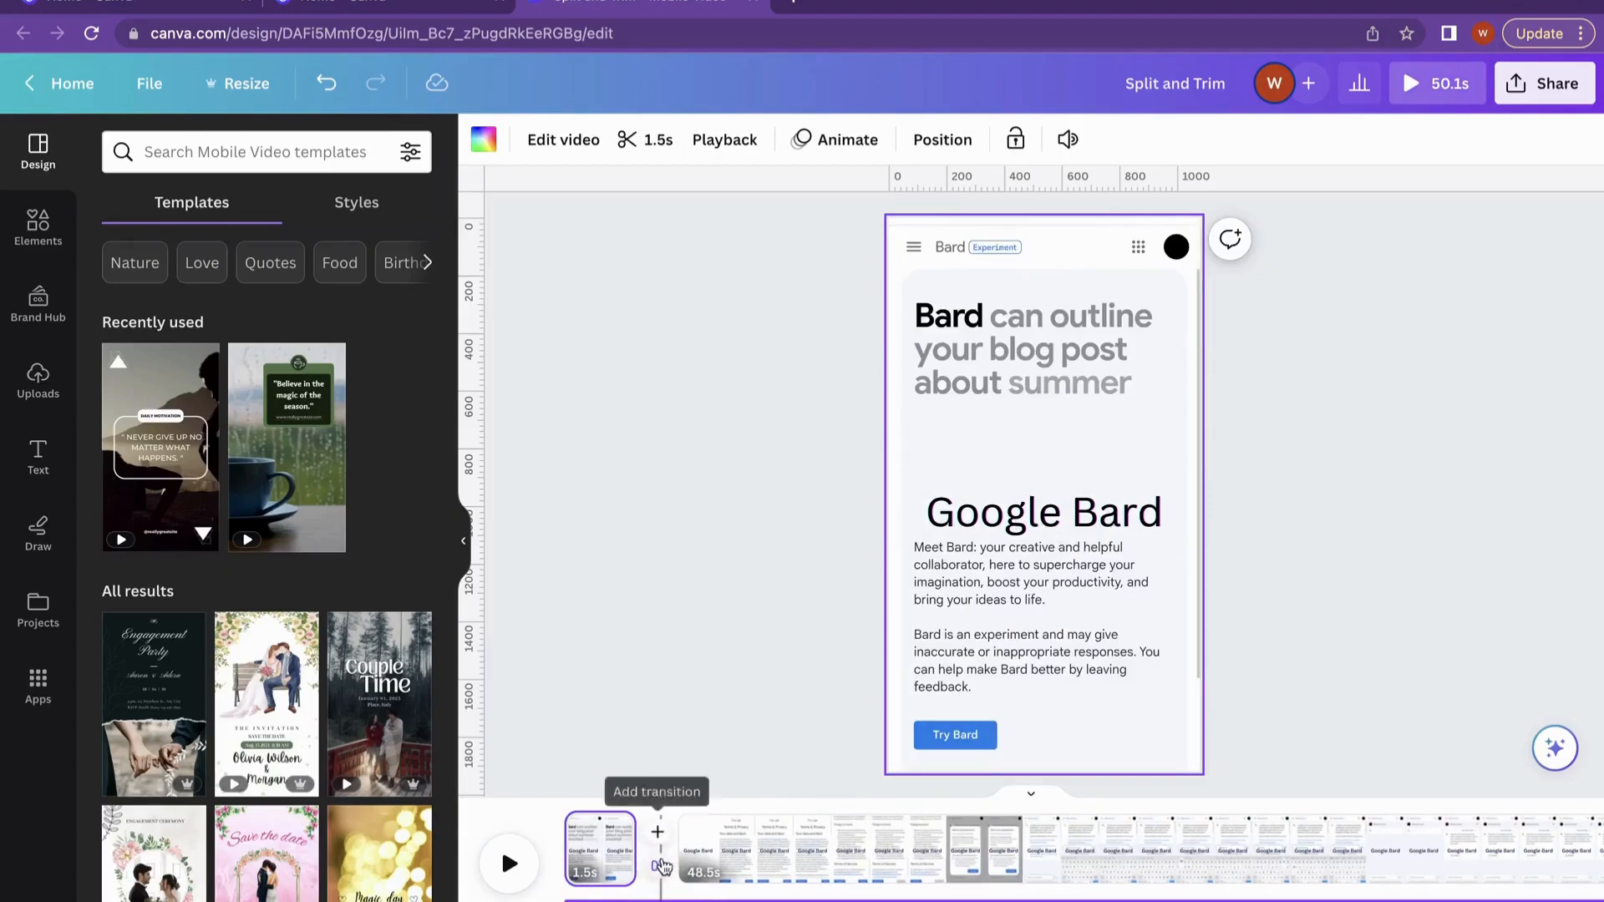
pyautogui.click(581, 856)
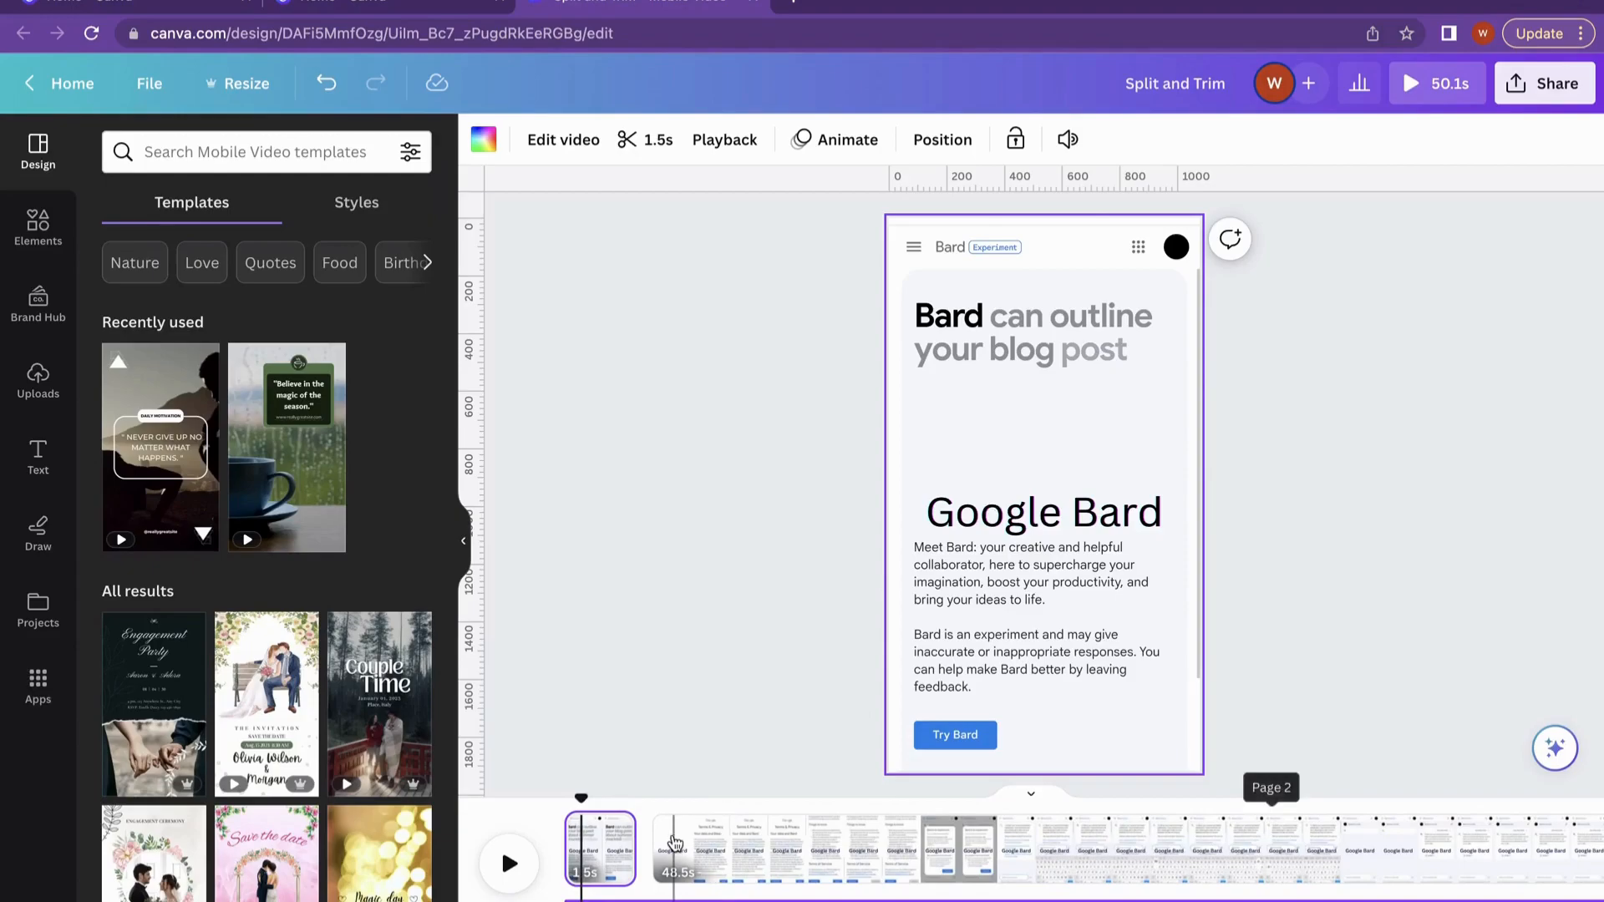
pyautogui.click(1266, 845)
pyautogui.click(1057, 516)
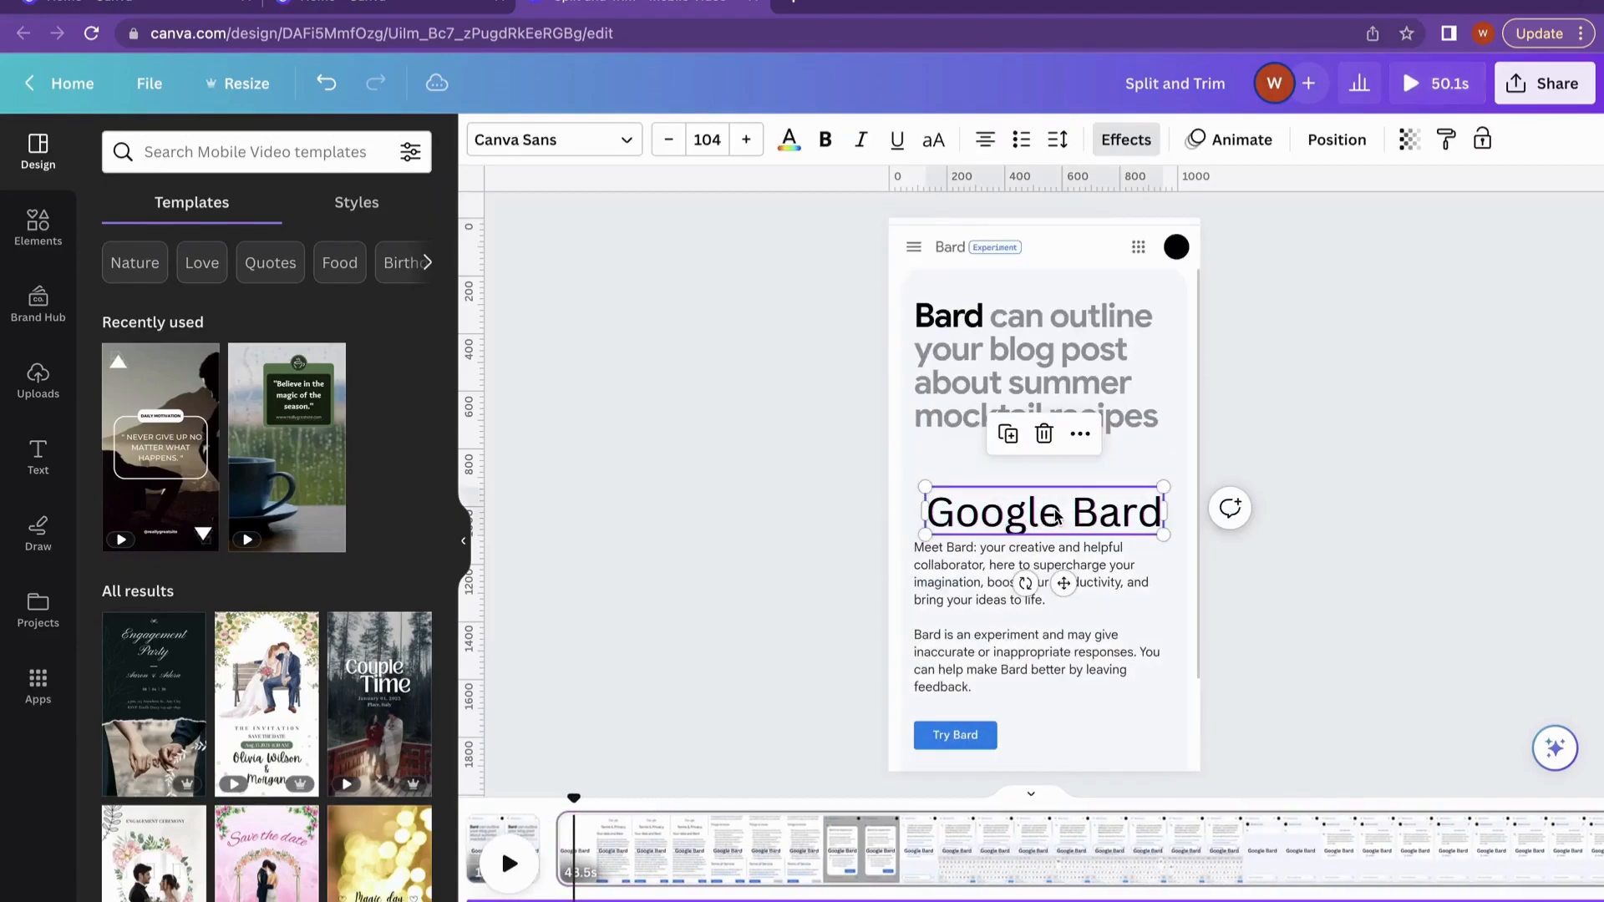
pyautogui.press('Delete')
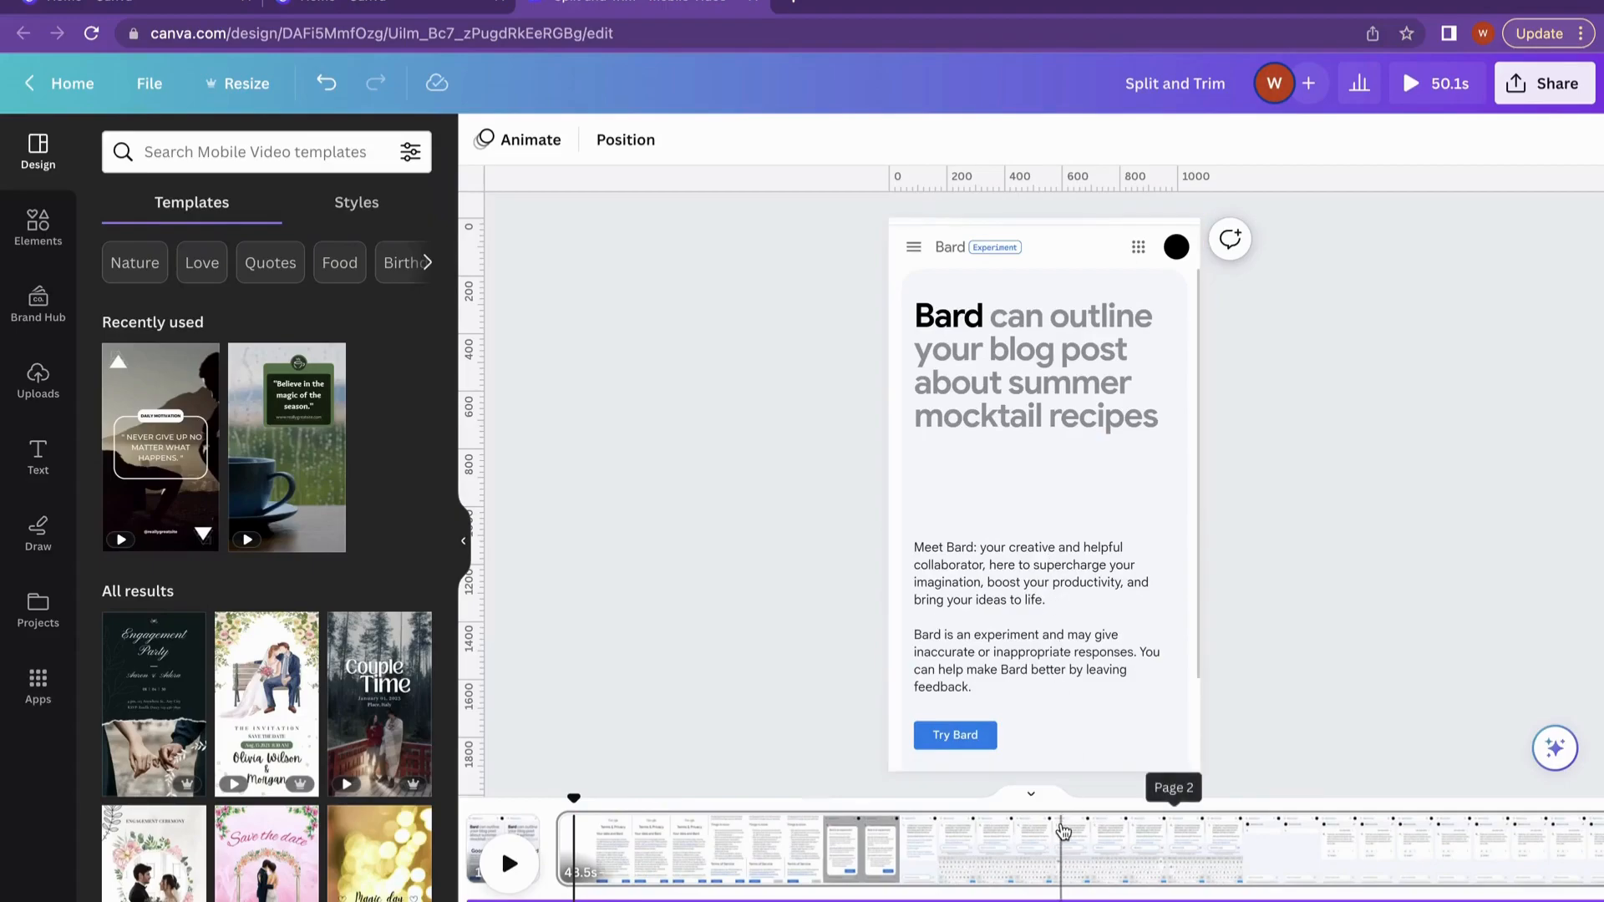
# Step: Scrub through the second page and split it 1.5 seconds in, at the start of the Terms & Privacy screen
pyautogui.hscroll(2, 1063, 831)
pyautogui.hscroll(3, 1063, 831)
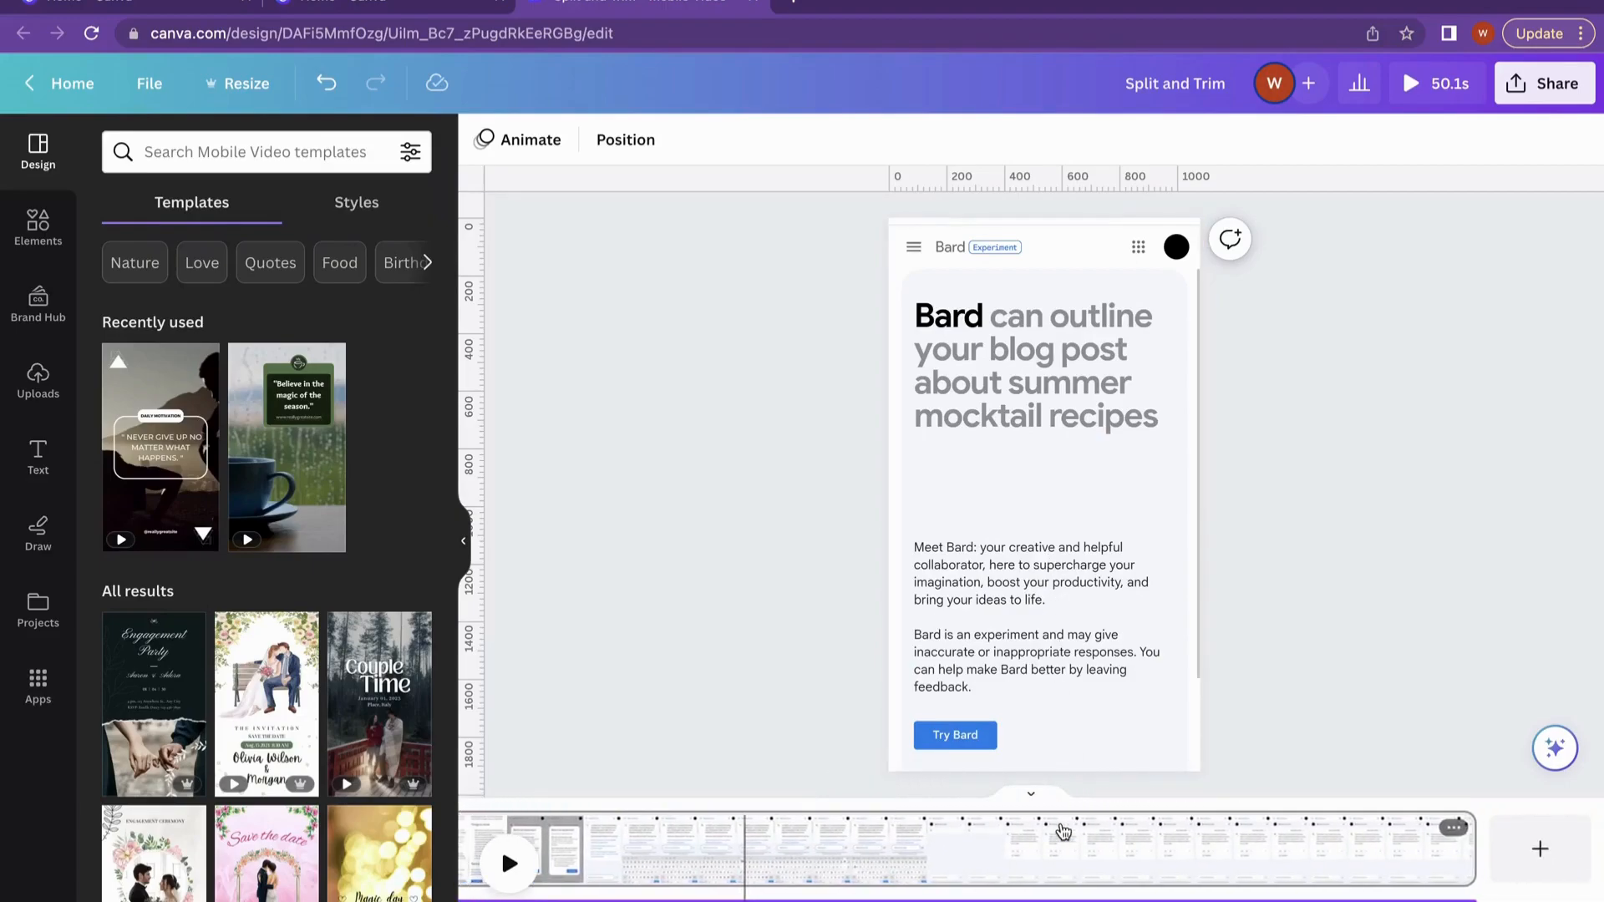
pyautogui.hscroll(-5, 1063, 831)
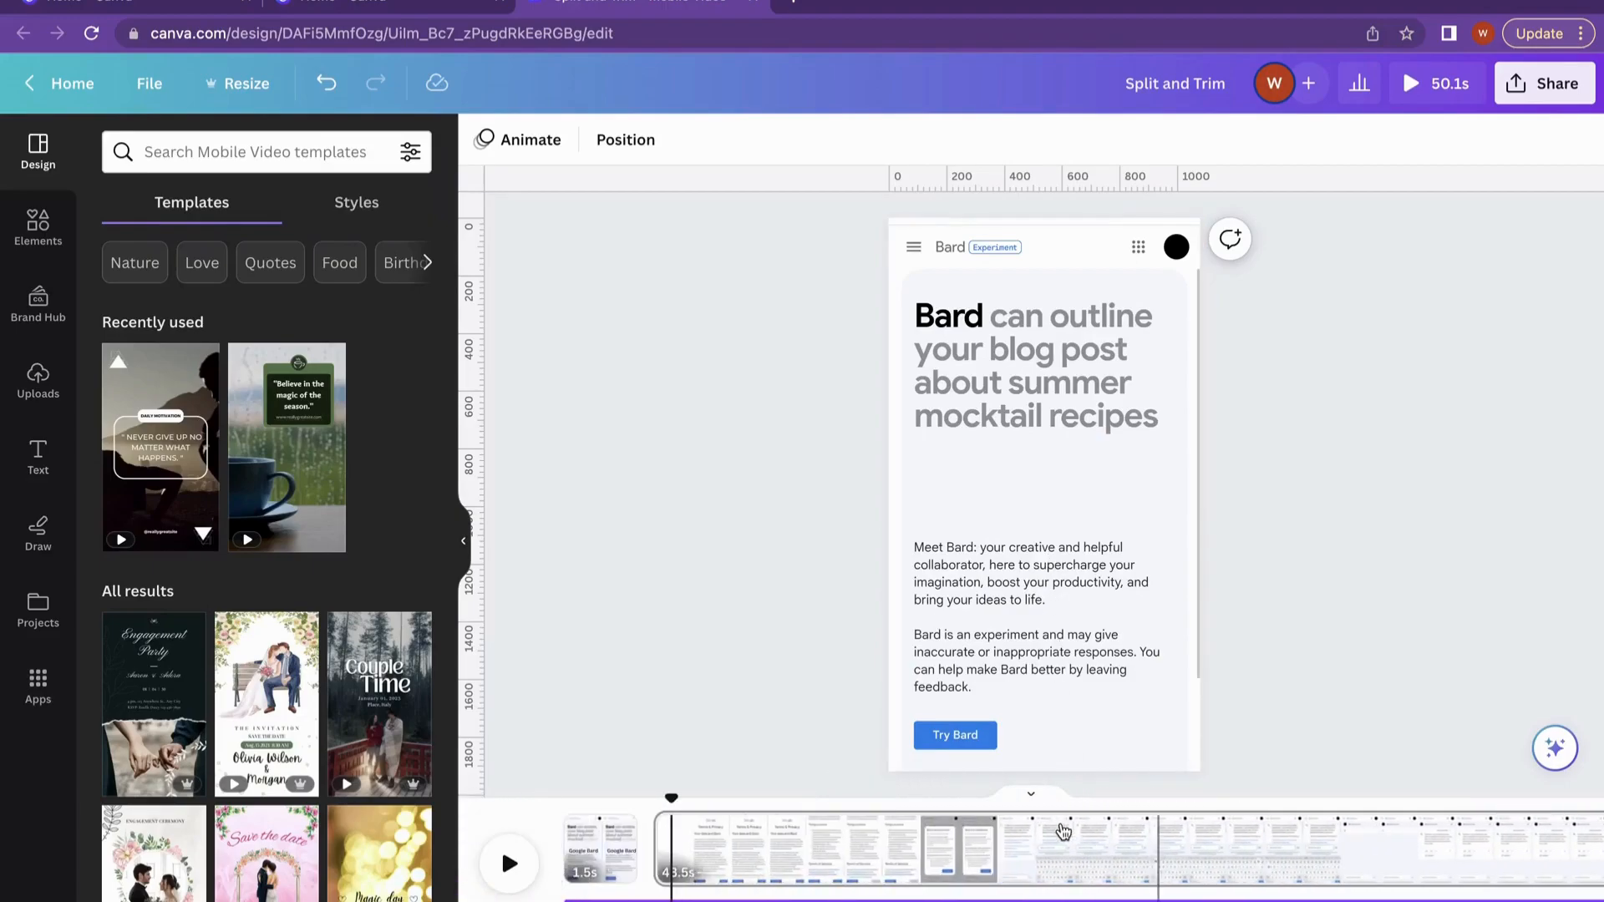
pyautogui.click(575, 832)
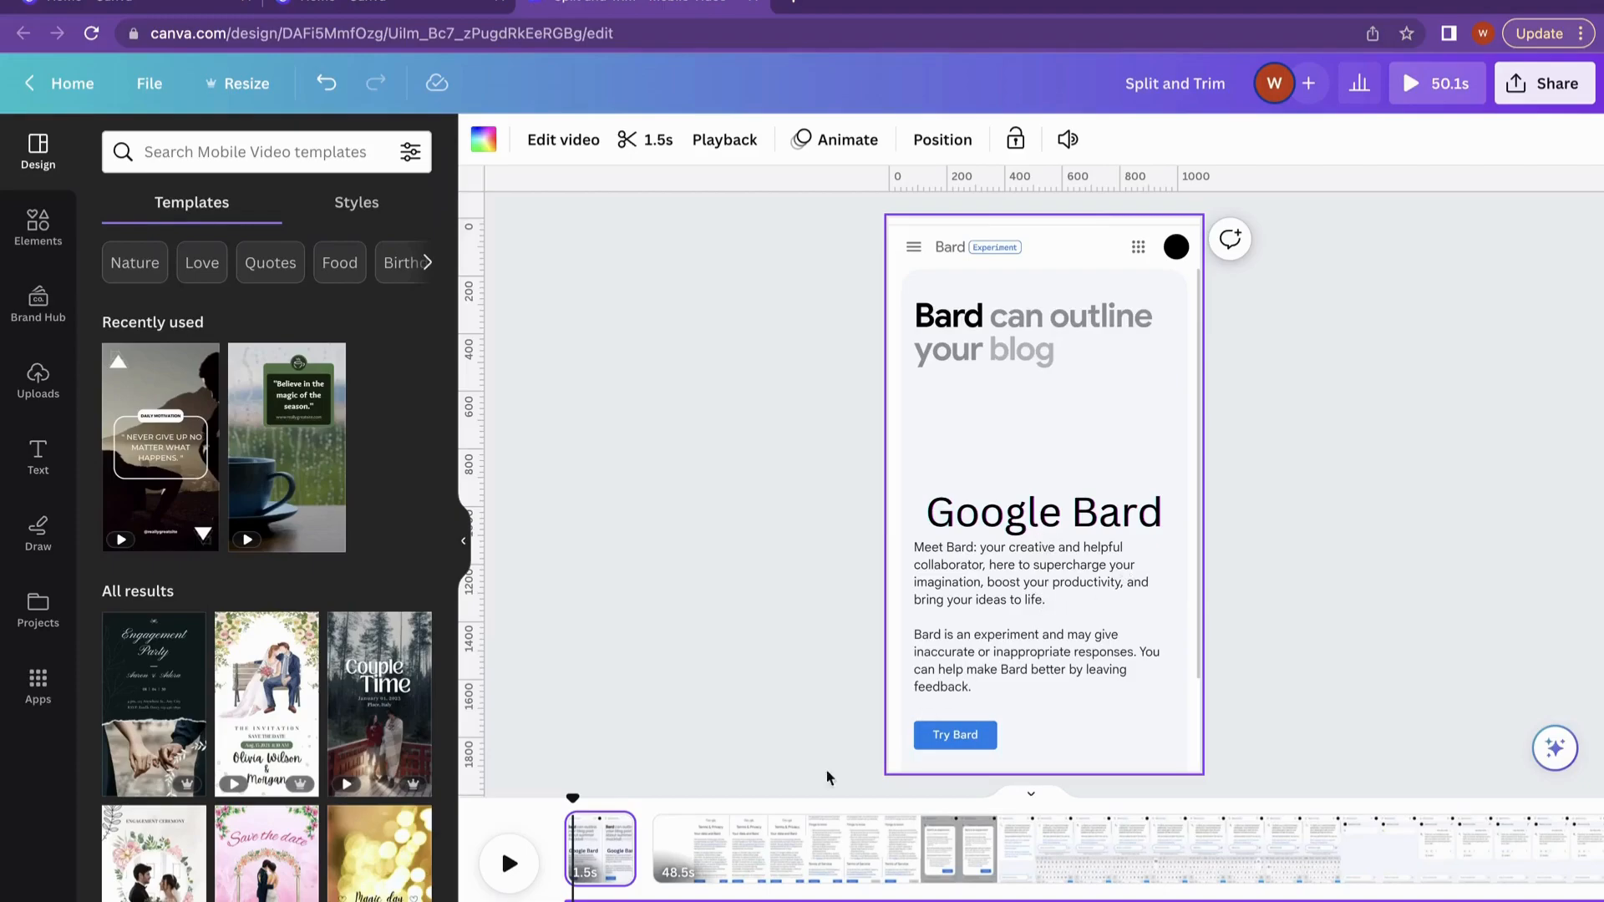
pyautogui.click(922, 831)
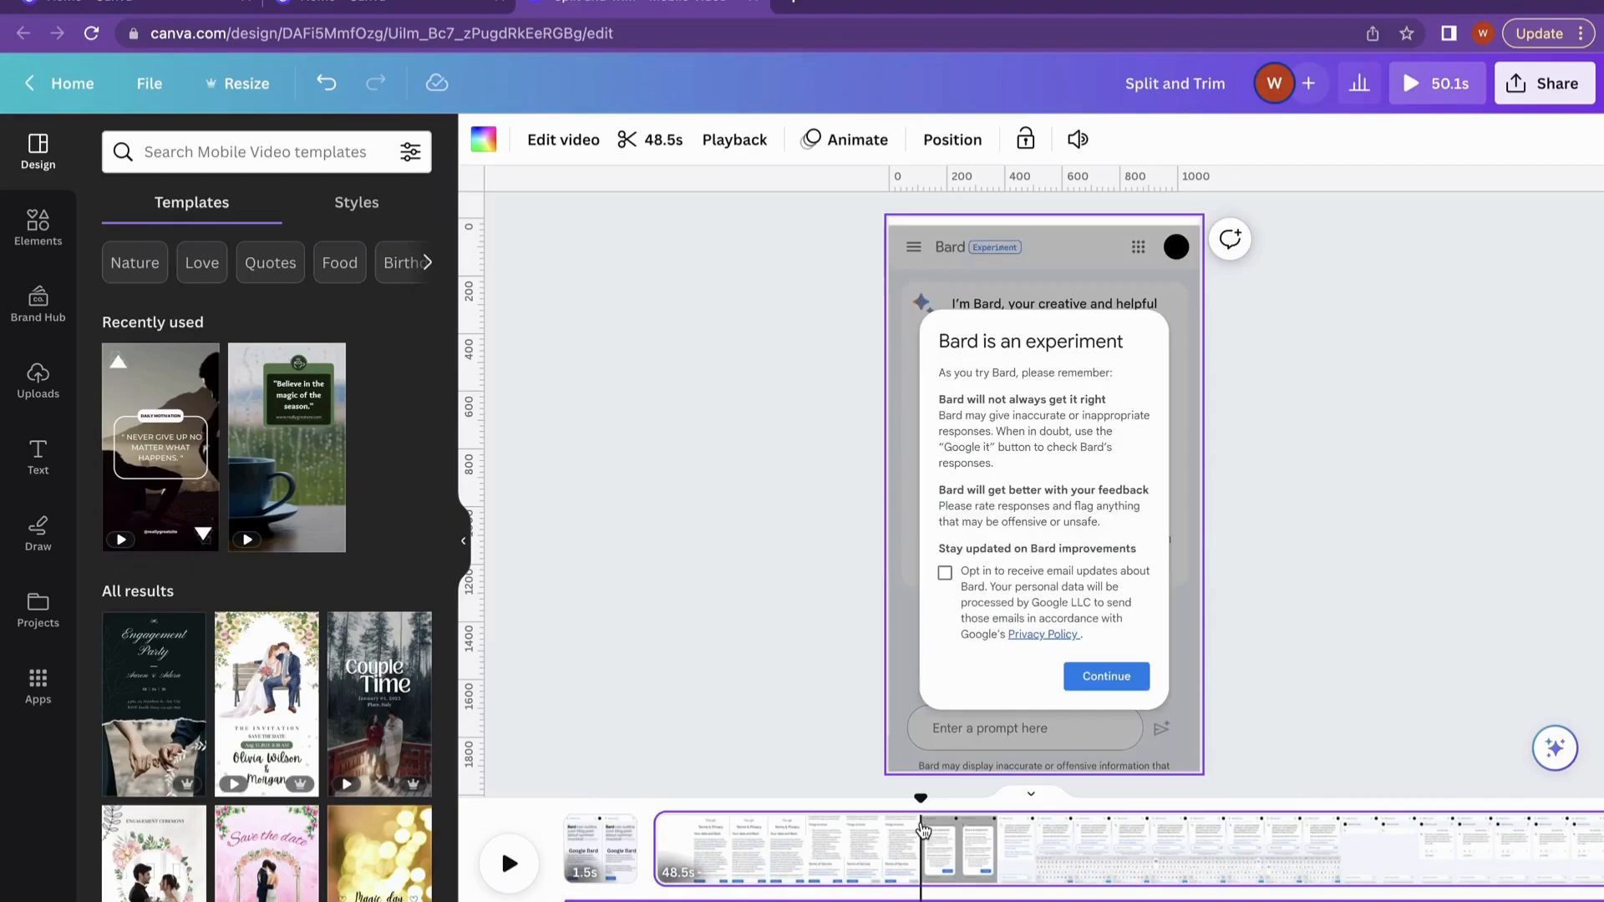
pyautogui.click(808, 831)
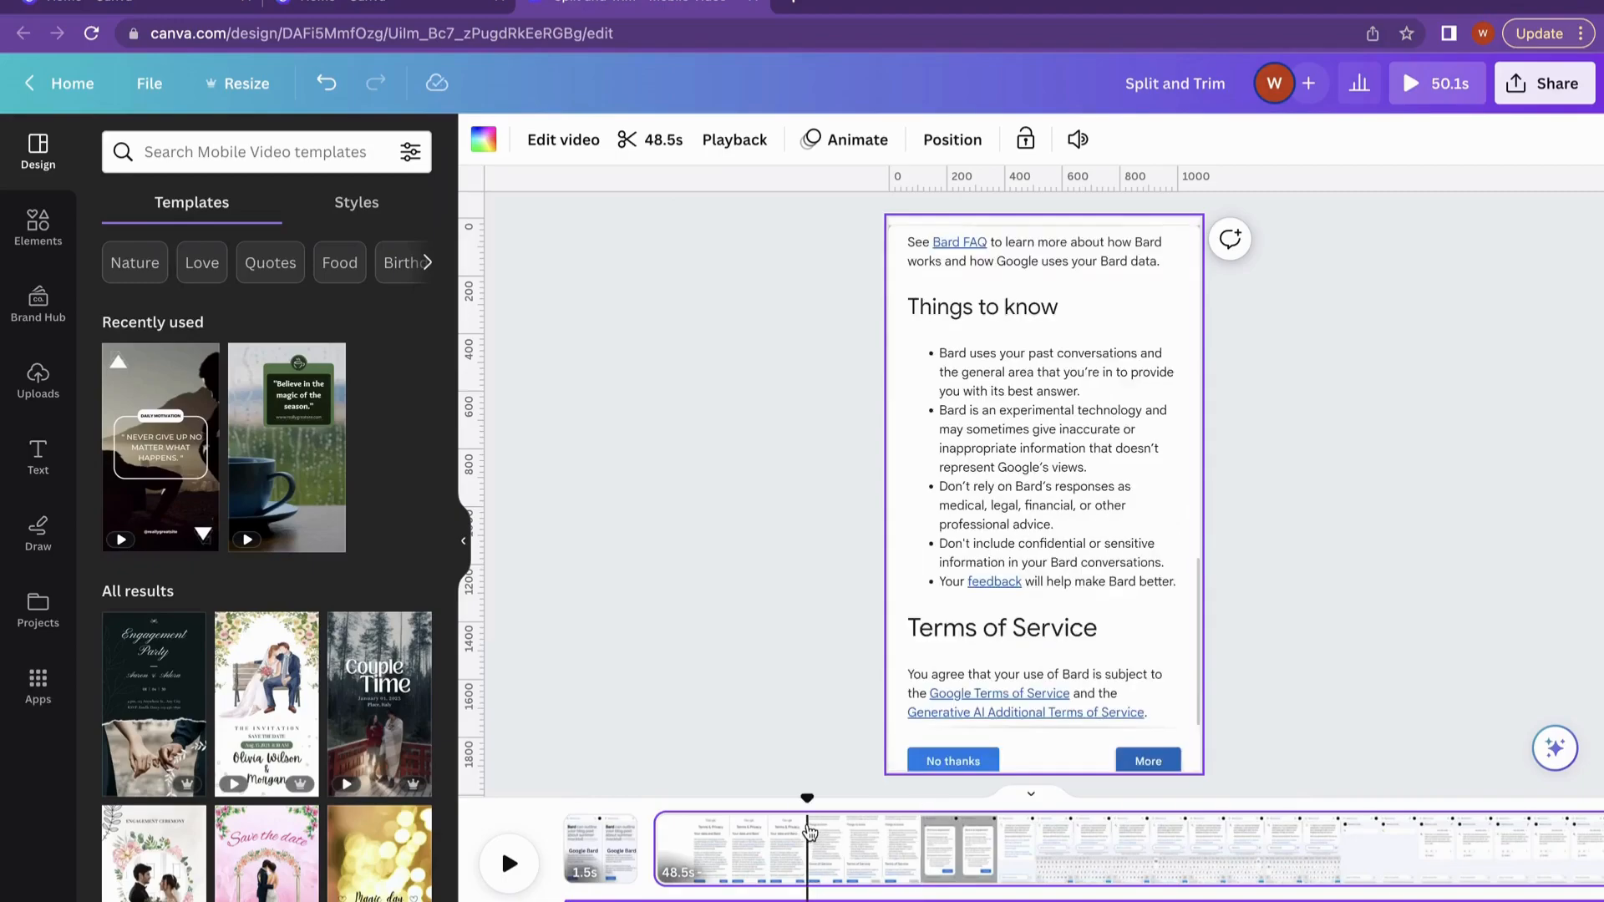
pyautogui.click(770, 832)
pyautogui.click(729, 832)
pyautogui.click(693, 832)
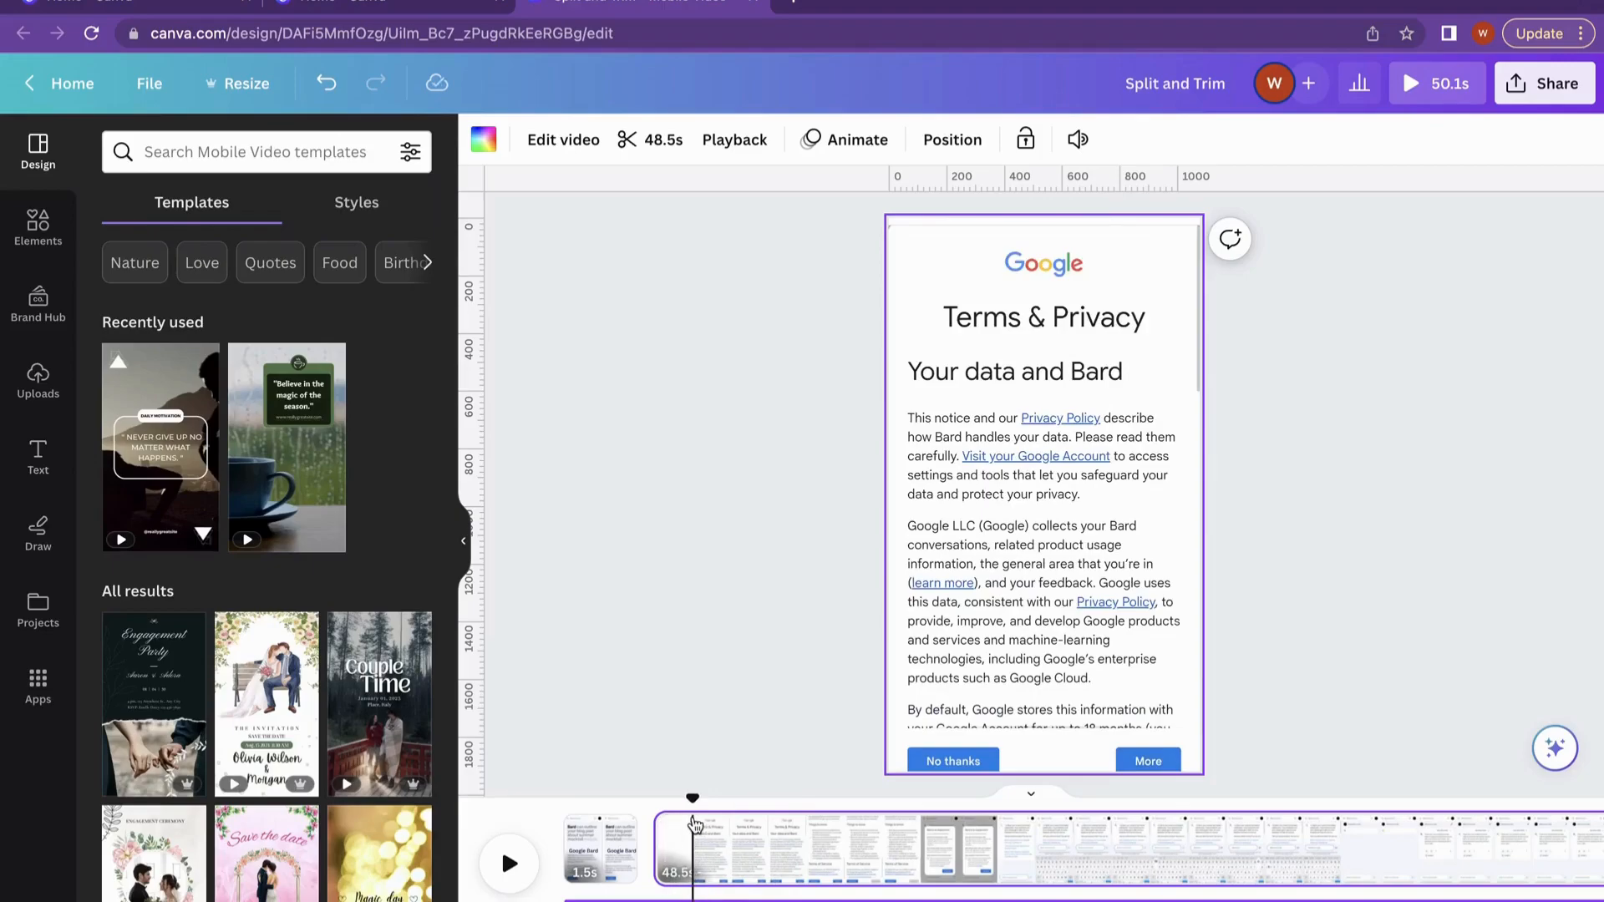
pyautogui.rightClick(695, 825)
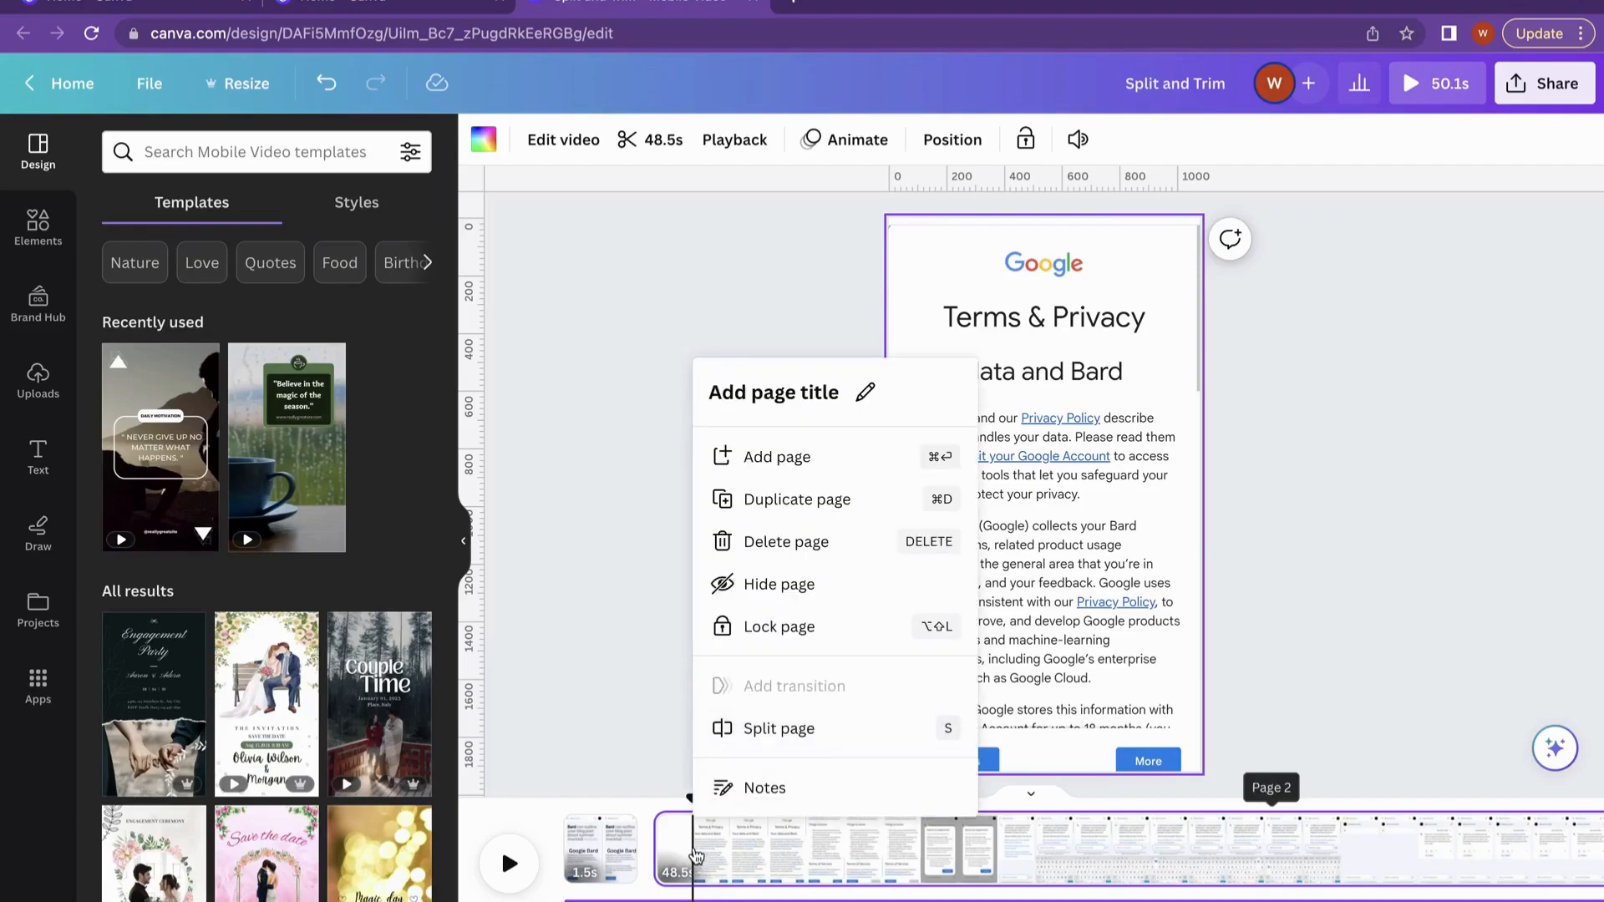
pyautogui.click(764, 728)
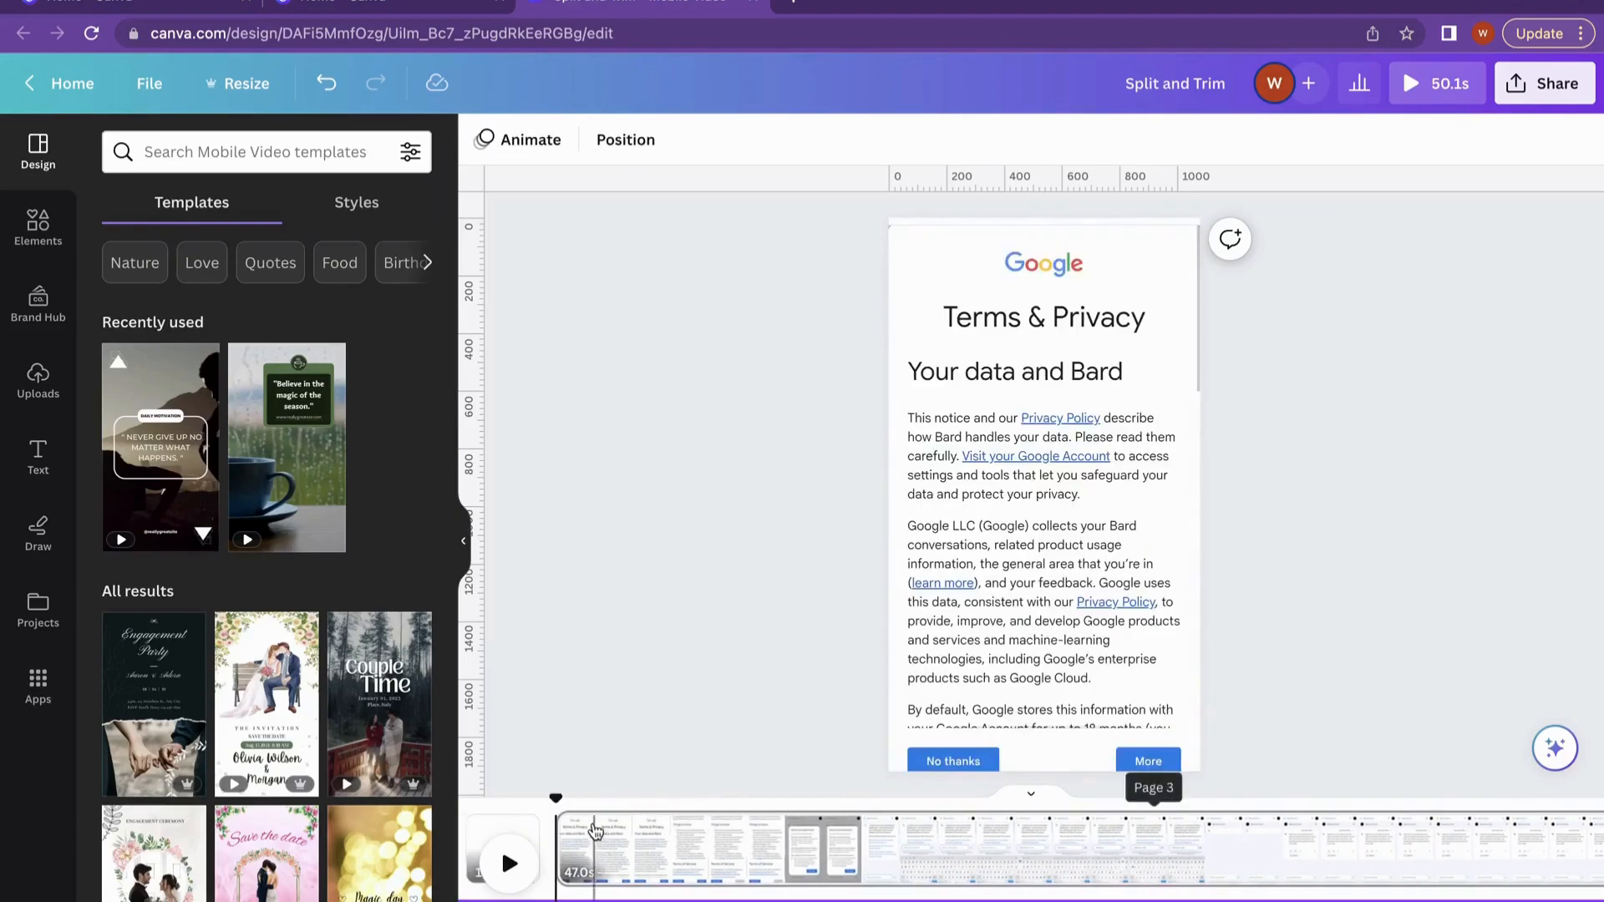
# Step: Split the third page 12 seconds in, where Bard's empty prompt screen appears after the experiment notice
pyautogui.click(869, 858)
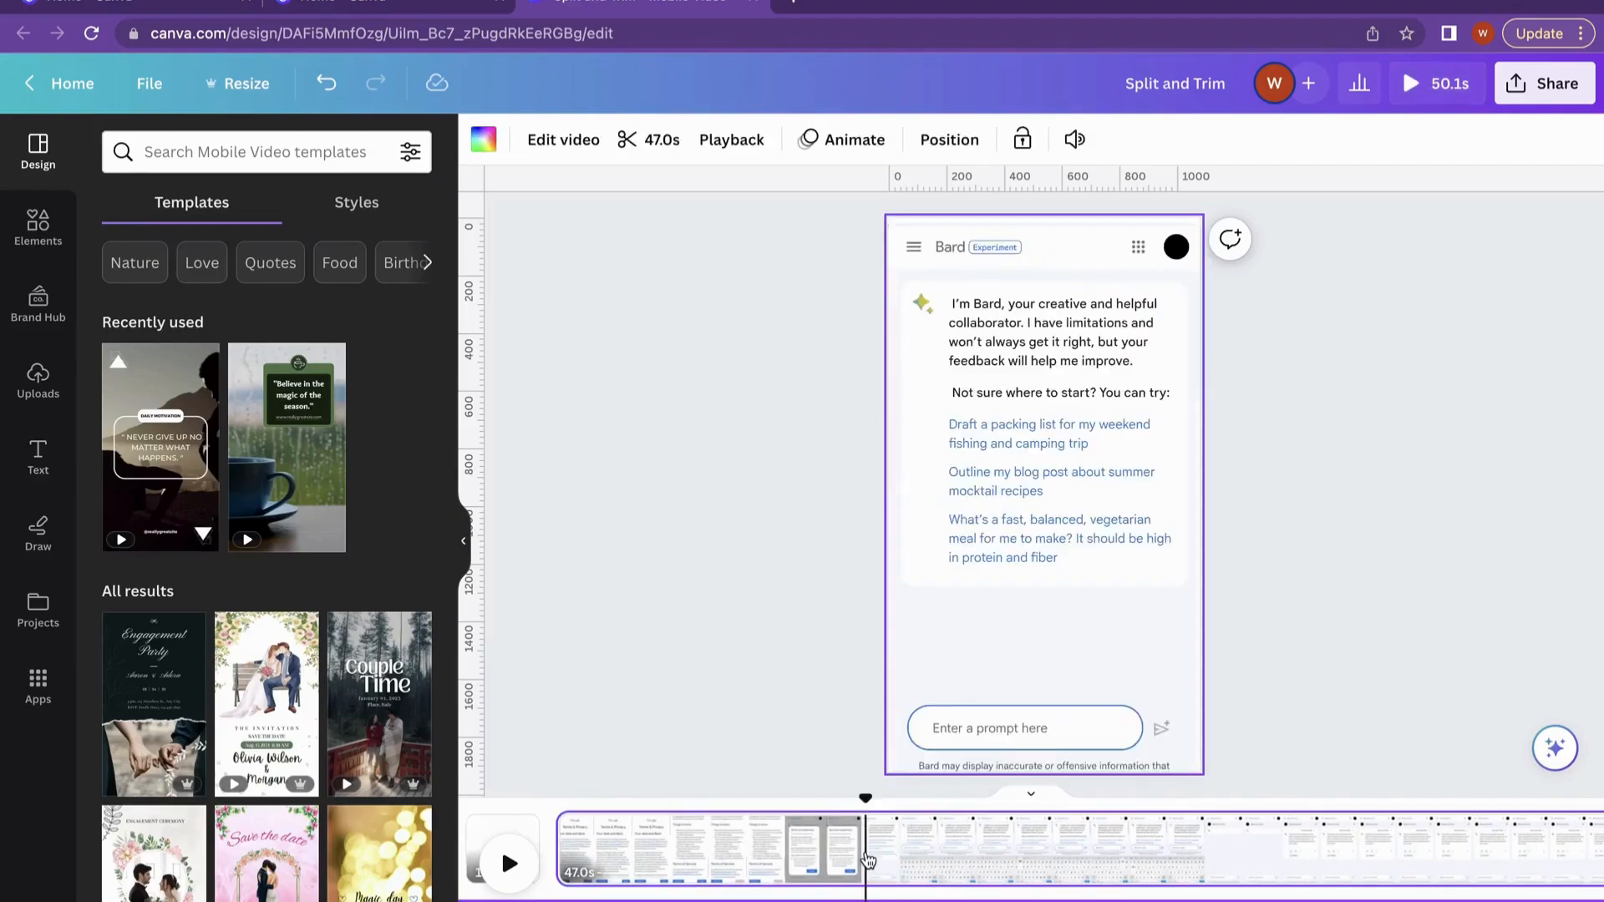
pyautogui.click(864, 861)
pyautogui.click(864, 860)
pyautogui.rightClick(864, 861)
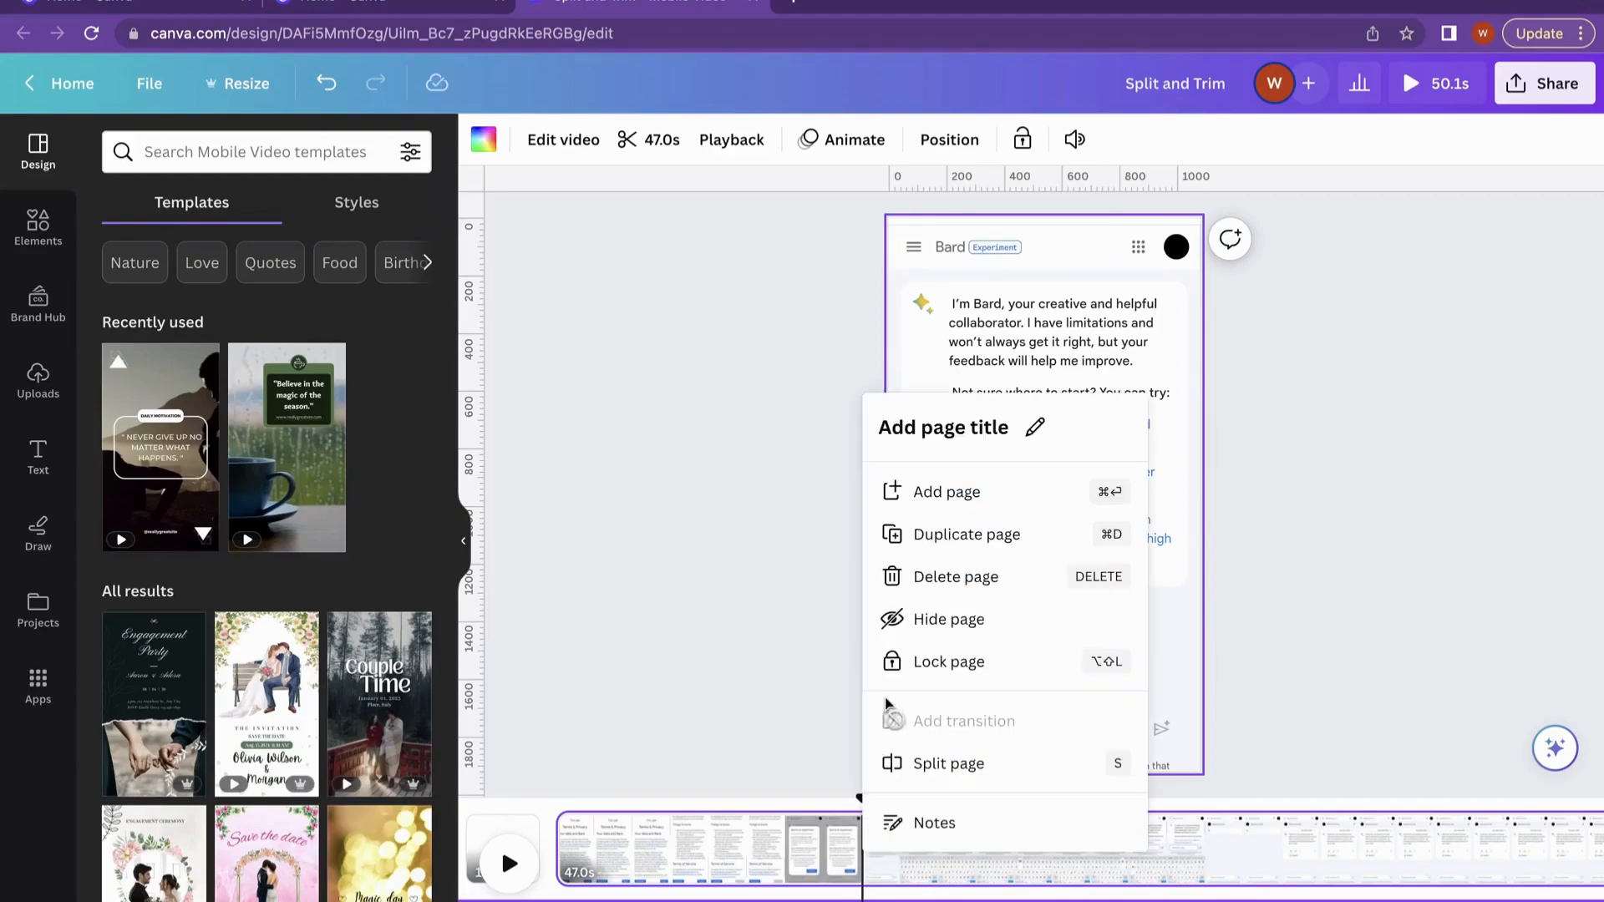
pyautogui.click(917, 767)
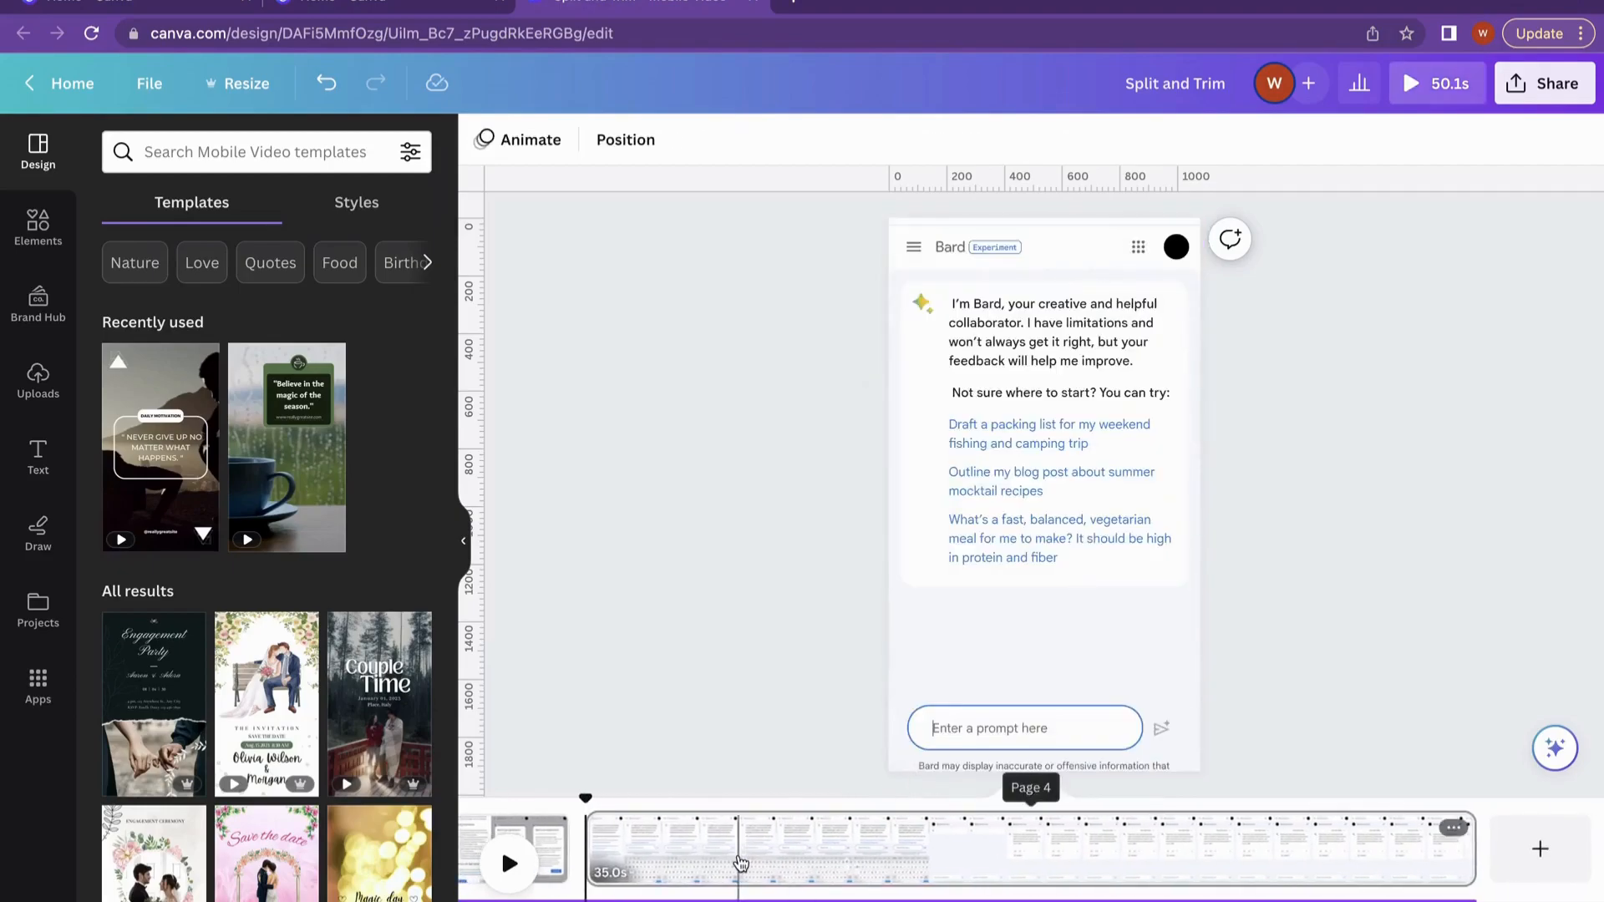
# Step: Delete the 12-second page with the terms and notices, and return the playhead to the start of the first page
pyautogui.click(881, 851)
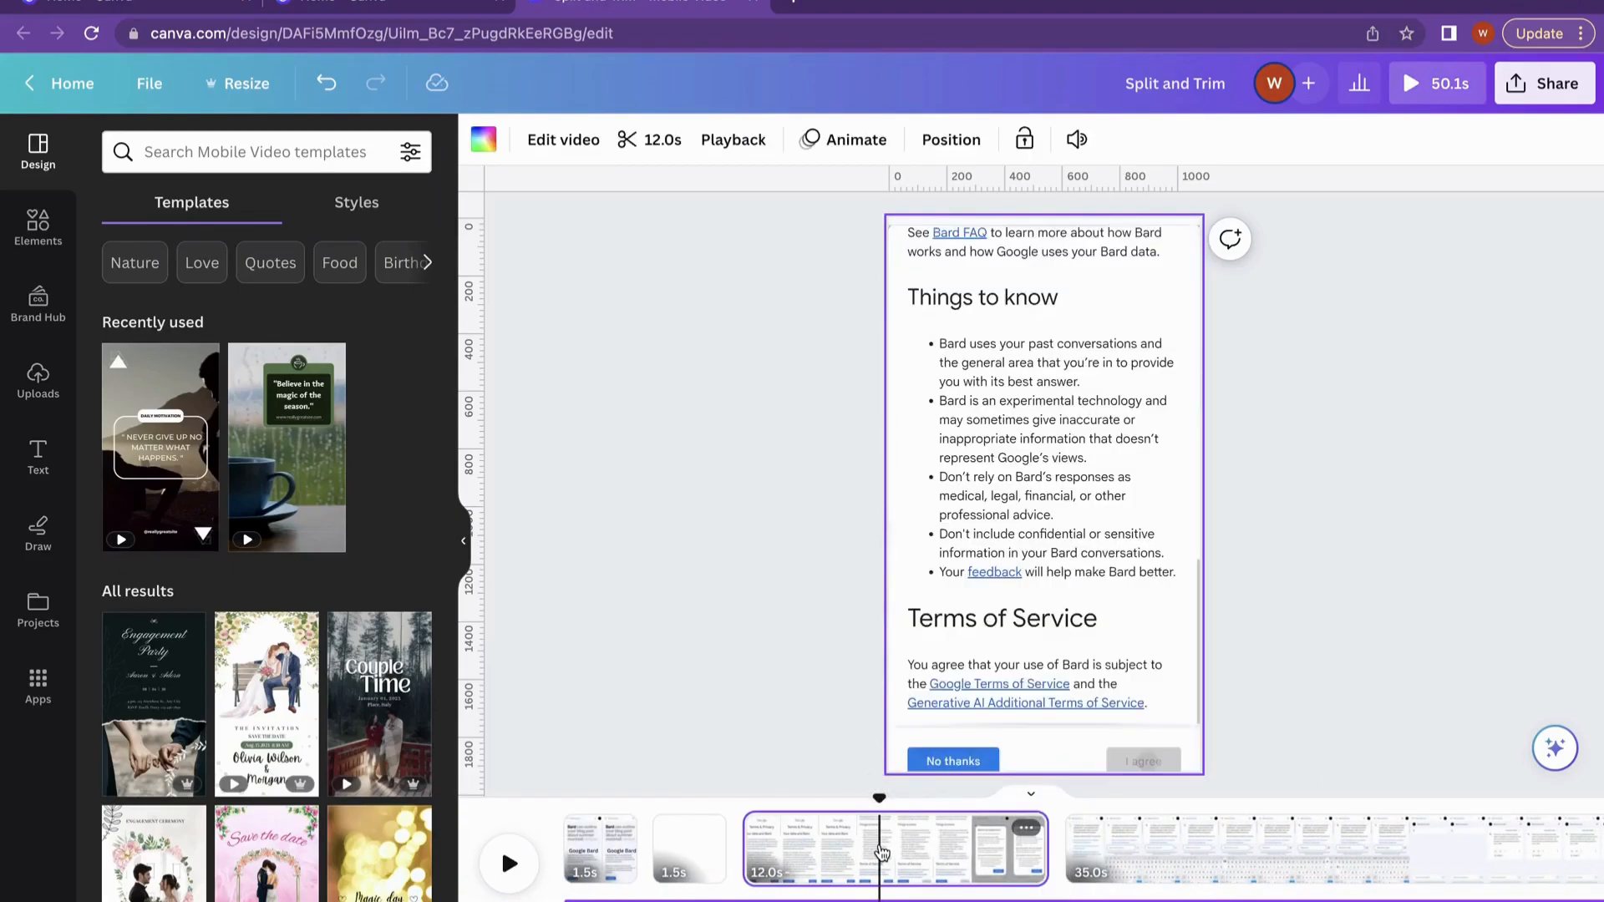
pyautogui.rightClick(882, 852)
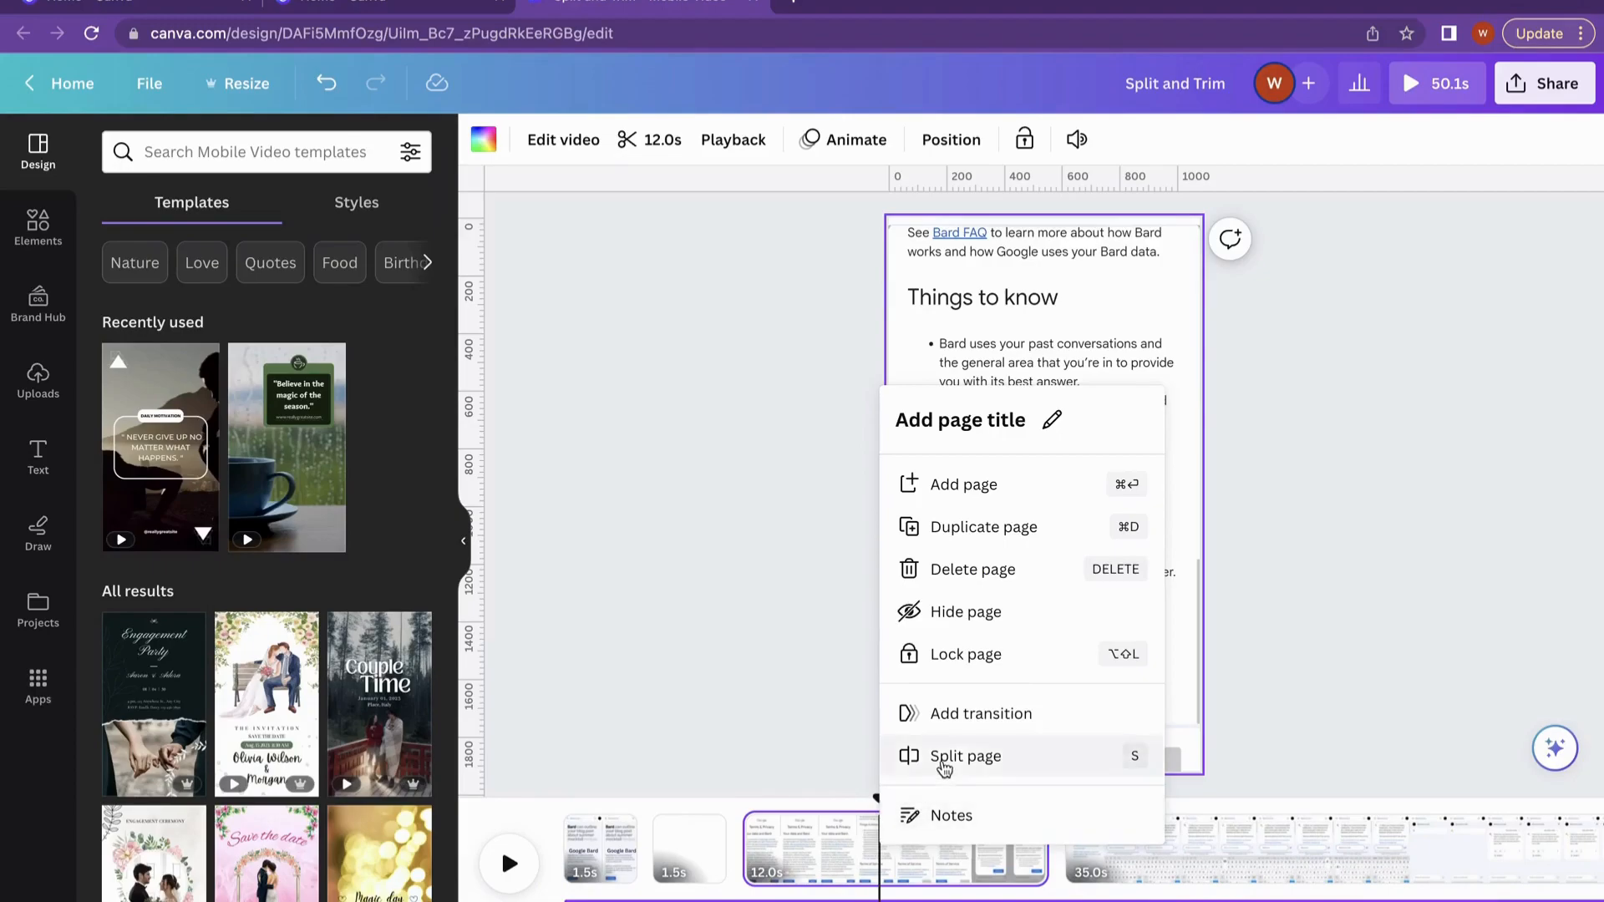
pyautogui.click(965, 568)
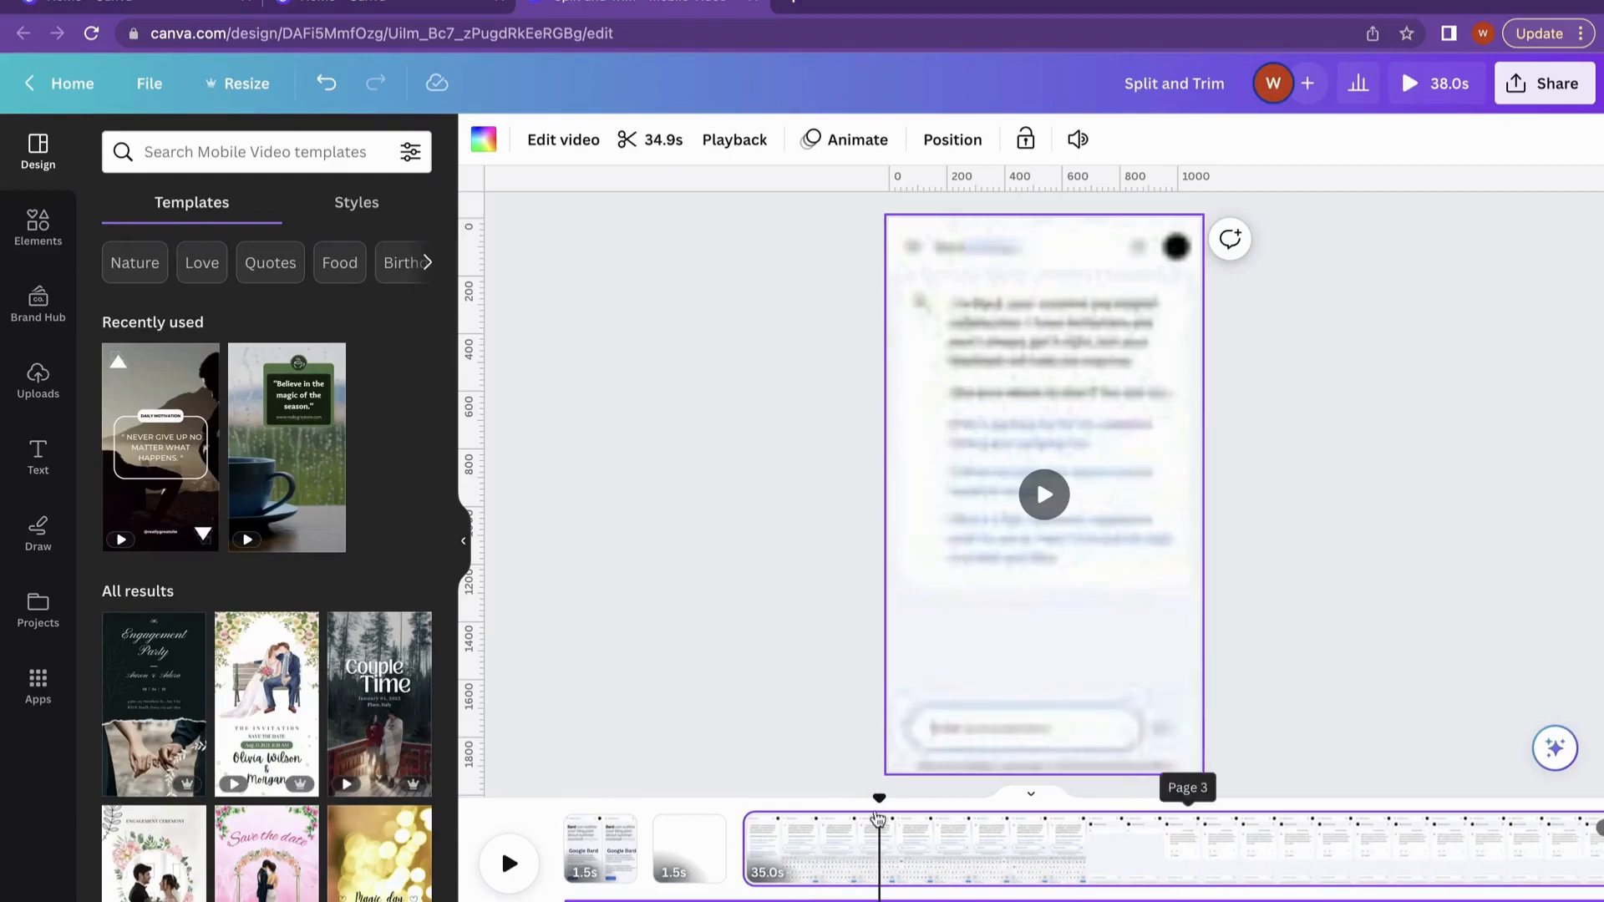
pyautogui.moveTo(879, 800); pyautogui.dragTo(565, 811)
pyautogui.moveTo(568, 825); pyautogui.dragTo(570, 826)
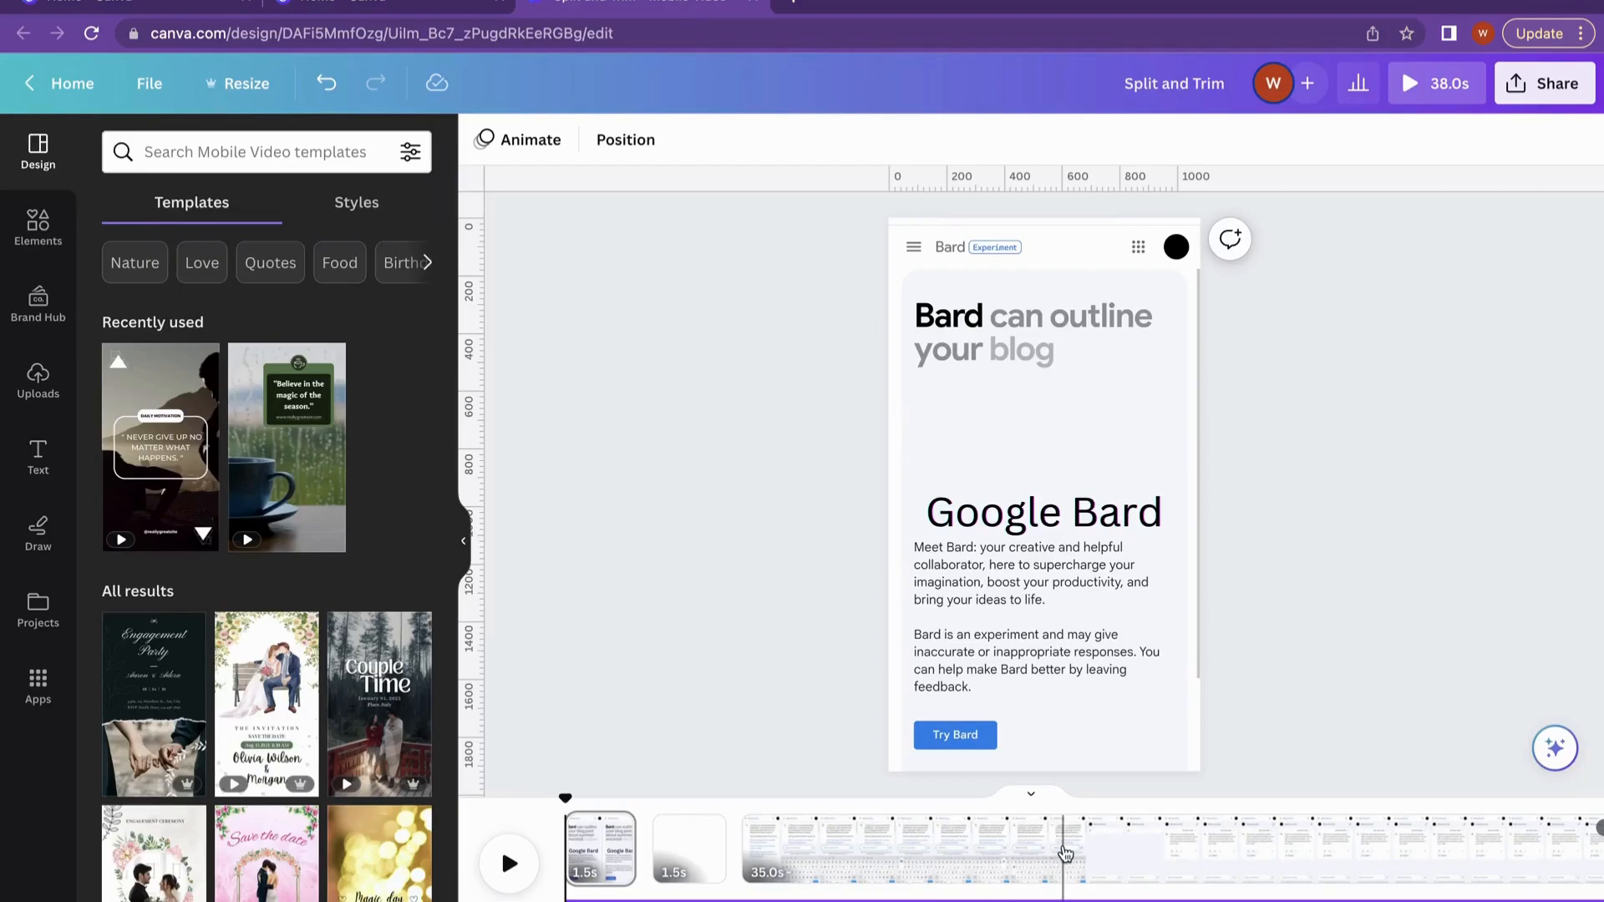
# Step: Scrub through the third page and split it 1.4 seconds in, just before the prompt typing begins
pyautogui.click(783, 863)
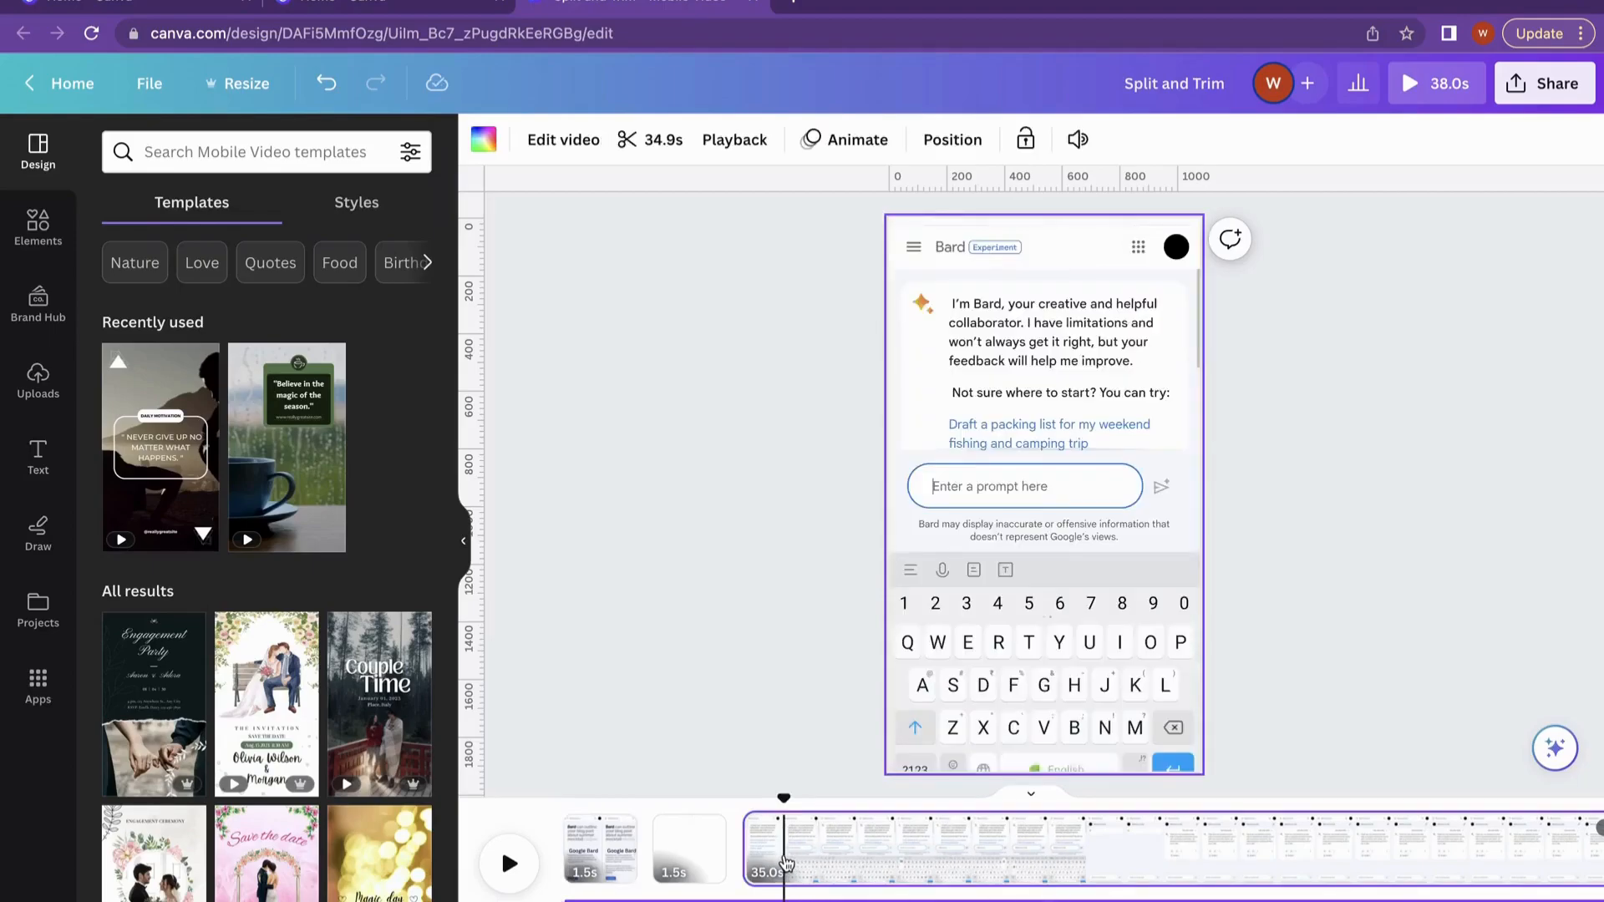
pyautogui.click(1087, 850)
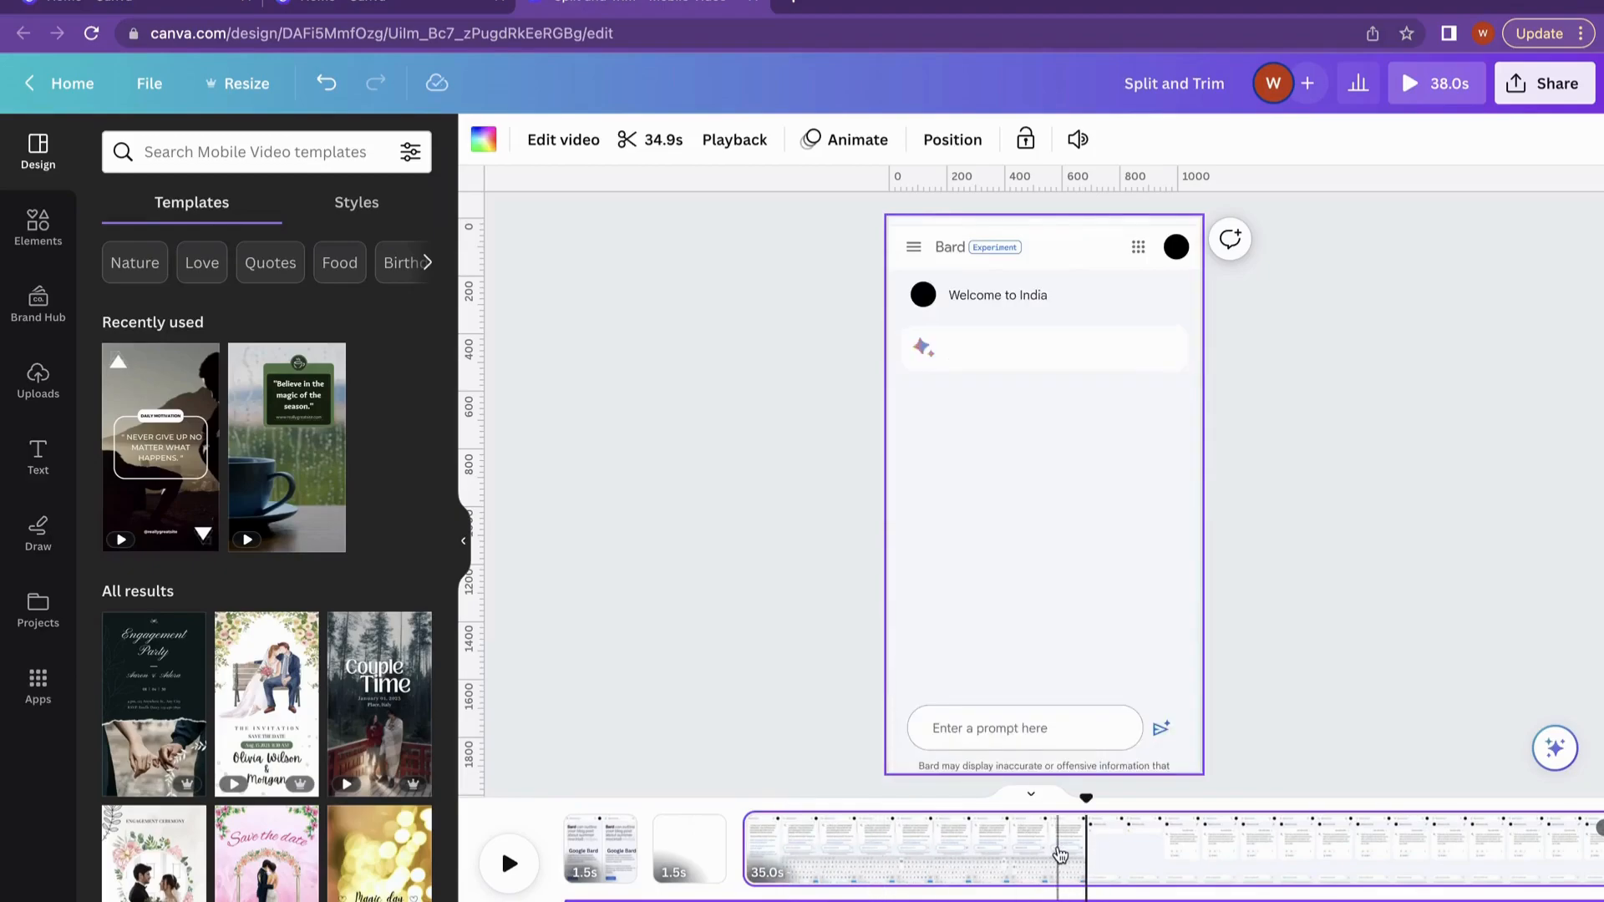
pyautogui.click(1049, 855)
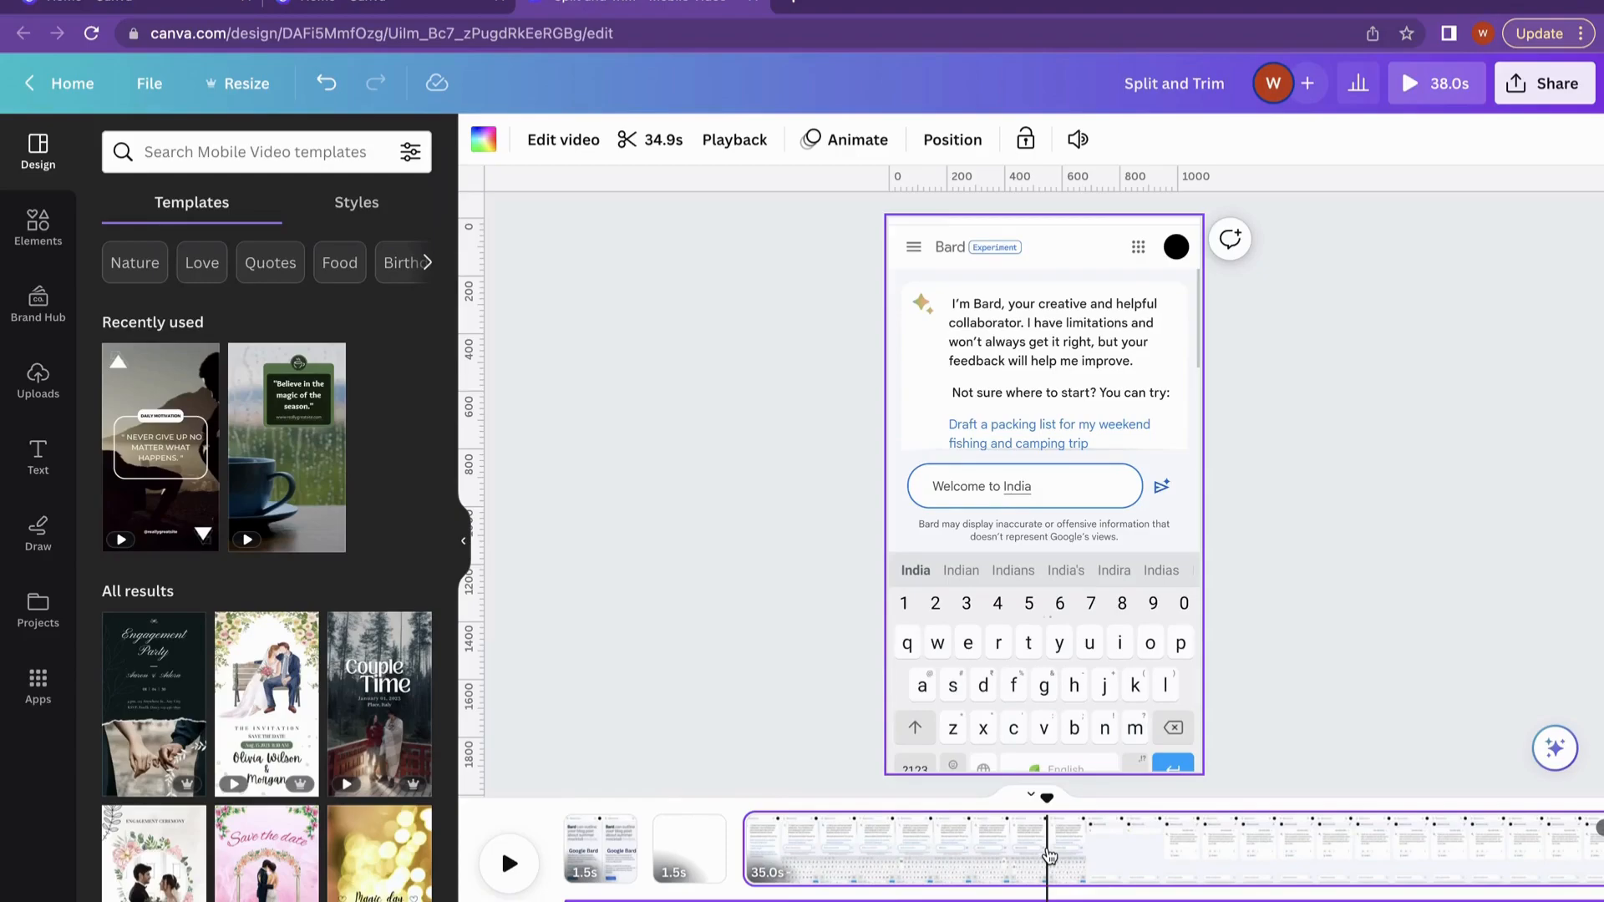
pyautogui.rightClick(782, 867)
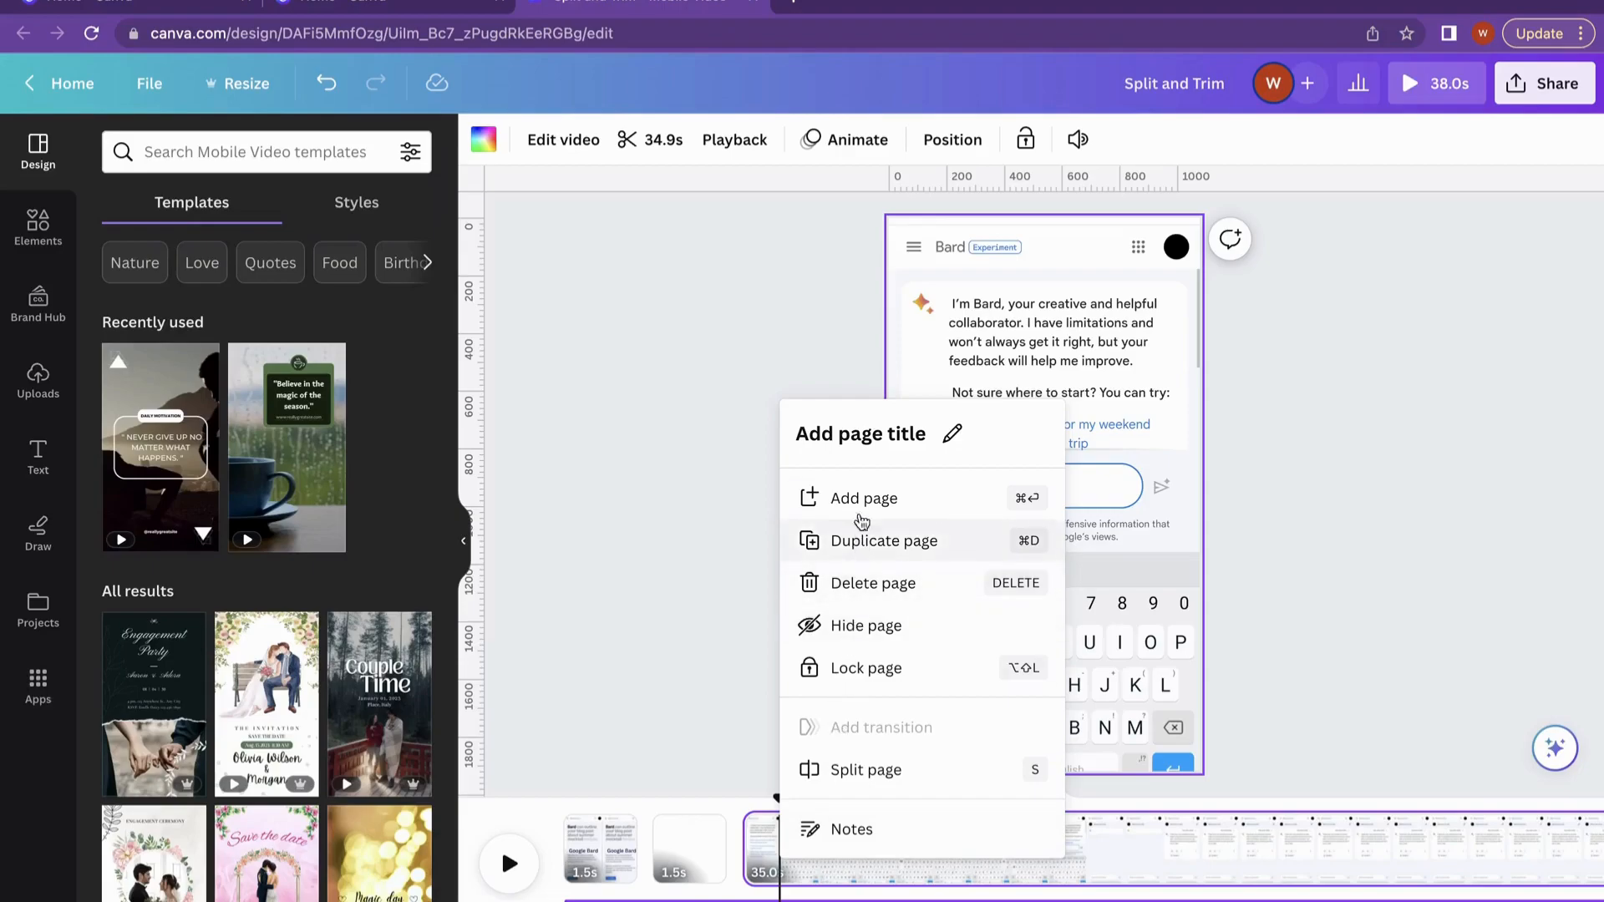
pyautogui.click(853, 767)
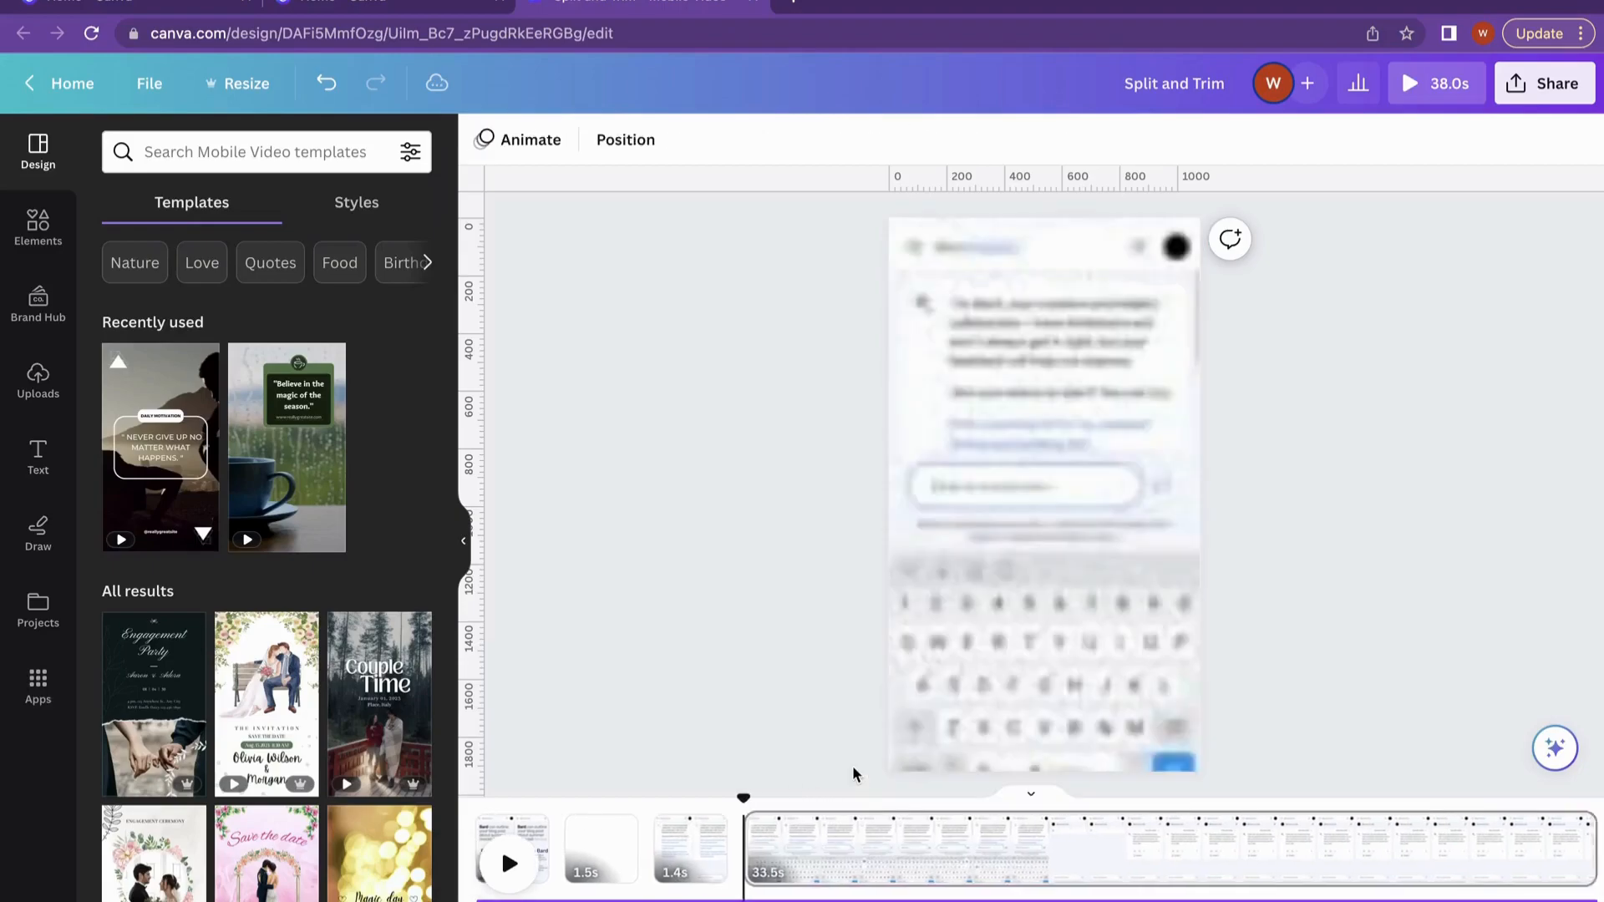
# Step: Split the fourth page 10.5 seconds in, where "Welcome to India" is fully typed but not yet sent
pyautogui.click(925, 860)
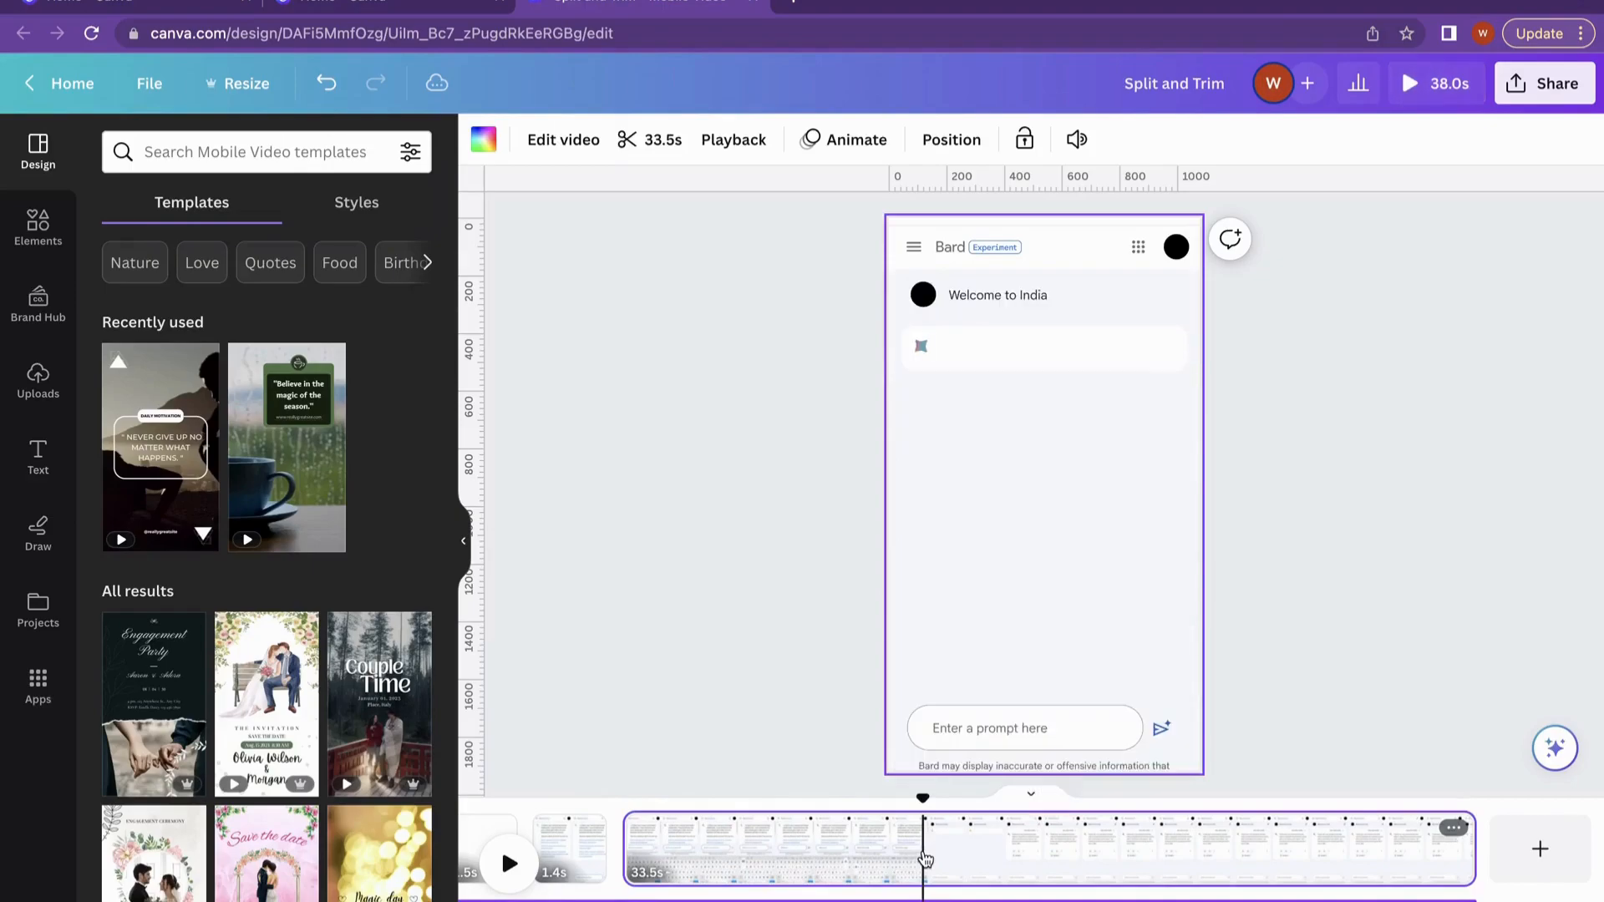
pyautogui.moveTo(925, 861); pyautogui.dragTo(893, 856)
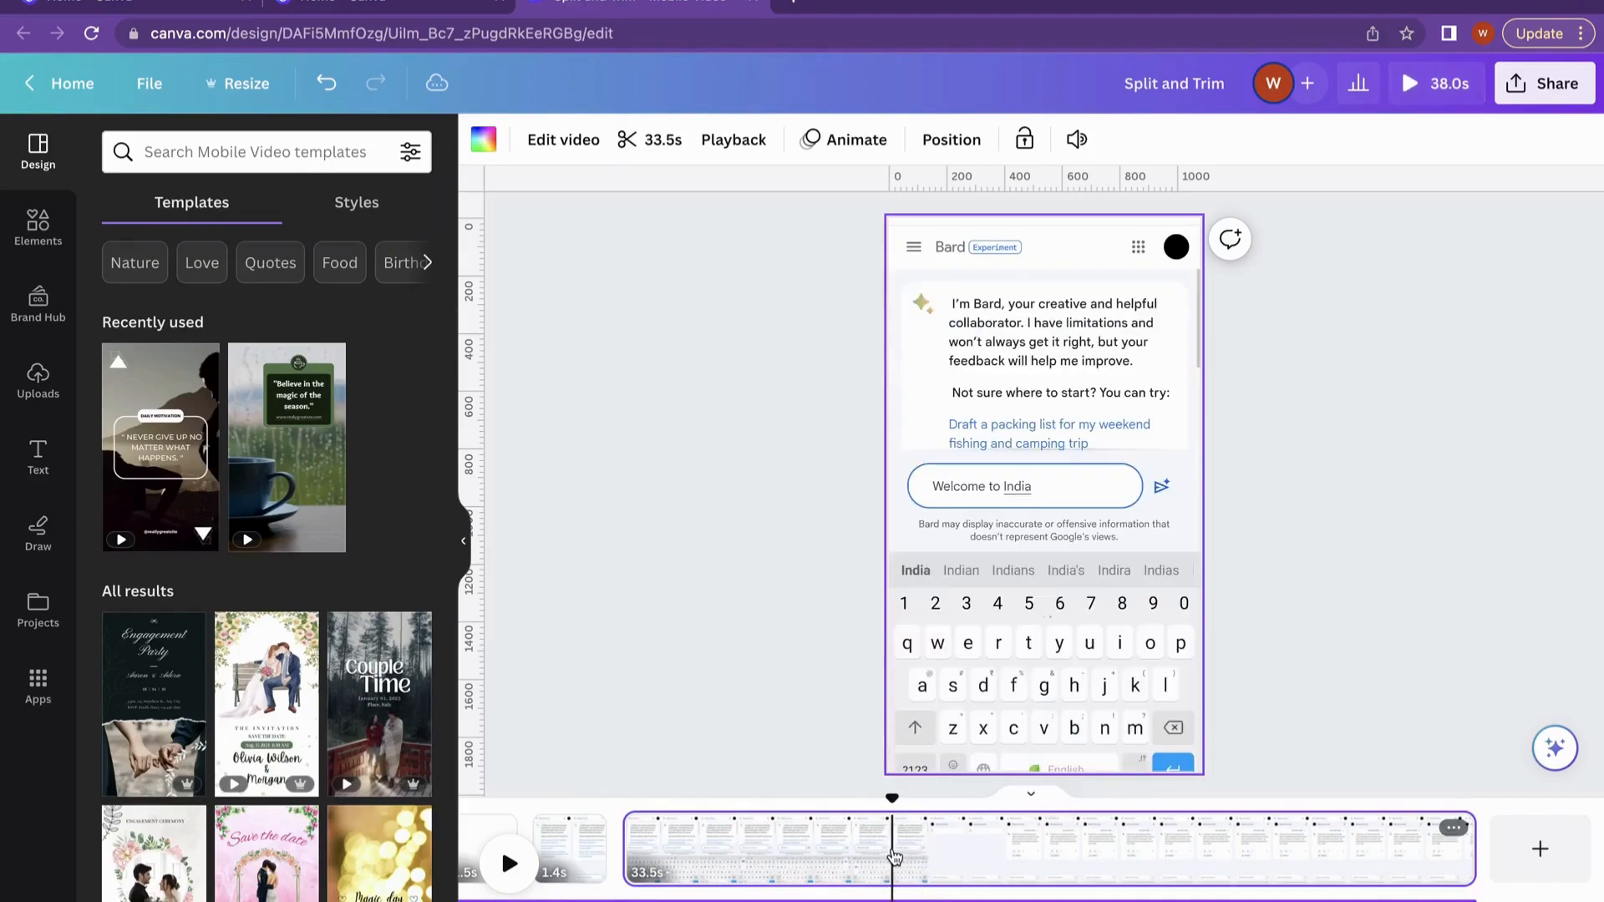
pyautogui.rightClick(895, 856)
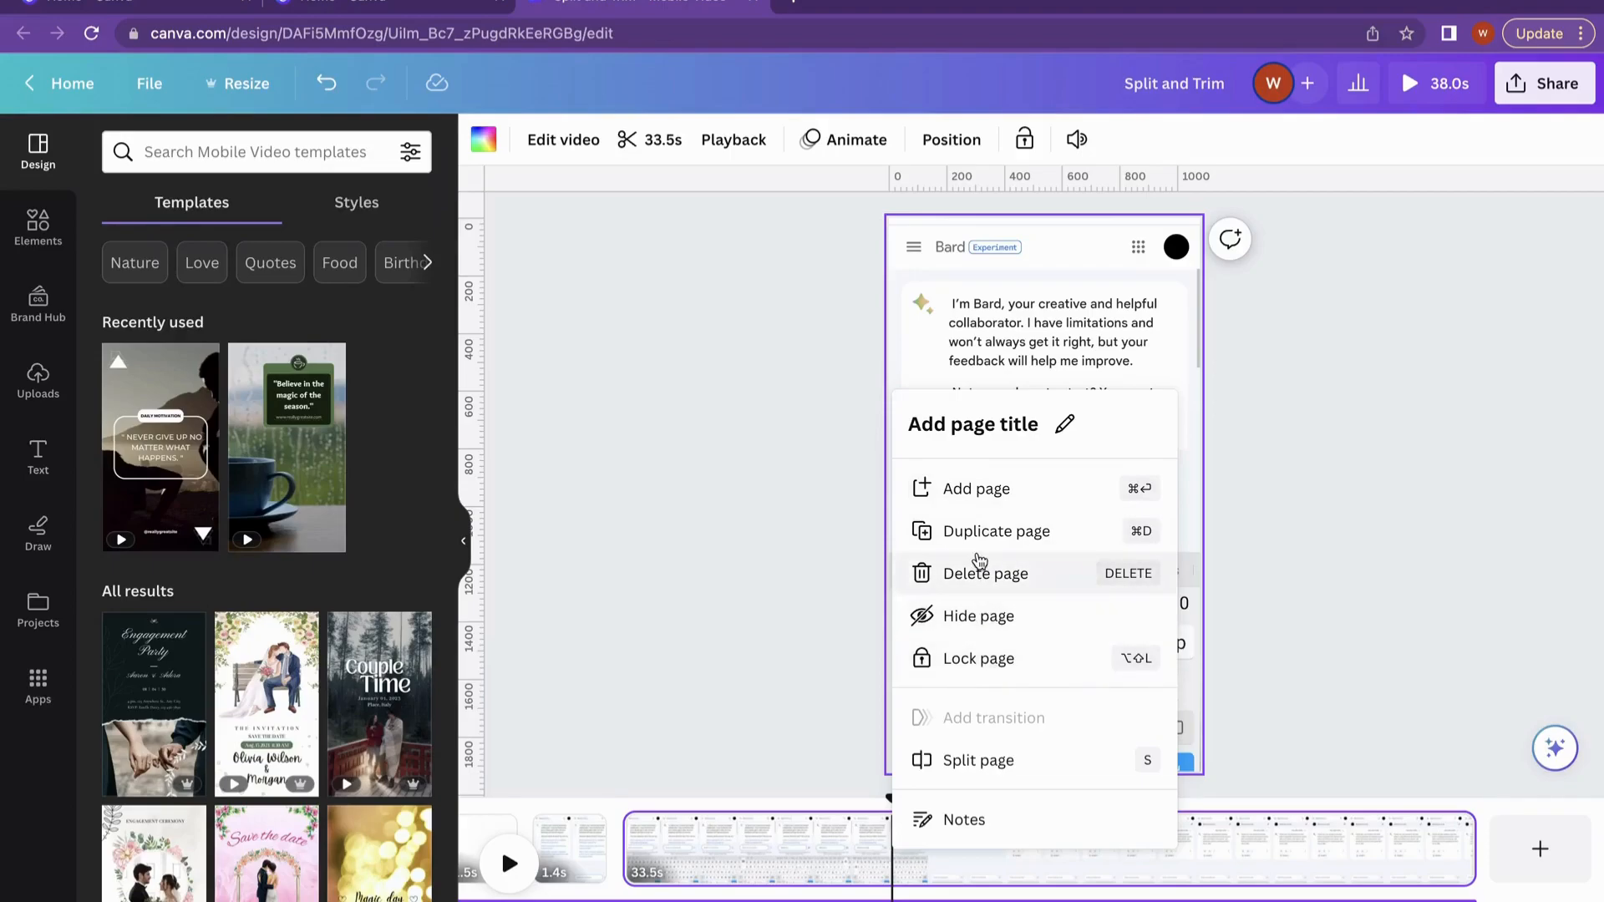
pyautogui.click(990, 758)
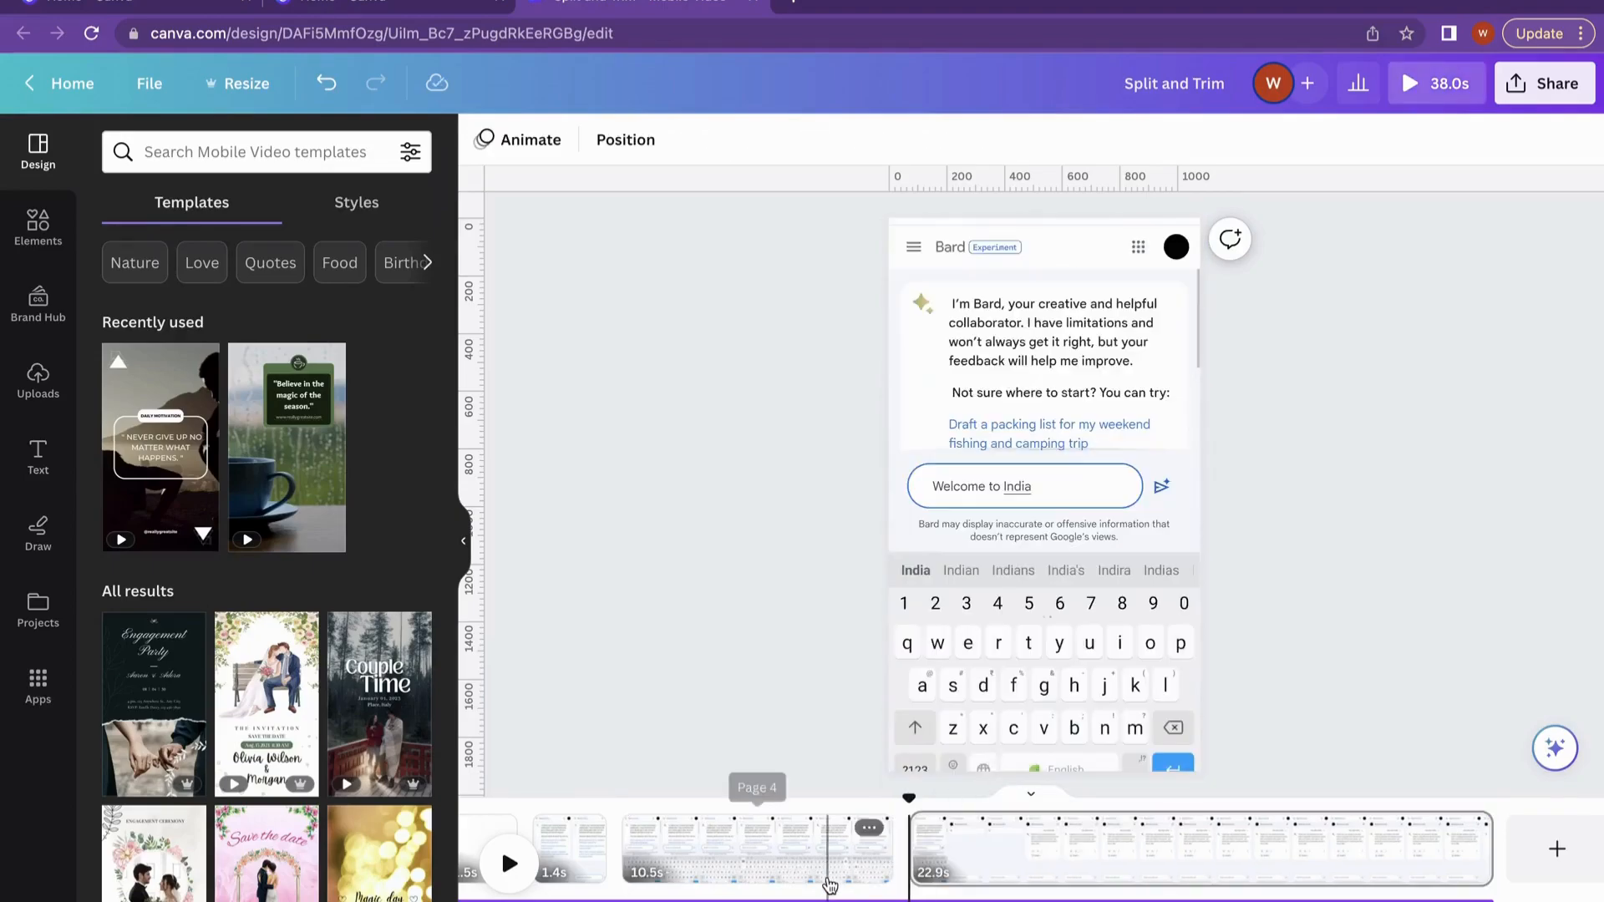
# Step: Set the video speed of the page with the prompt typing to 2 and preview its playback
pyautogui.click(758, 855)
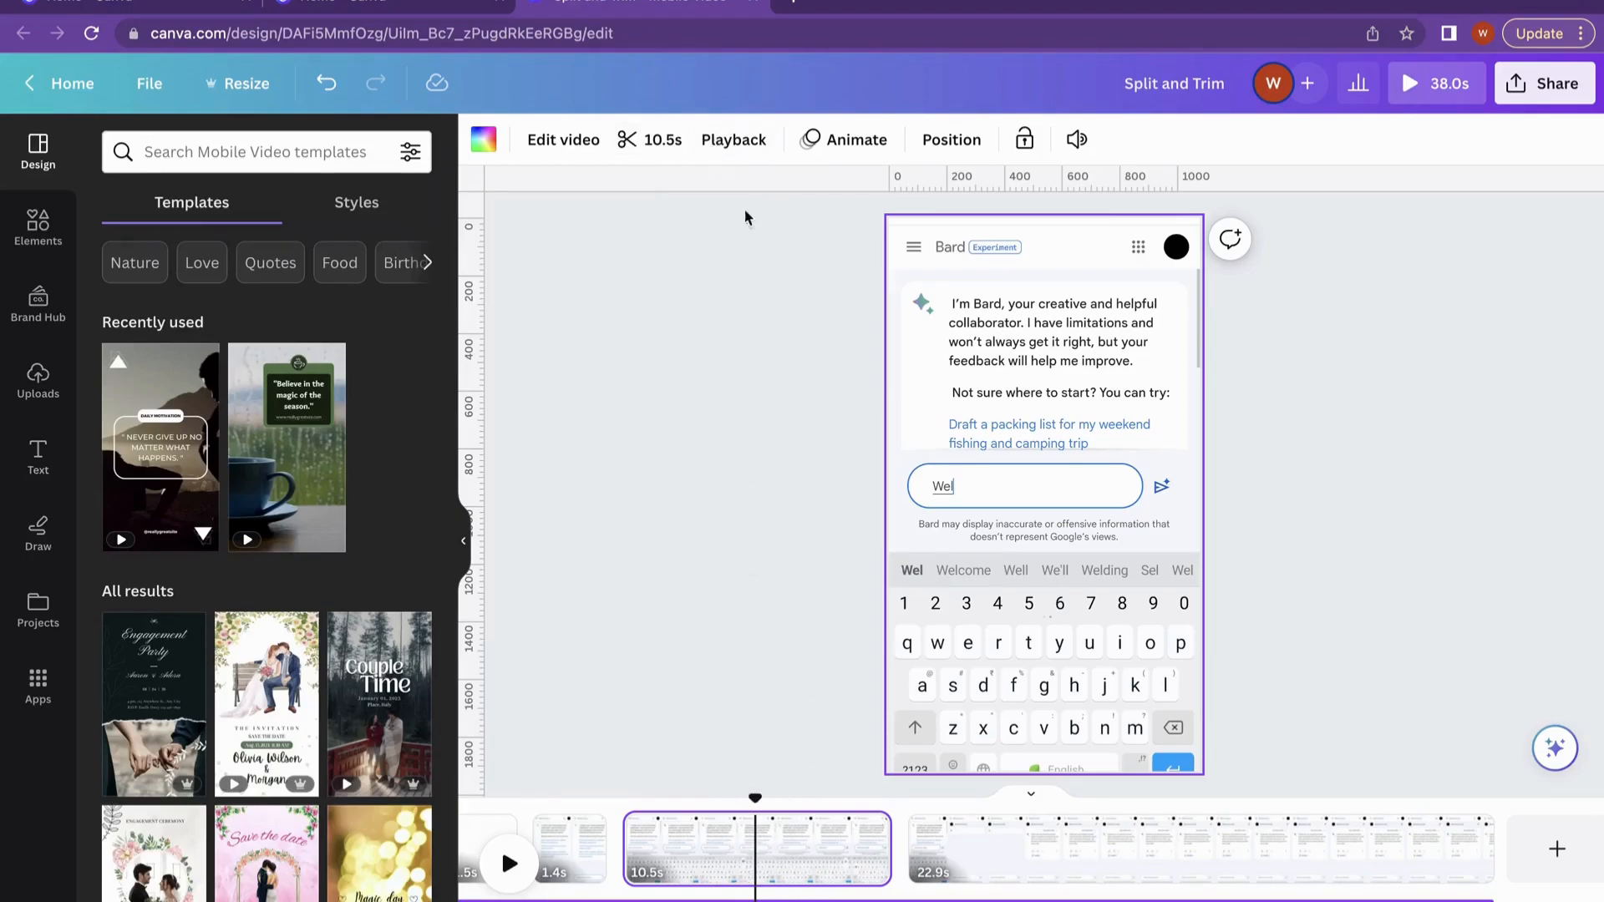
pyautogui.click(732, 150)
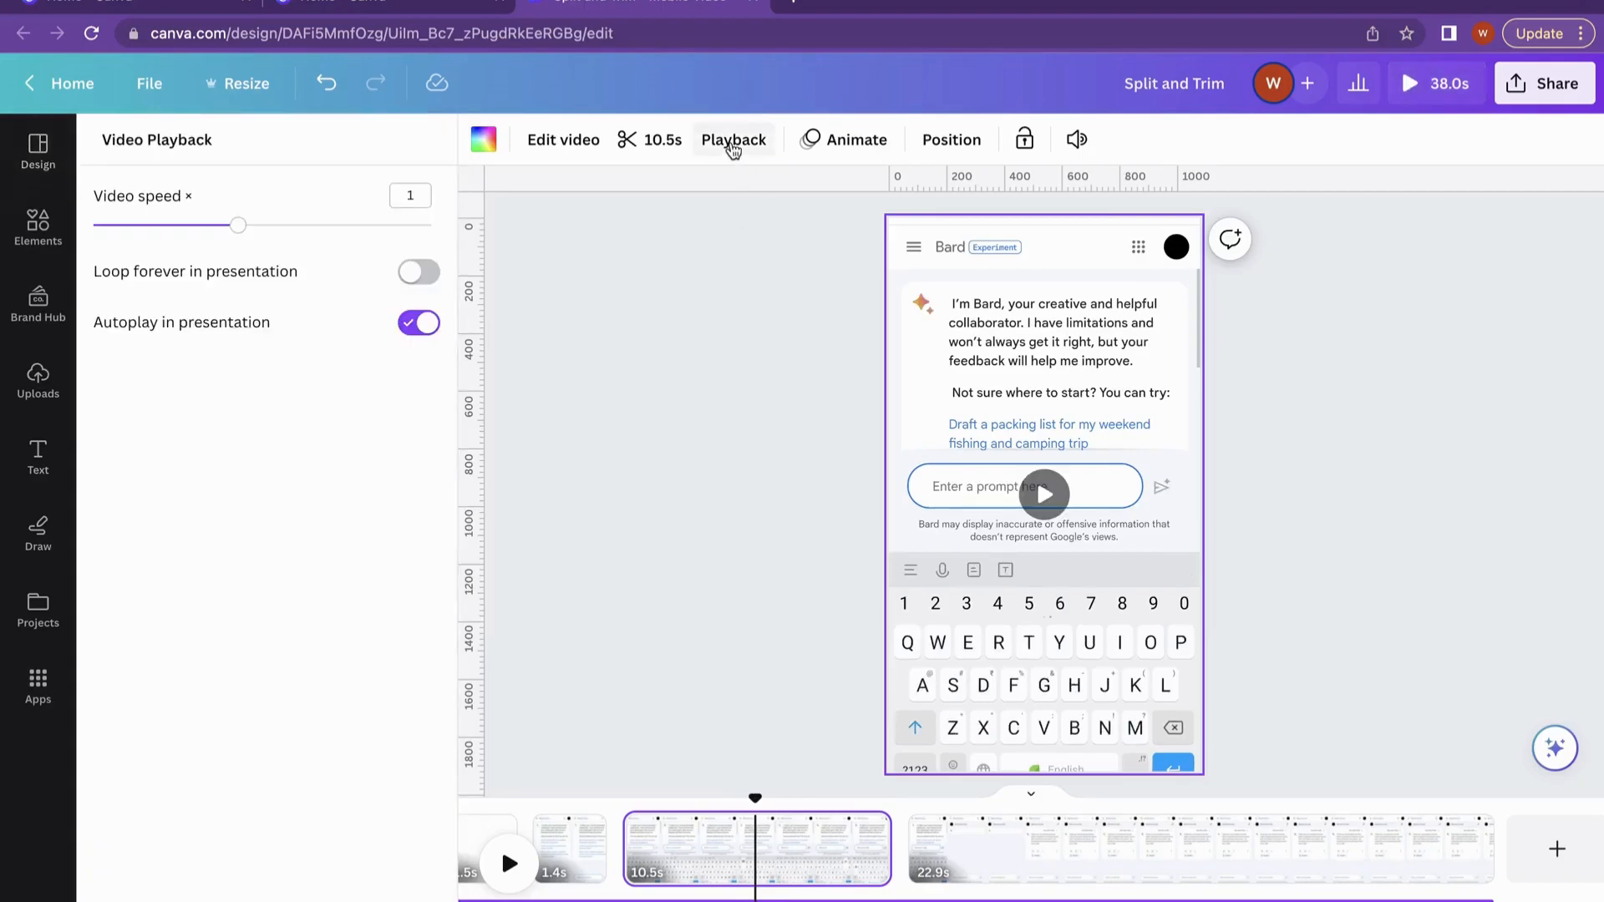
pyautogui.moveTo(239, 225); pyautogui.dragTo(432, 225)
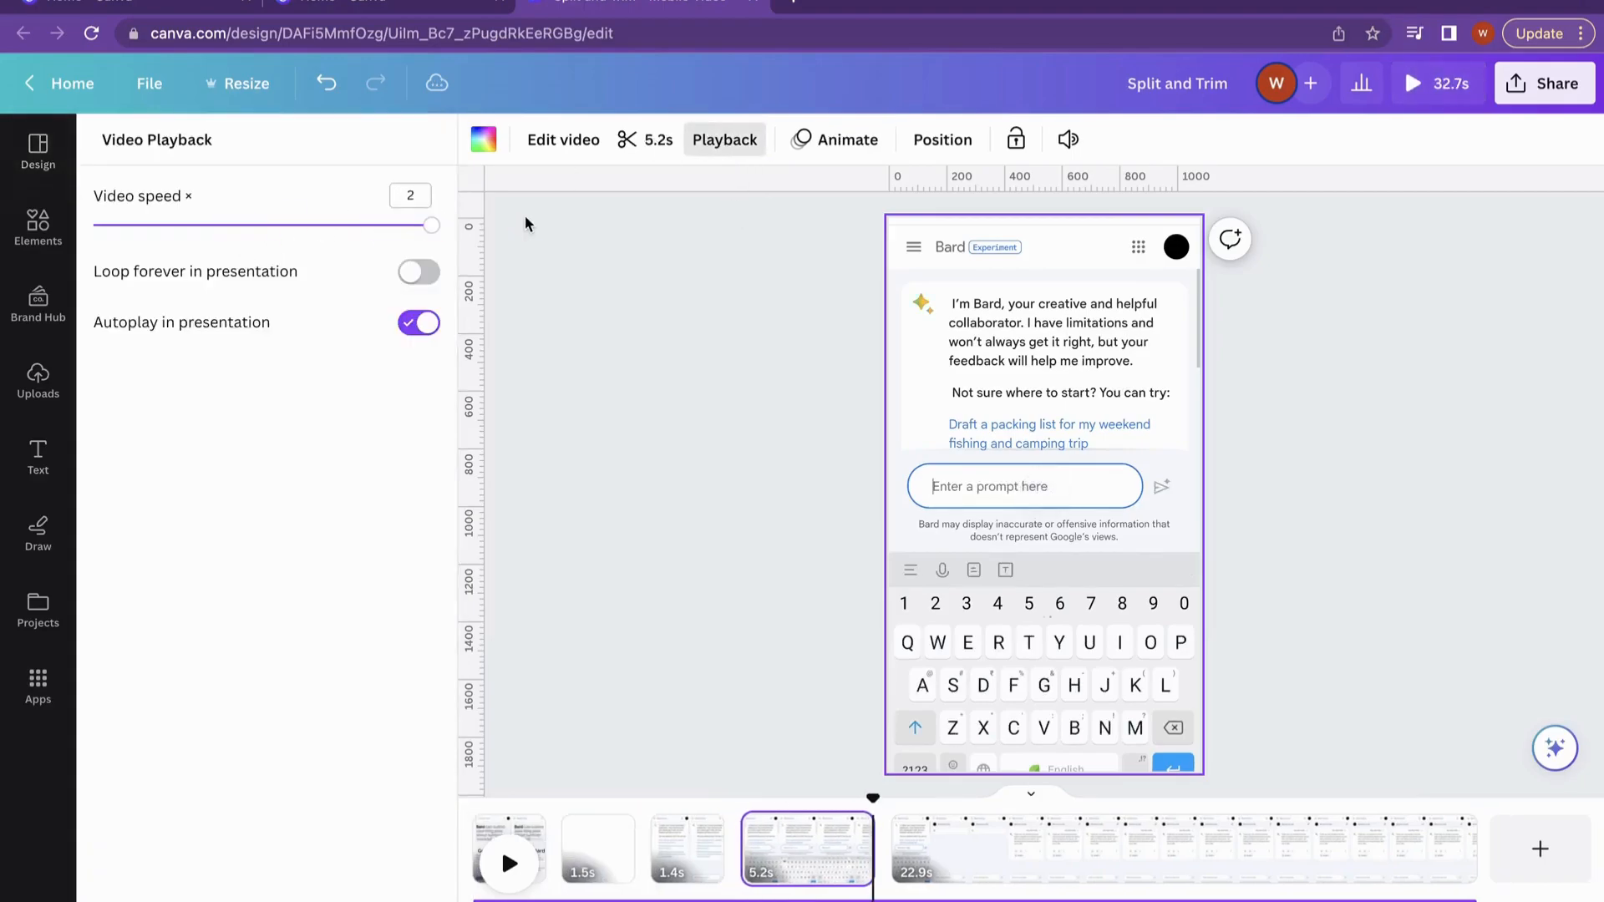
pyautogui.moveTo(873, 801); pyautogui.dragTo(869, 801)
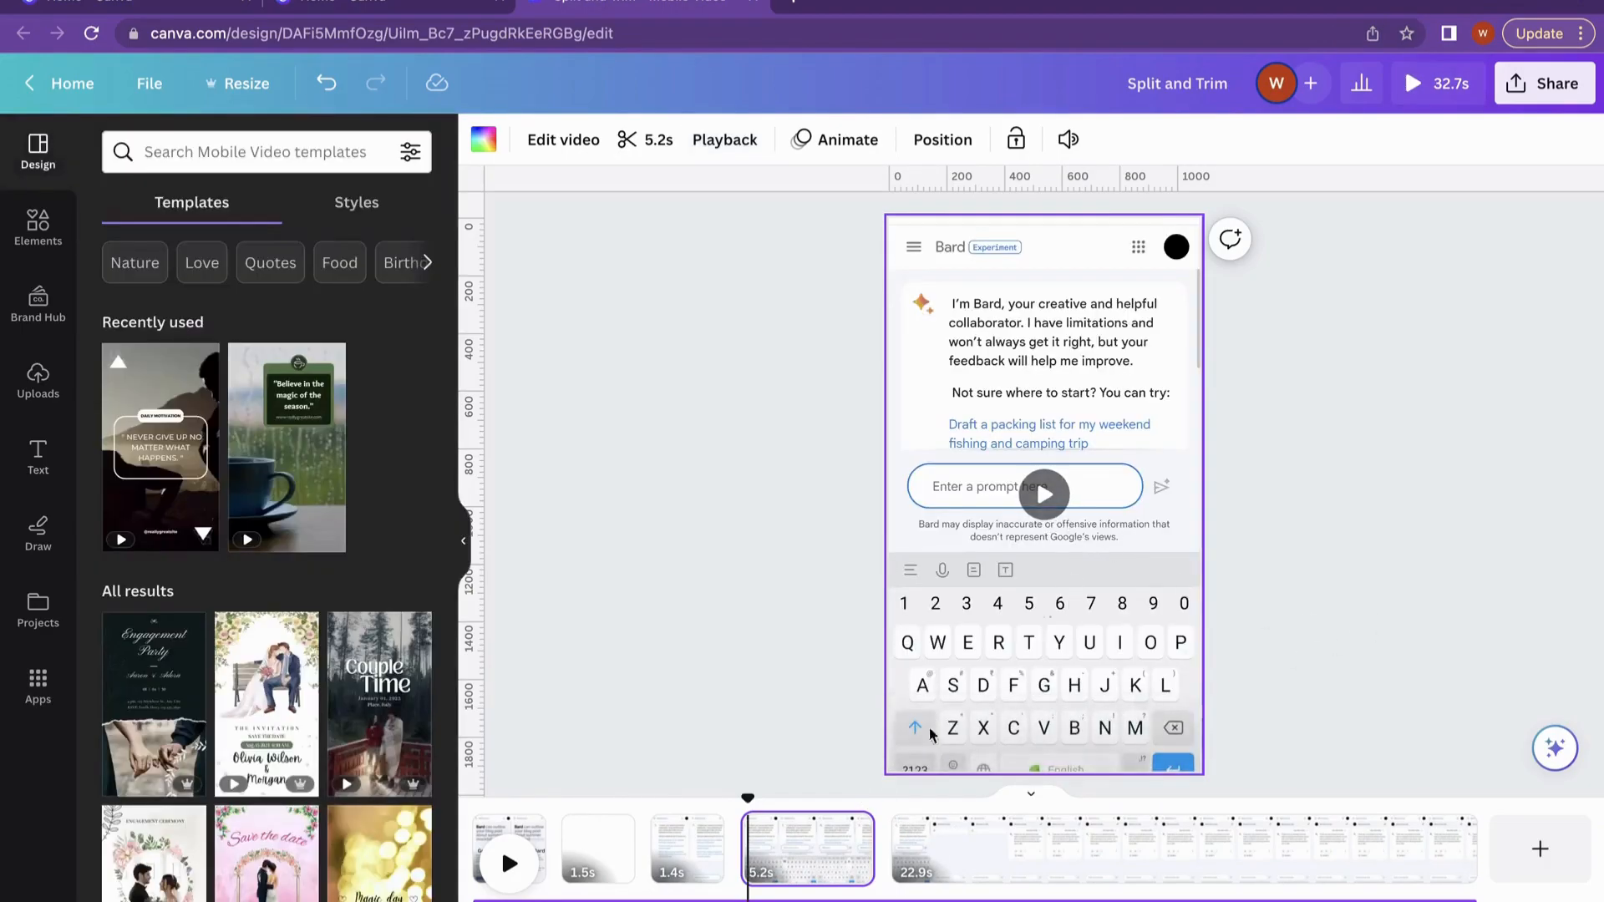
pyautogui.click(1040, 497)
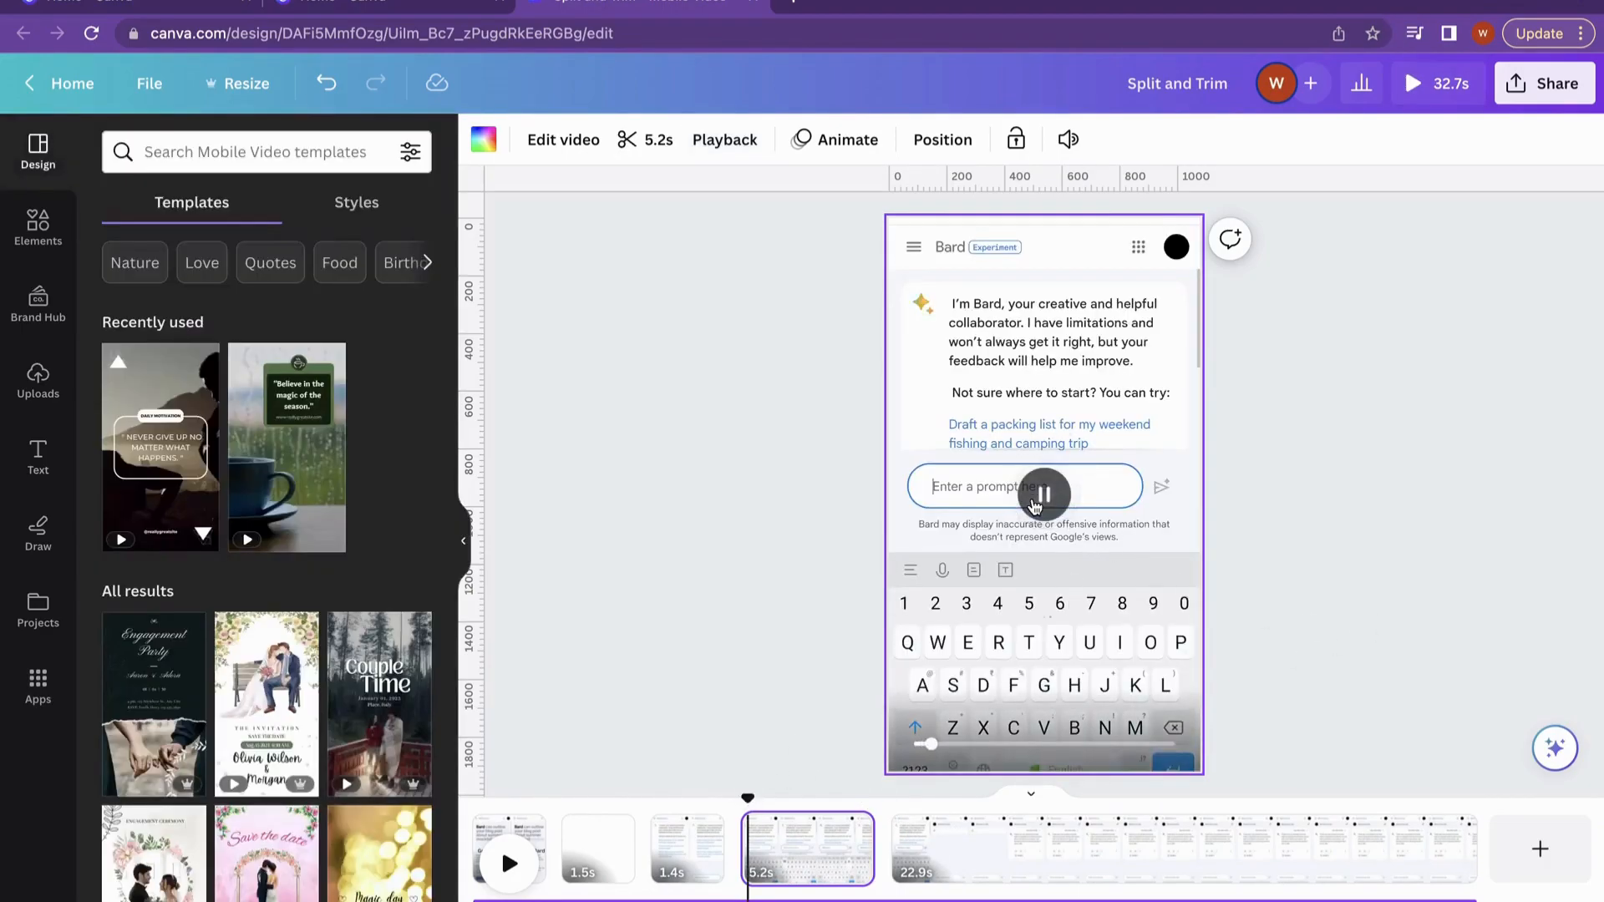
pyautogui.click(1040, 497)
# Step: Trim both ends of the last page, which shows Bard's answer, to a length of 16.3 seconds
pyautogui.click(1139, 851)
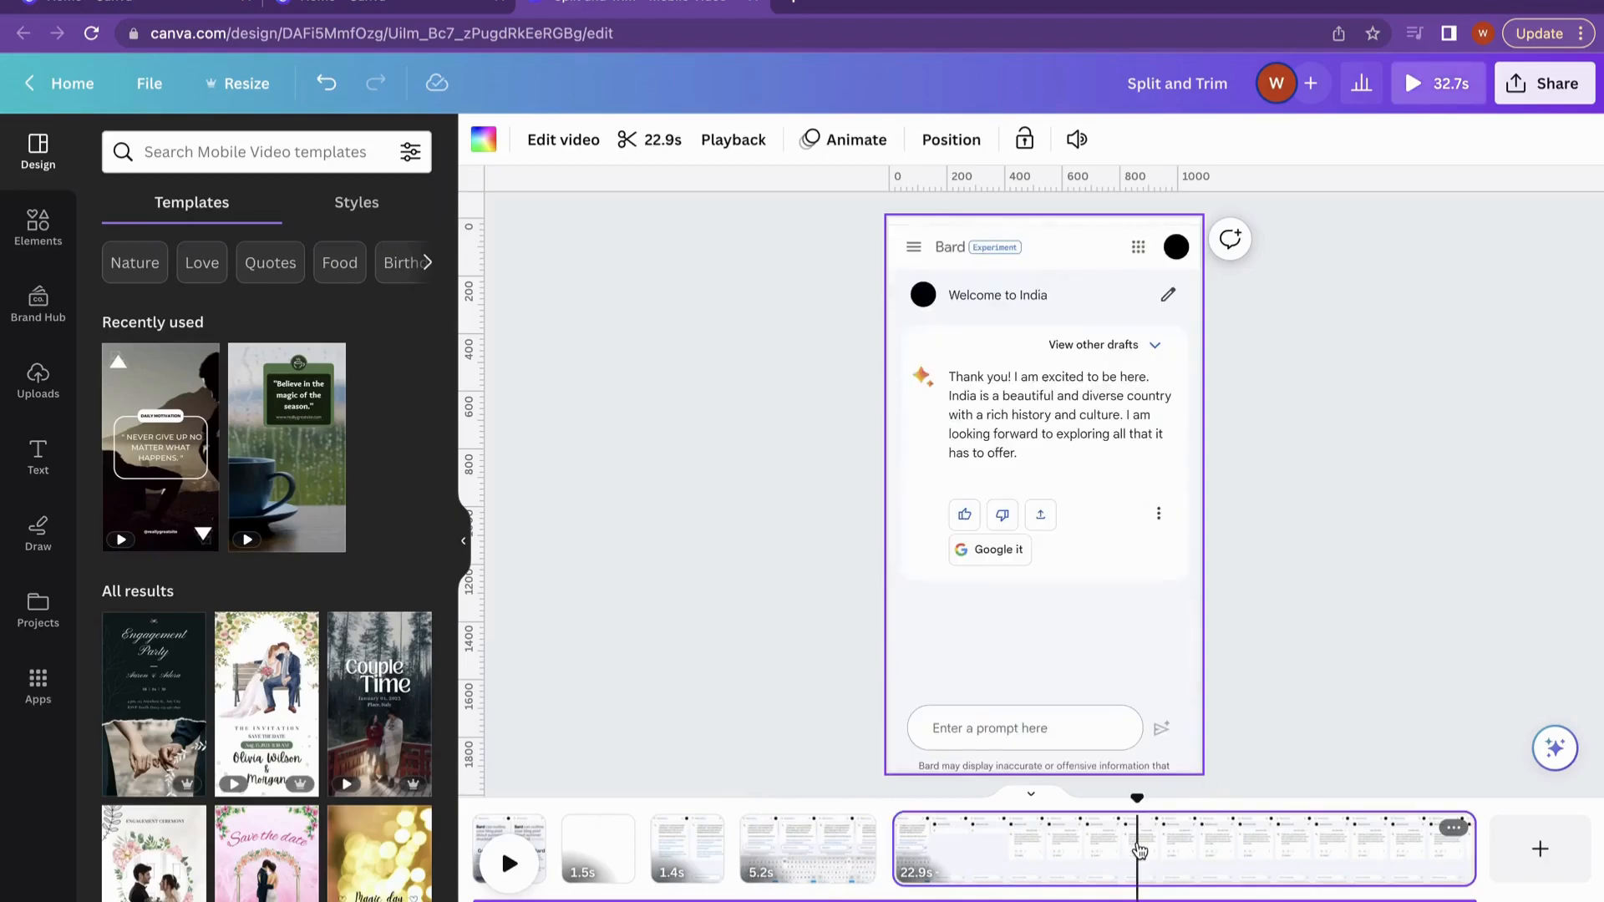
pyautogui.moveTo(1469, 852)
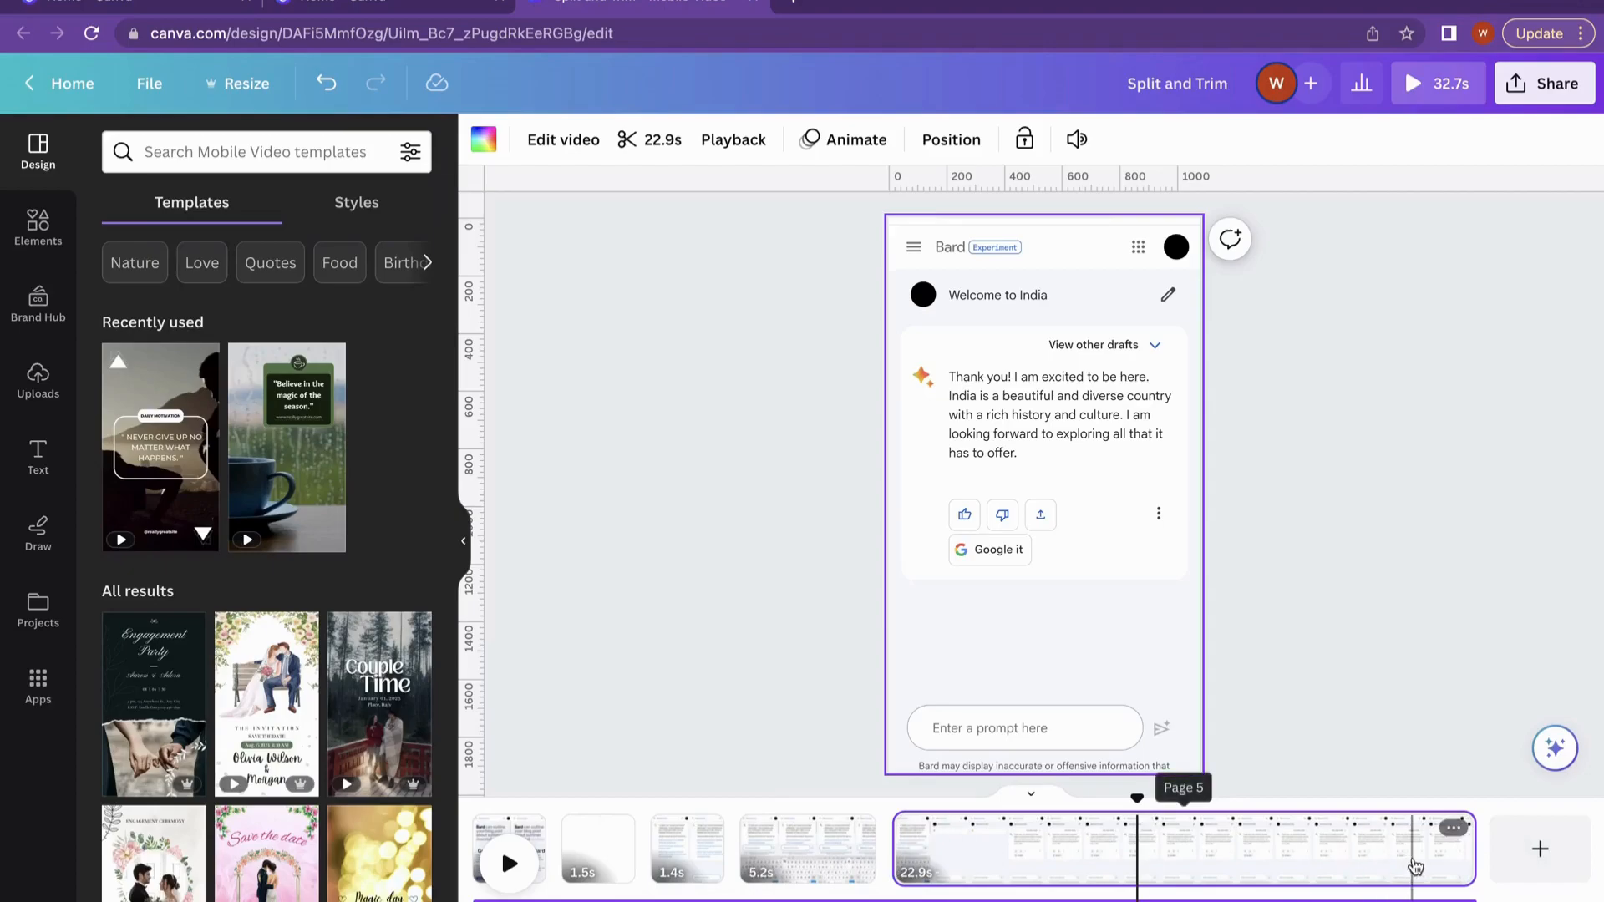
pyautogui.click(1468, 854)
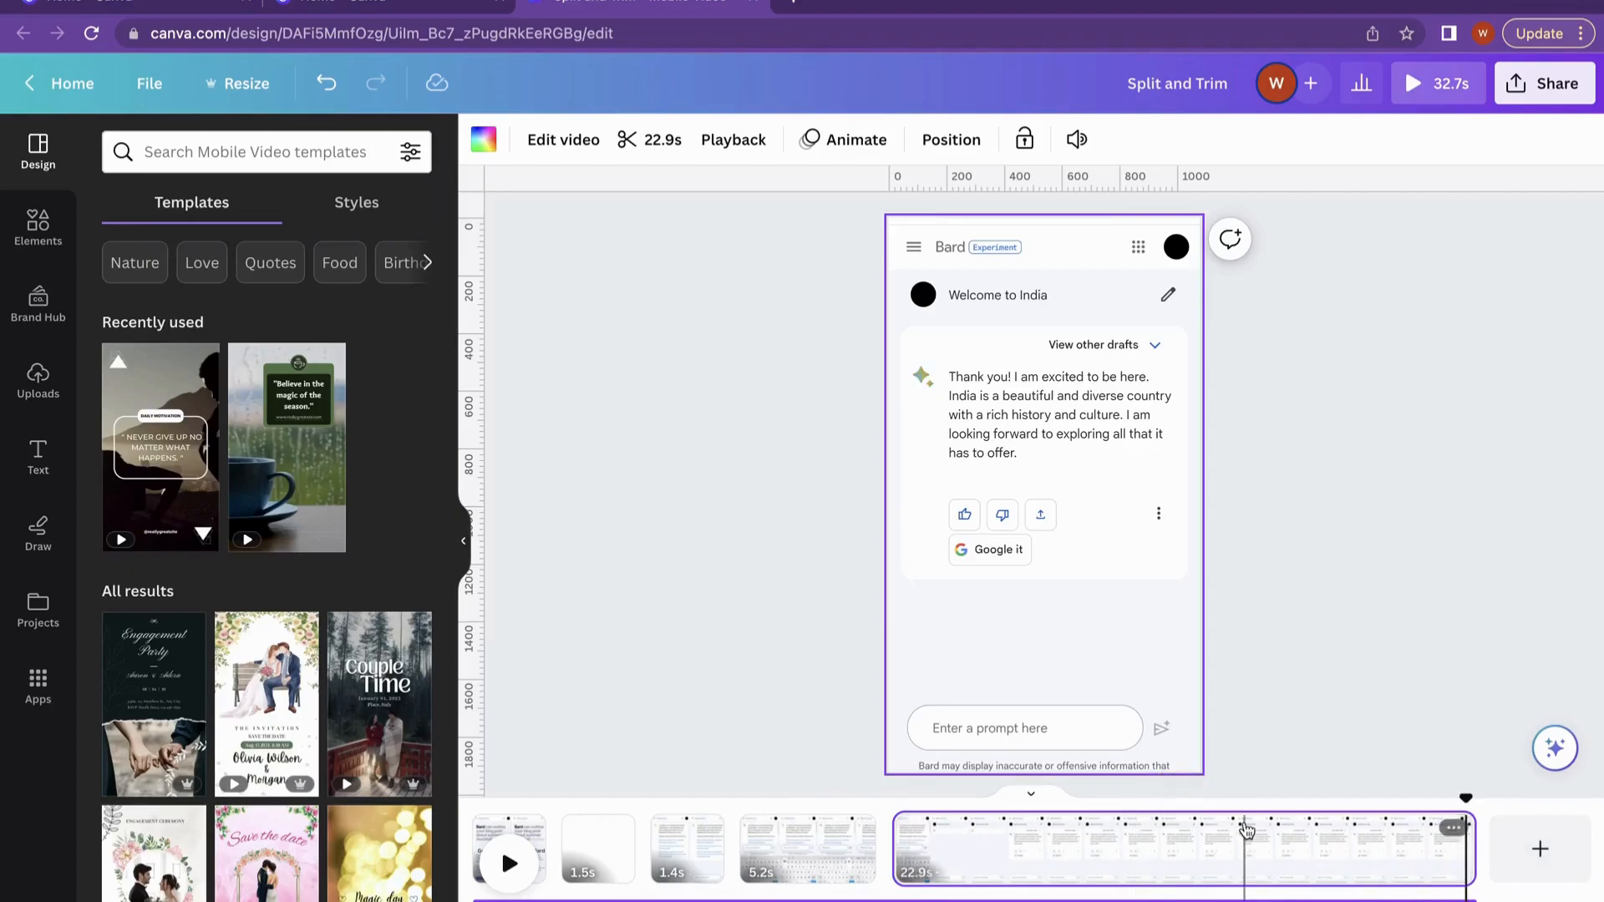
pyautogui.click(1282, 834)
pyautogui.moveTo(1464, 853)
pyautogui.moveTo(1467, 853); pyautogui.dragTo(1371, 852)
pyautogui.moveTo(992, 854); pyautogui.dragTo(1052, 856)
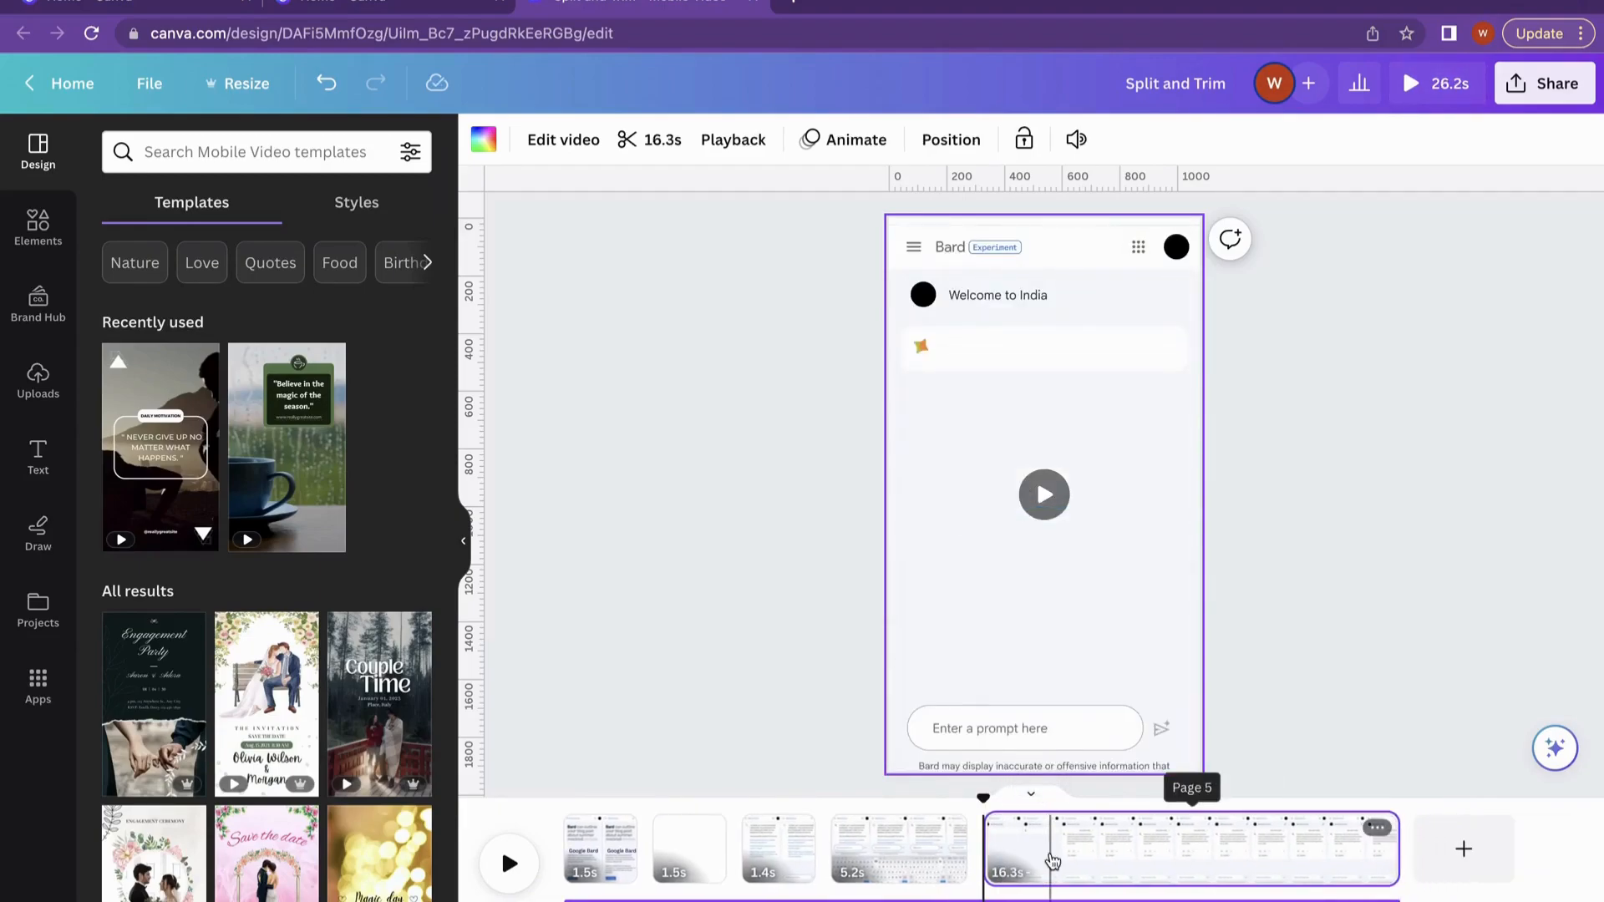
# Step: Trim the start of the last page's video to leave 14.0 seconds and shift the kept segment slightly earlier in the clip
pyautogui.click(1106, 849)
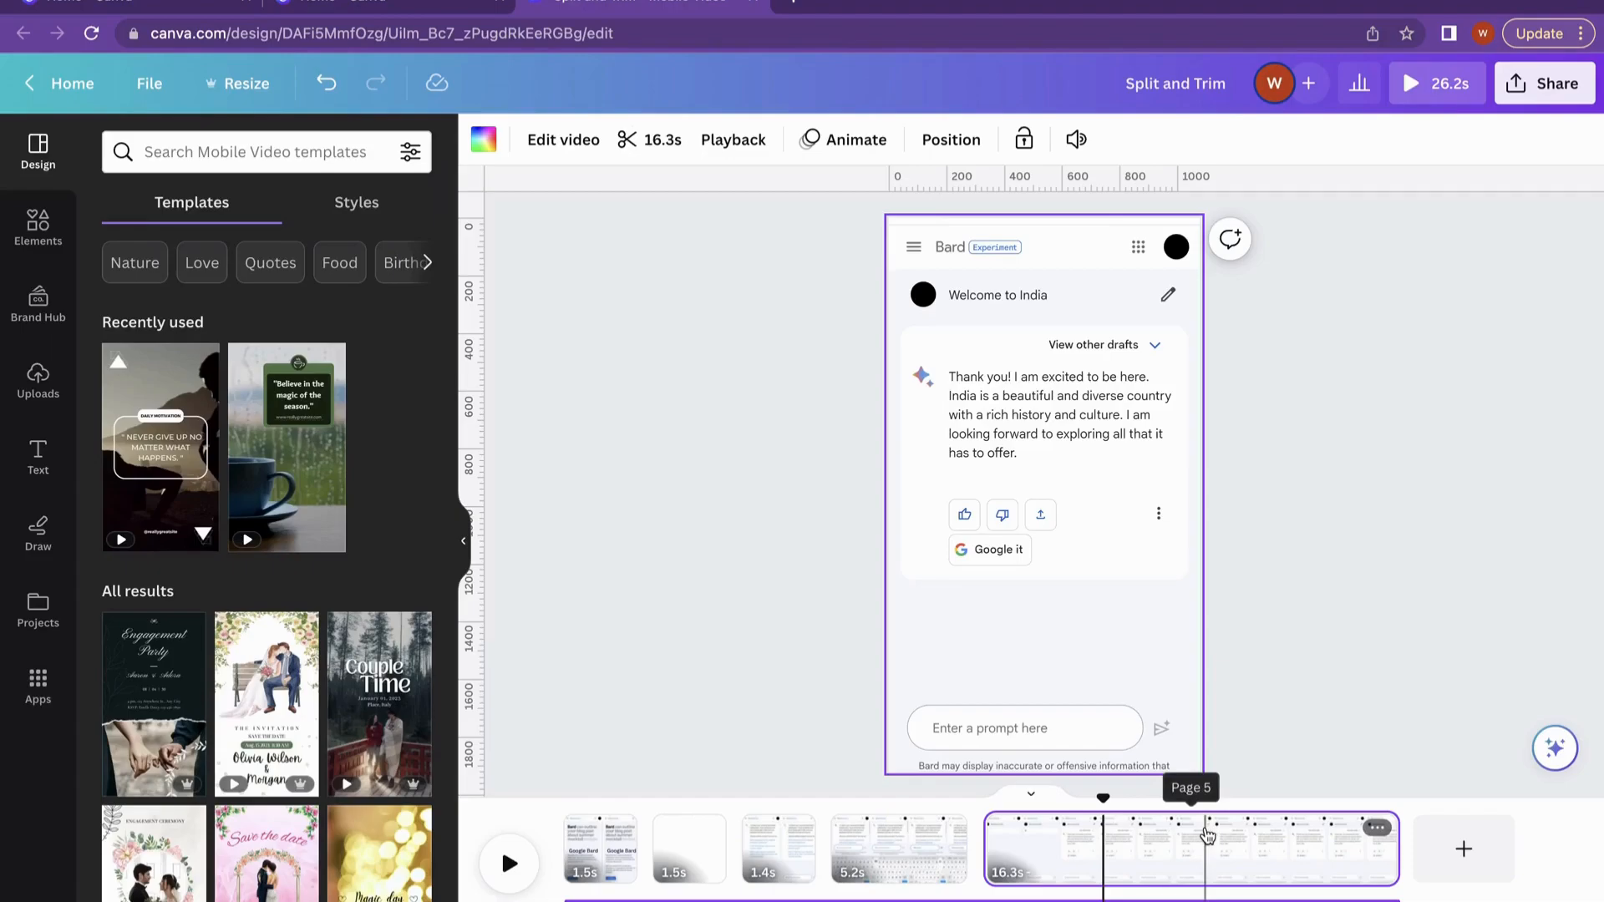
pyautogui.click(645, 140)
pyautogui.moveTo(1120, 149); pyautogui.dragTo(1165, 148)
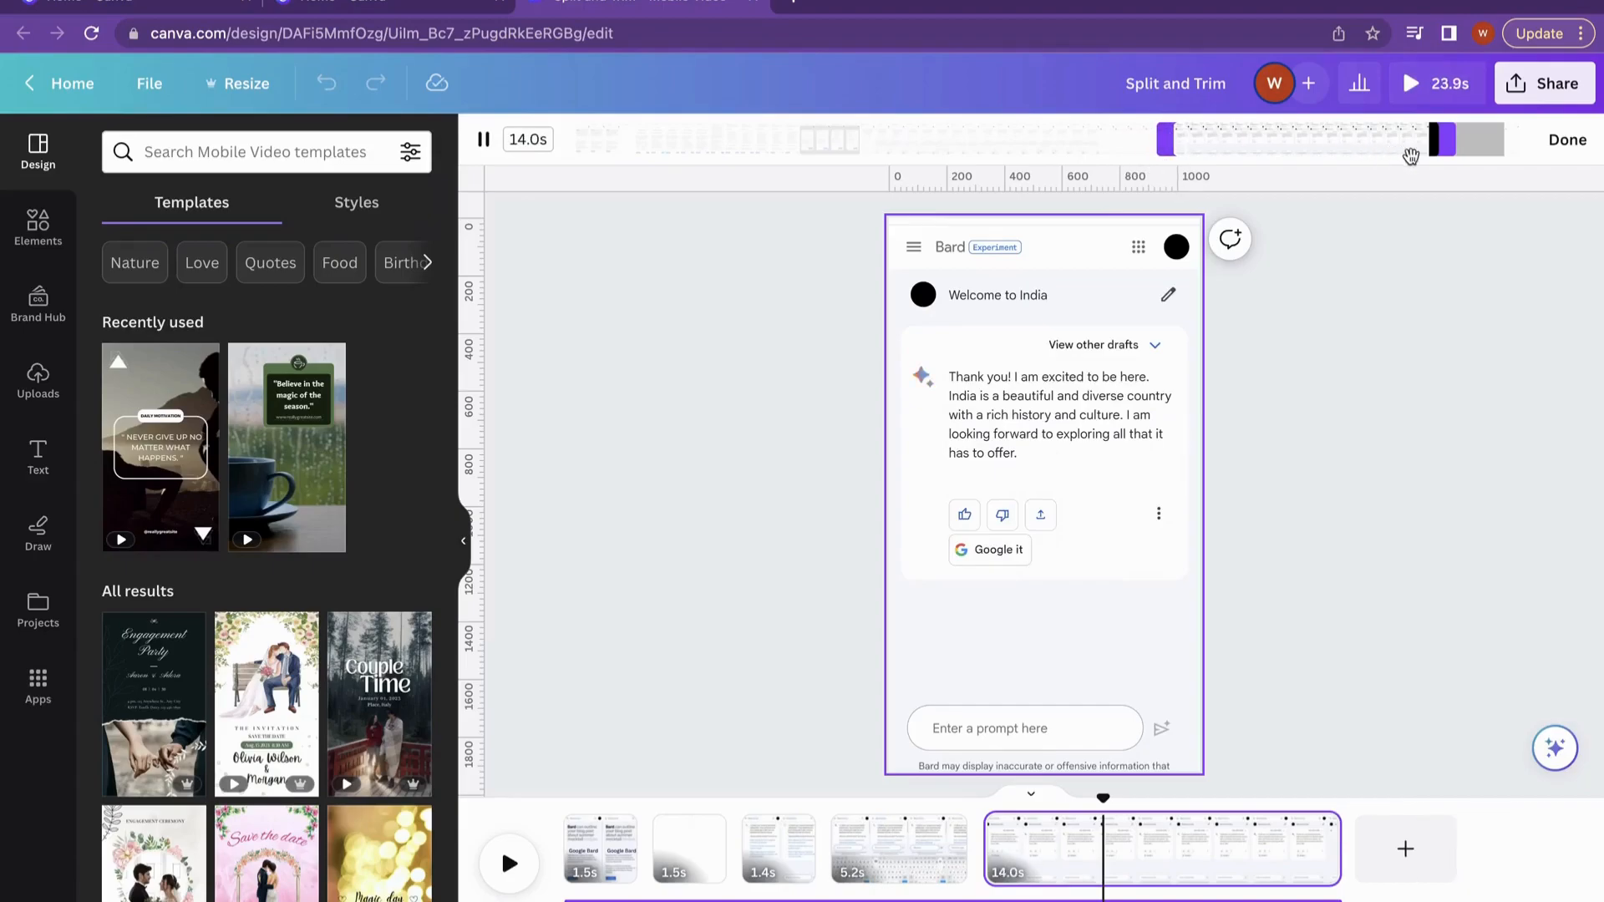
pyautogui.moveTo(1436, 143); pyautogui.dragTo(1406, 141)
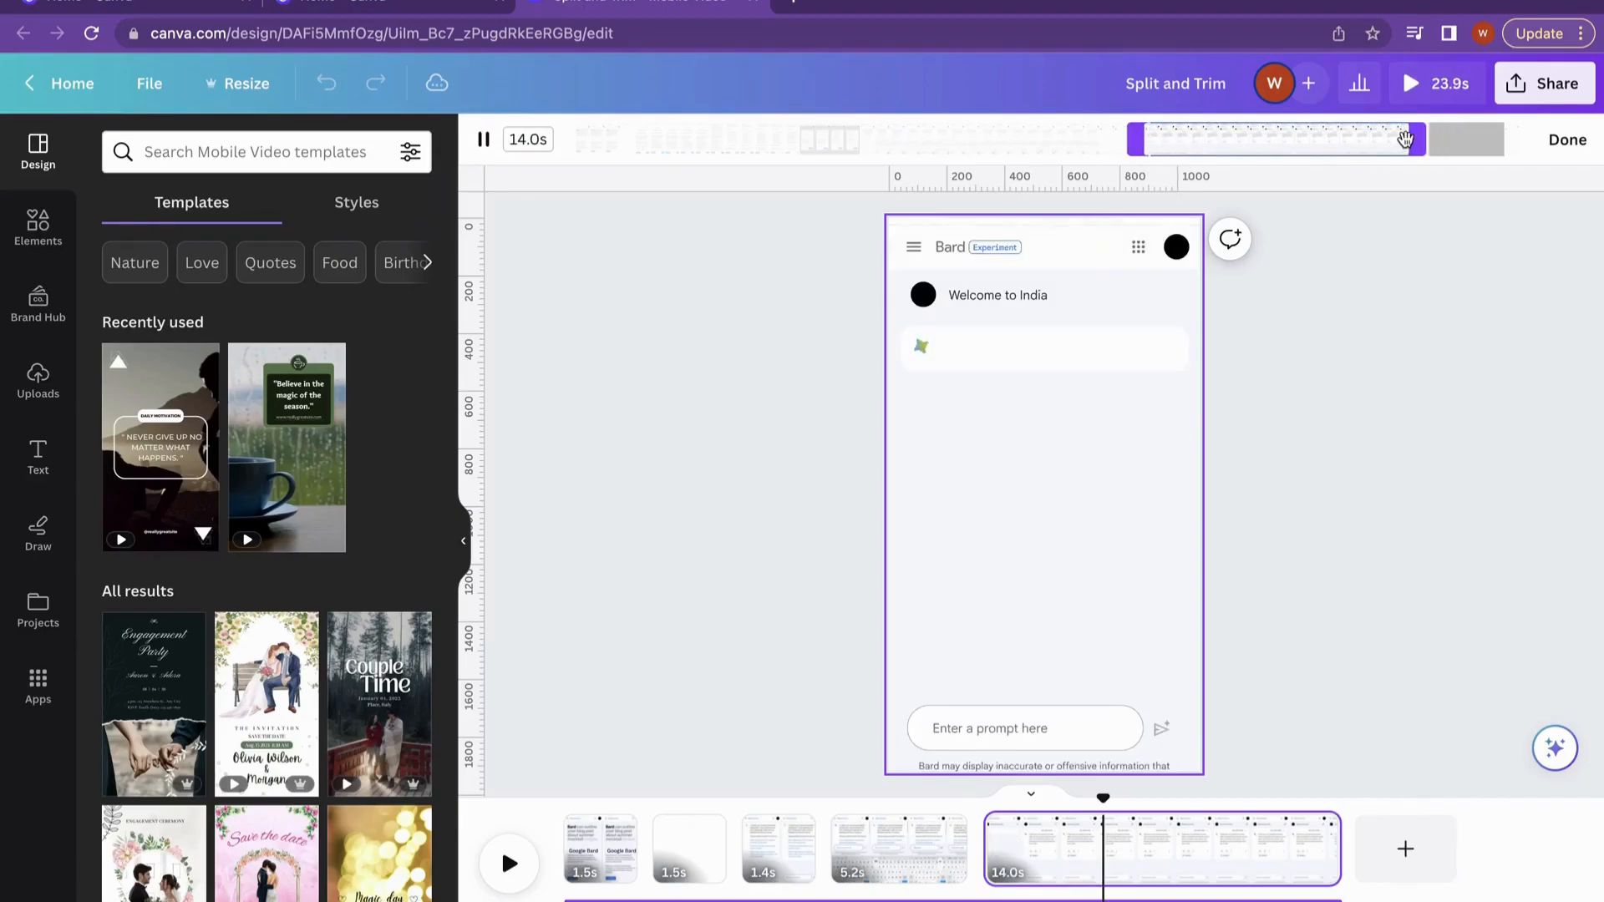
pyautogui.click(1330, 499)
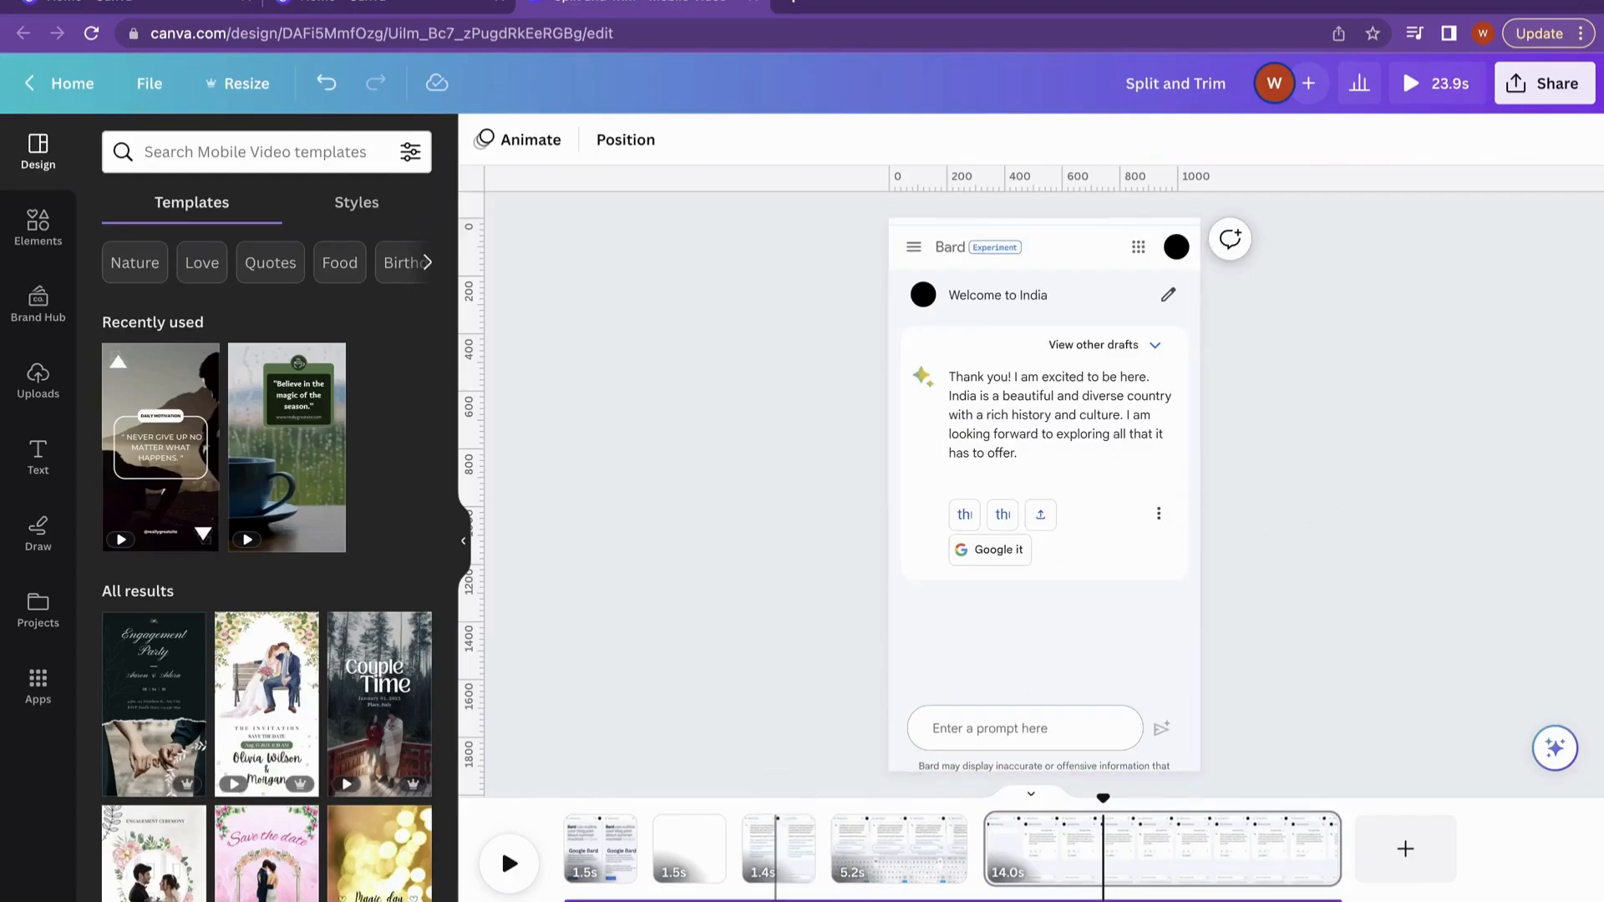
# Step: Split the background audio track at the end of the first page and select its 1.5-second opening piece
pyautogui.click(776, 900)
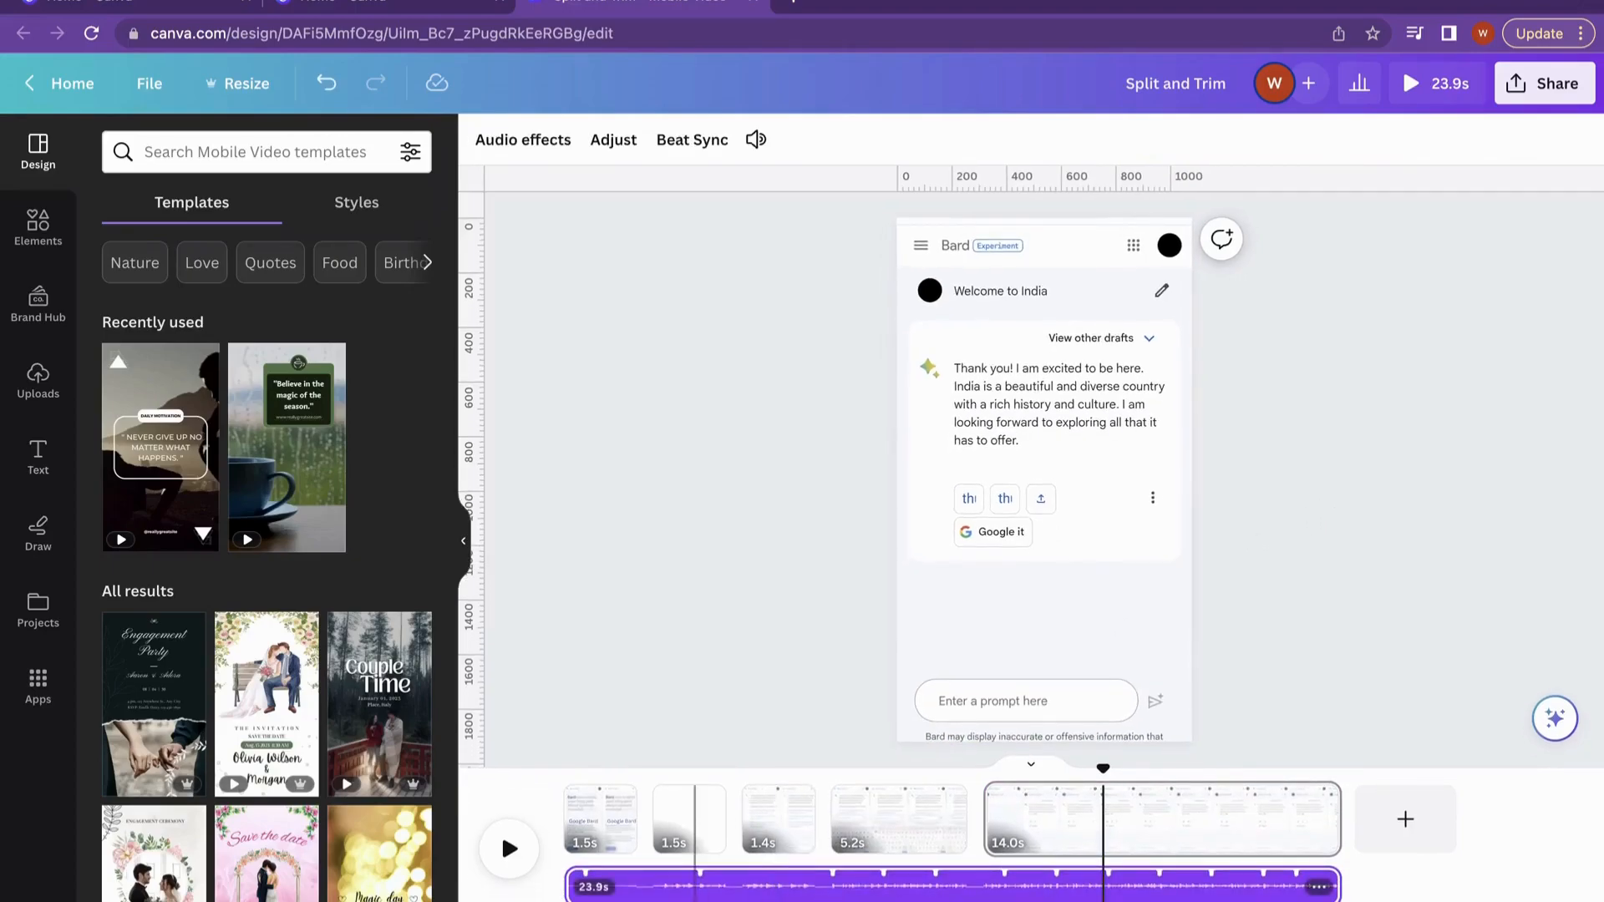
pyautogui.click(643, 893)
pyautogui.rightClick(643, 894)
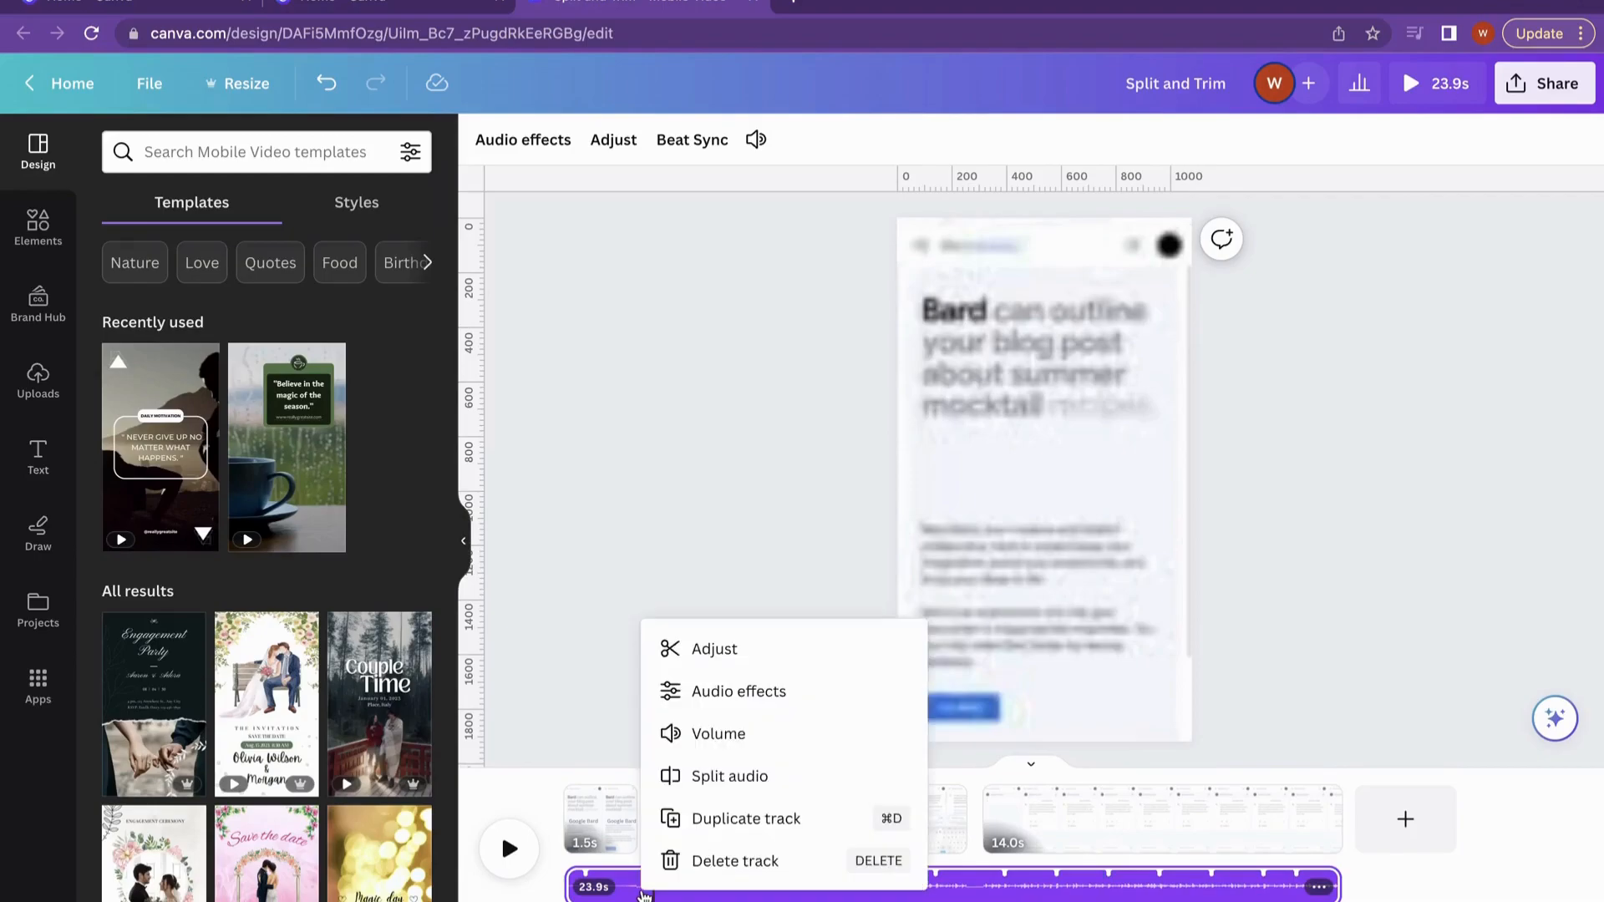
pyautogui.click(716, 790)
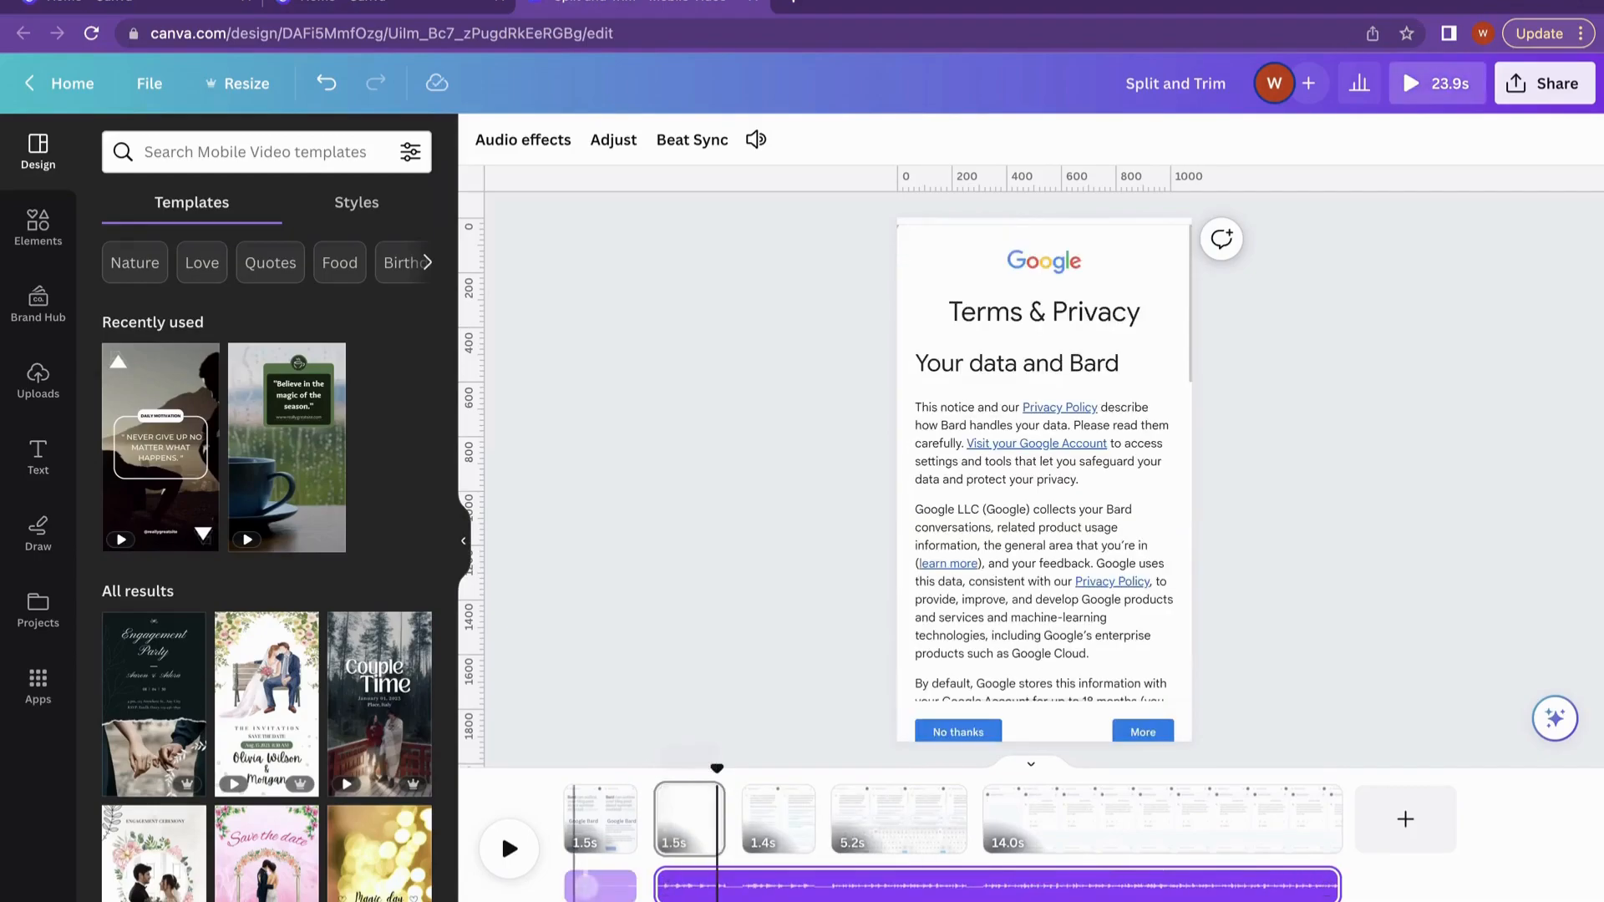
pyautogui.click(615, 886)
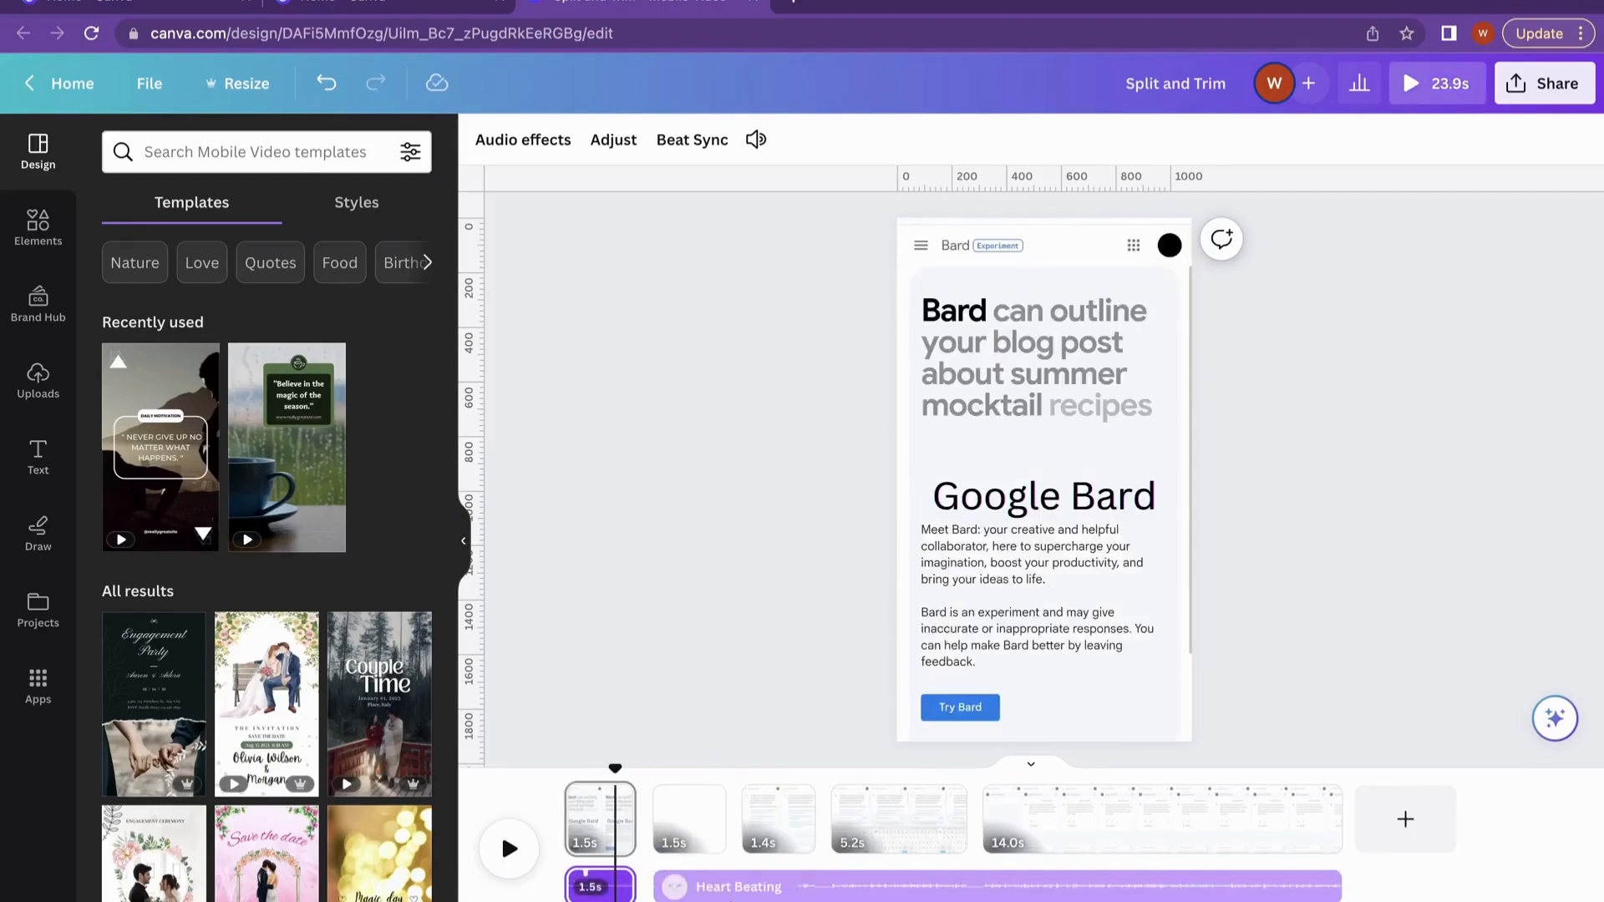
# Step: Add the Piano track "Painful Disorientation" from the audio library, starting at the beginning of the third page
pyautogui.click(747, 892)
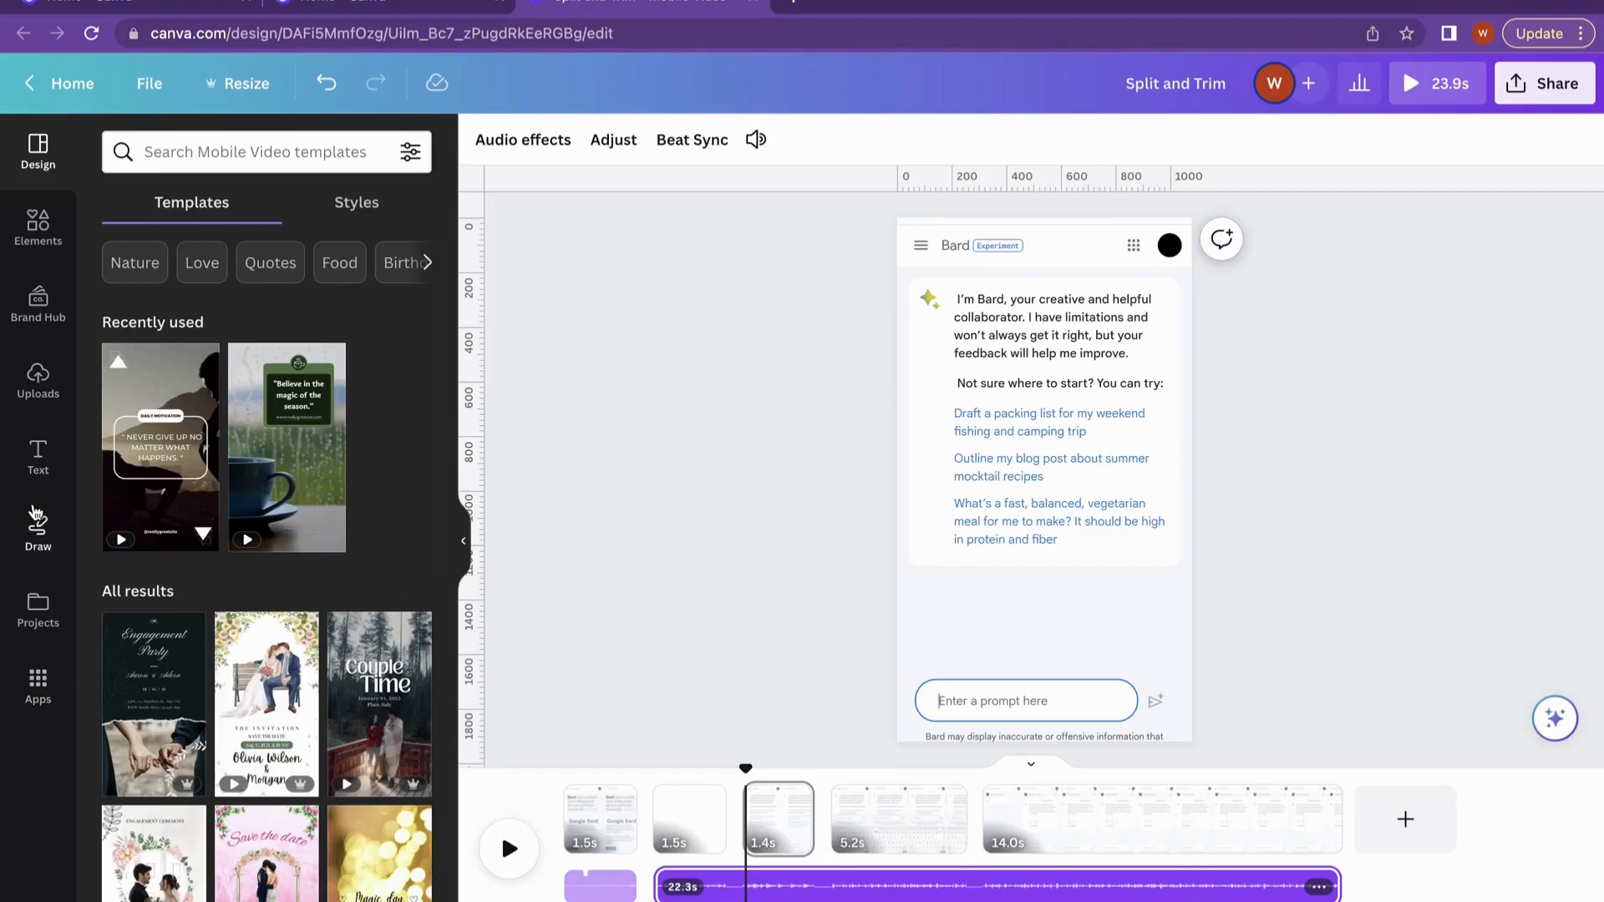
pyautogui.click(38, 682)
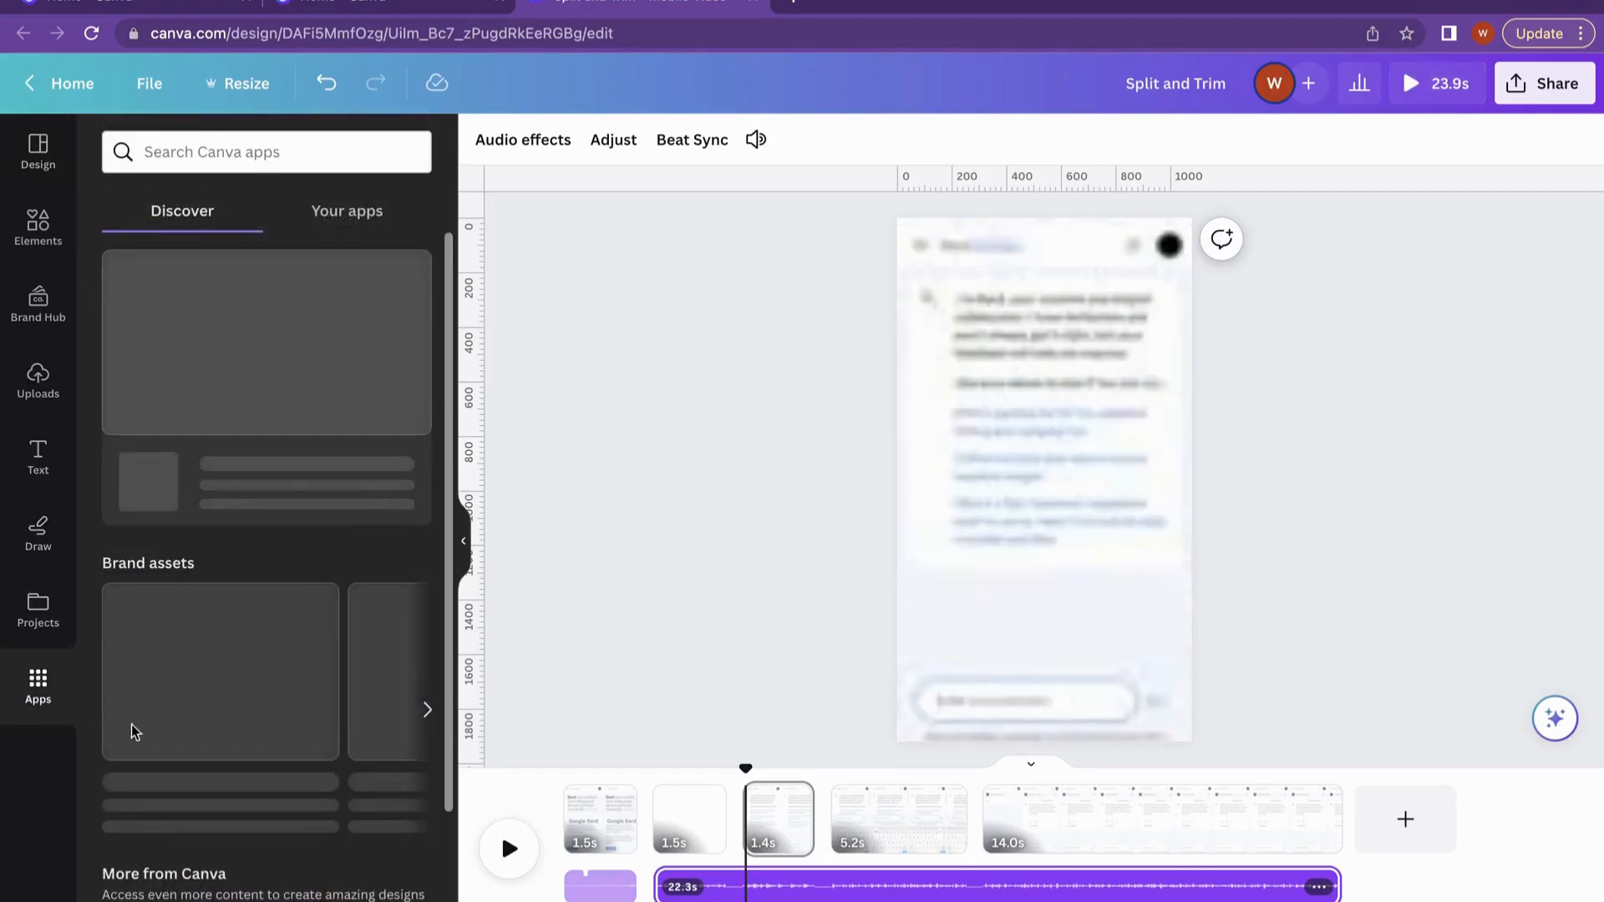
pyautogui.scroll(-4, 92, 256)
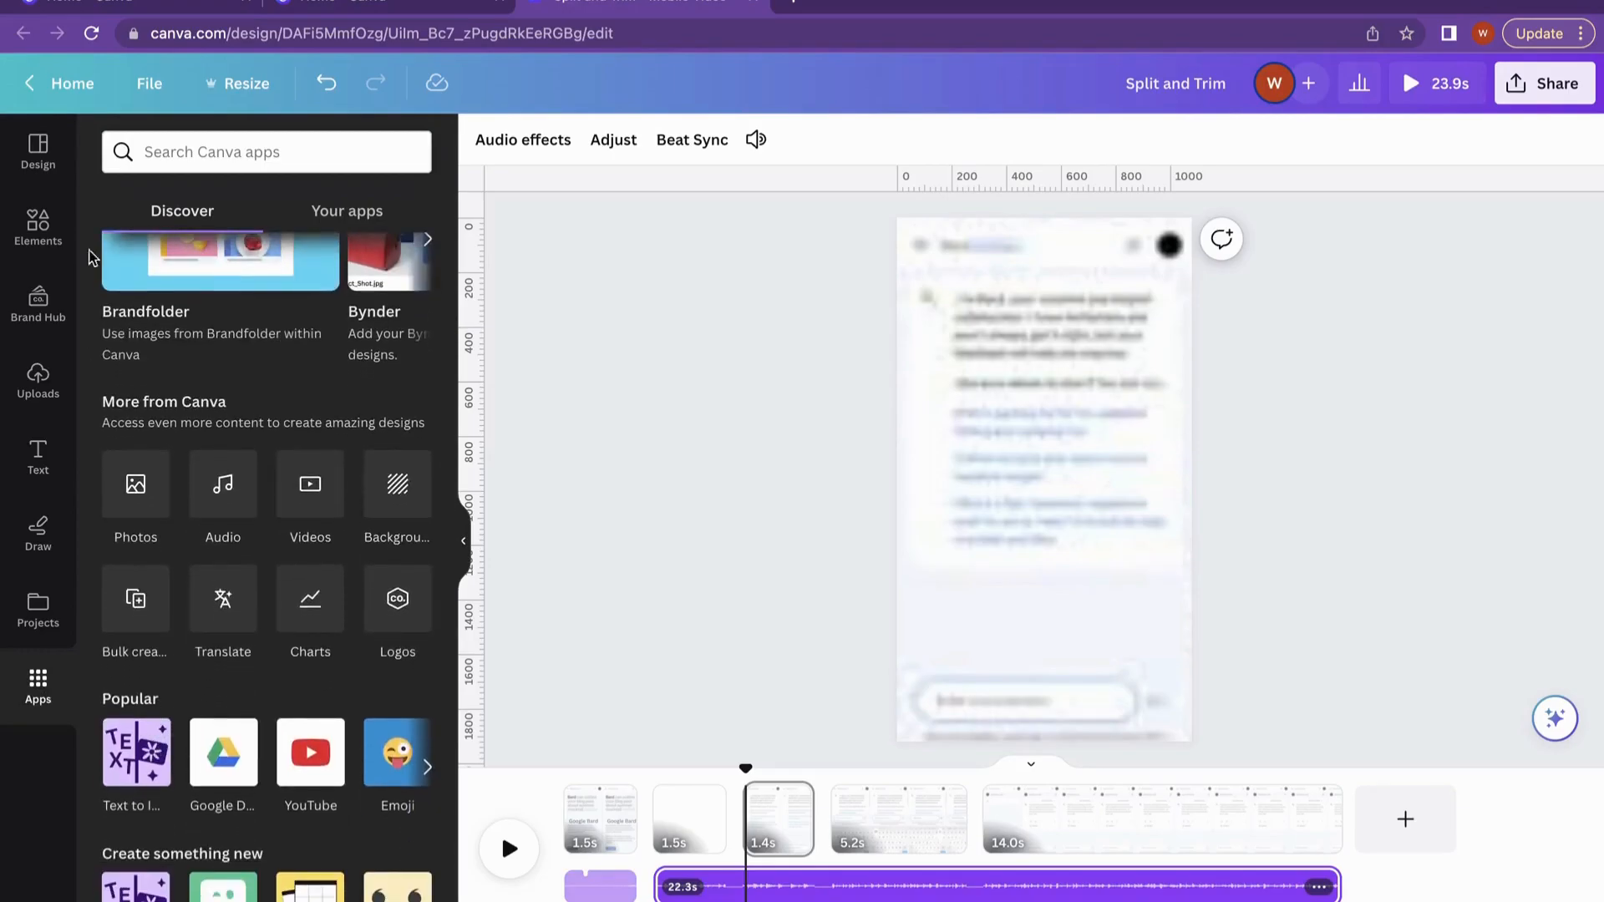
pyautogui.click(38, 380)
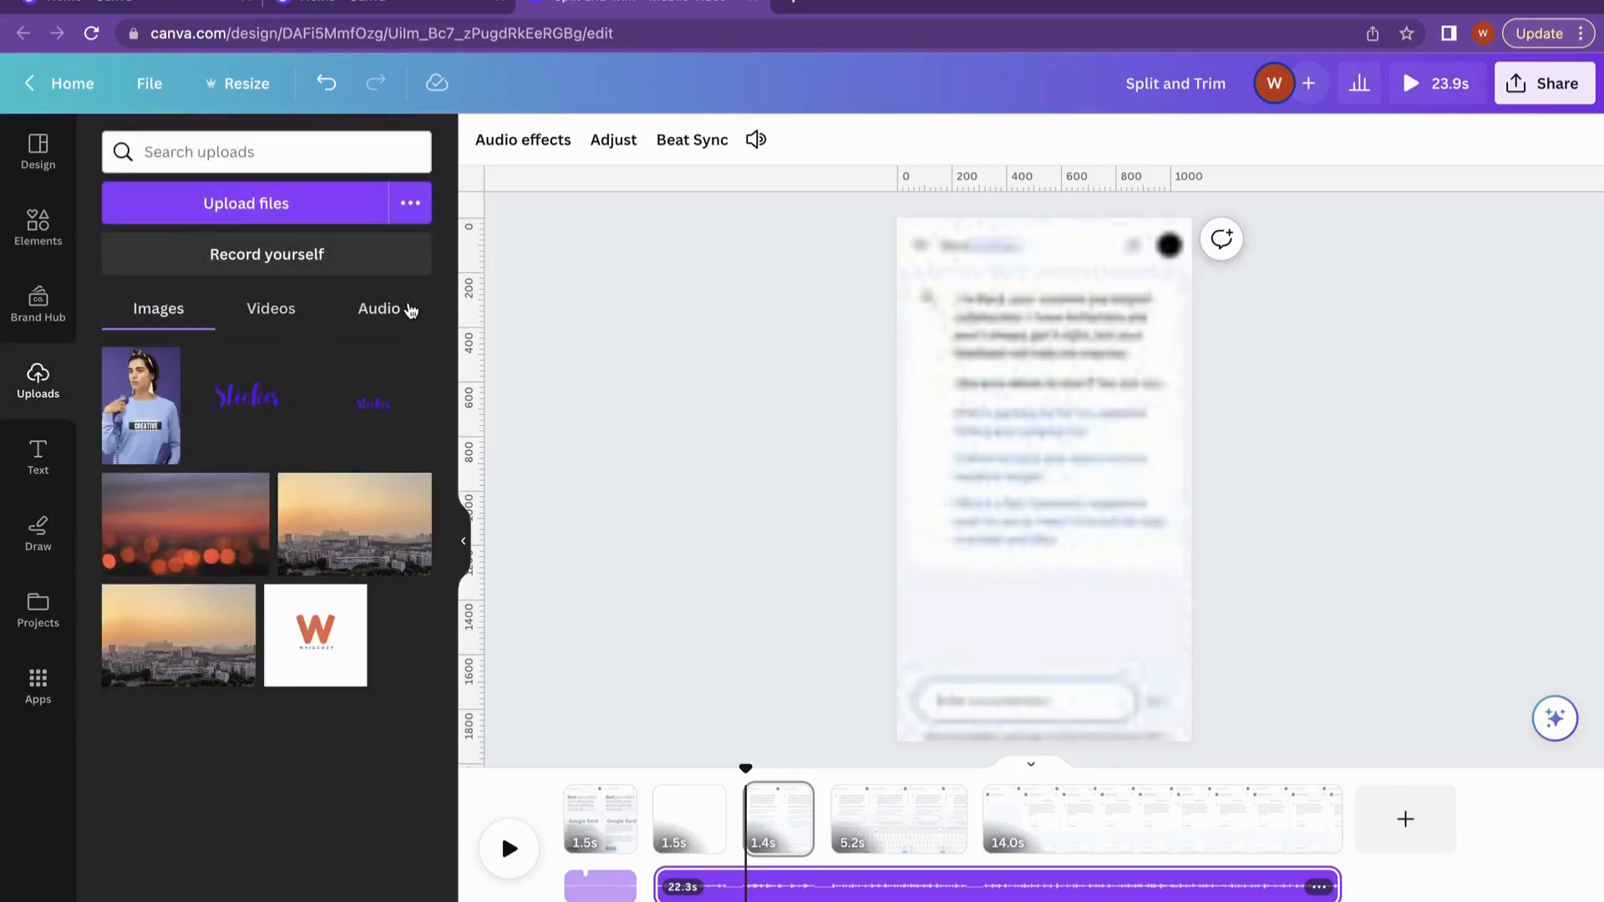
pyautogui.click(410, 308)
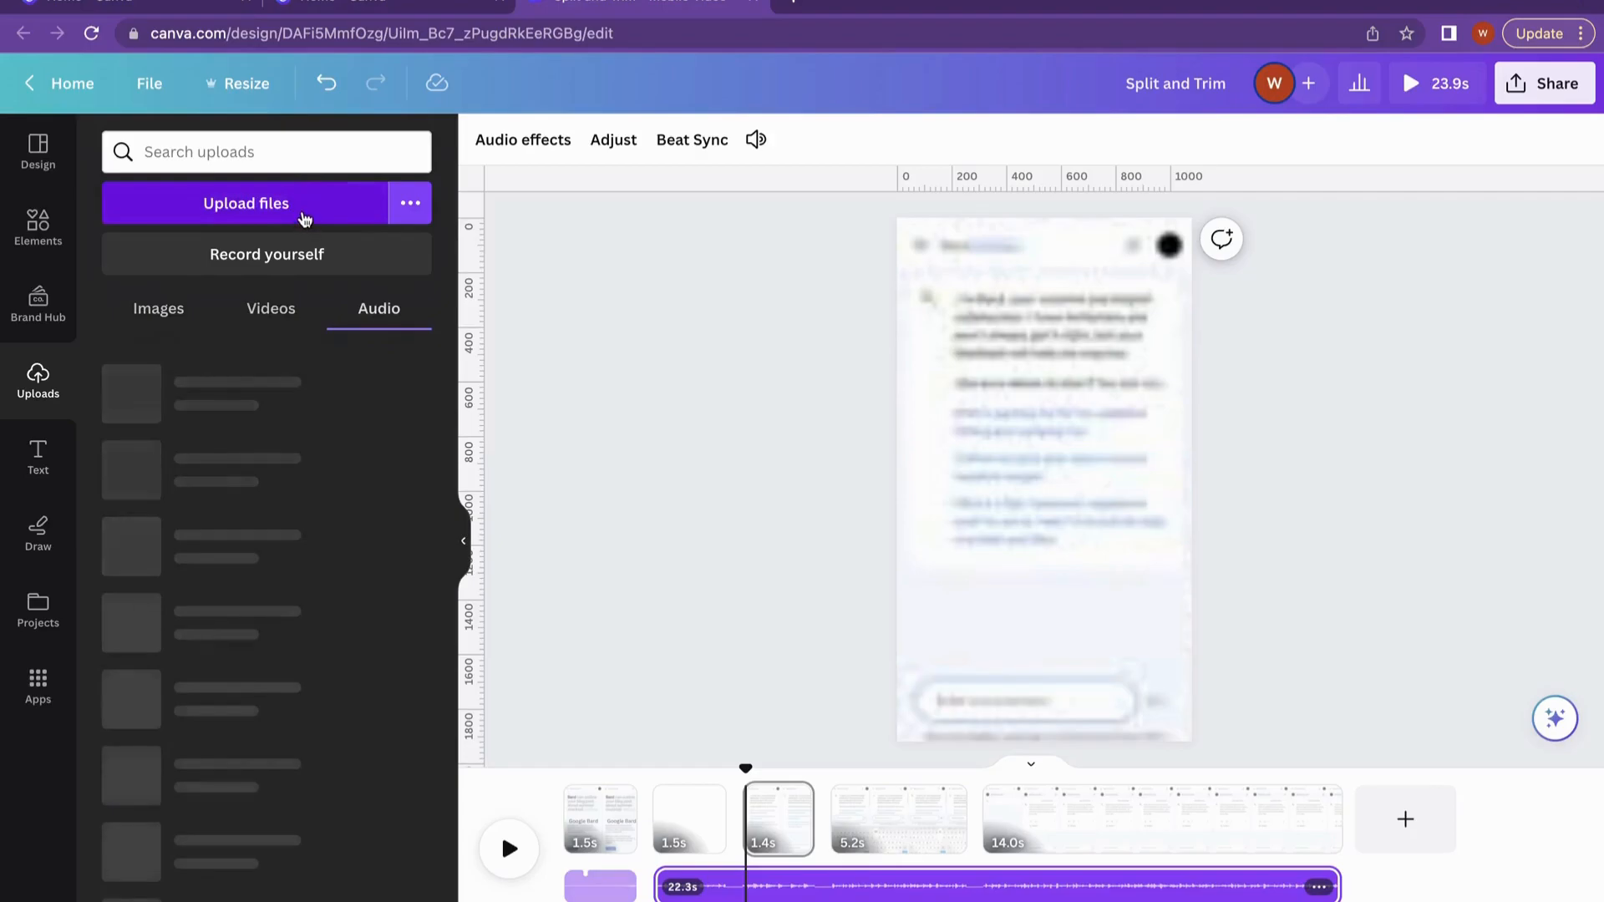
pyautogui.click(37, 684)
pyautogui.scroll(-3, 115, 678)
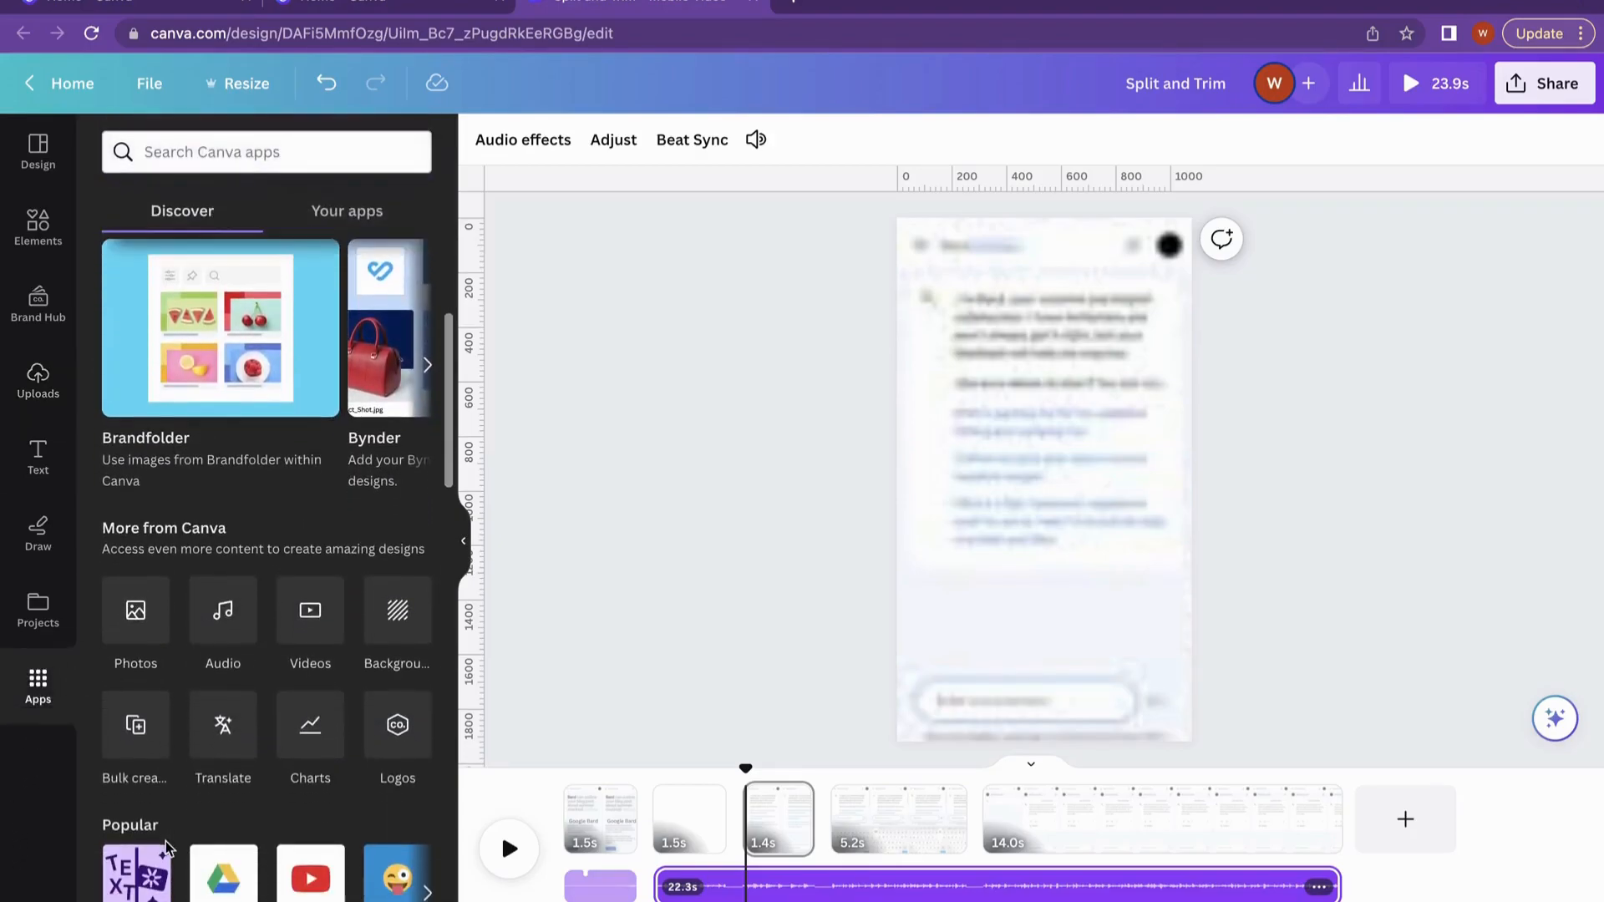
pyautogui.click(229, 608)
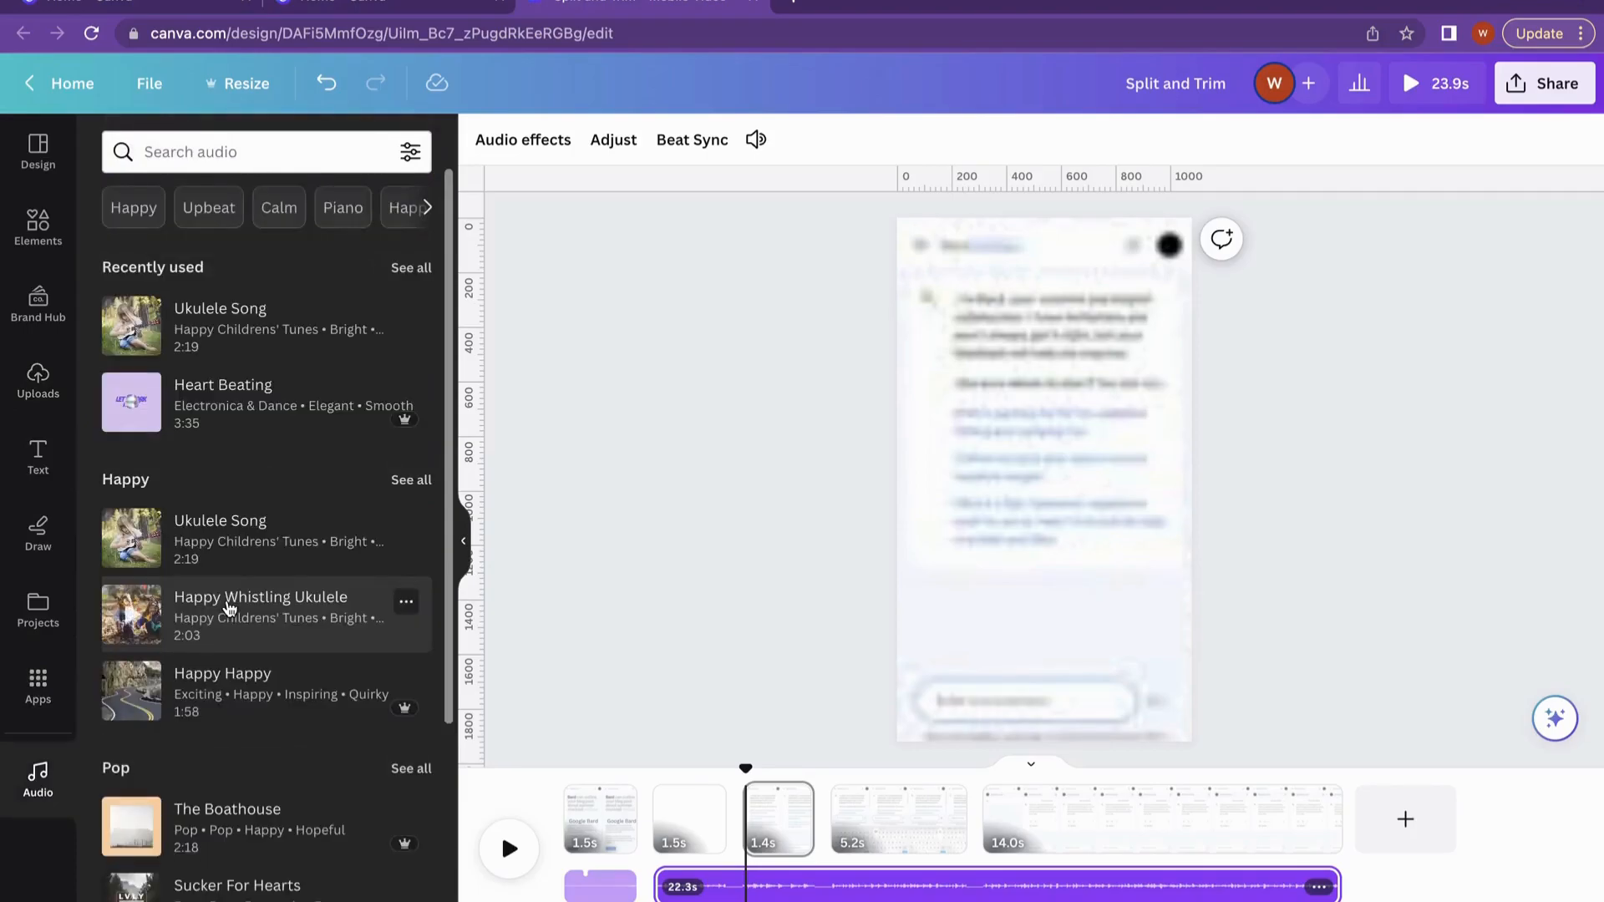
pyautogui.scroll(-10, 229, 750)
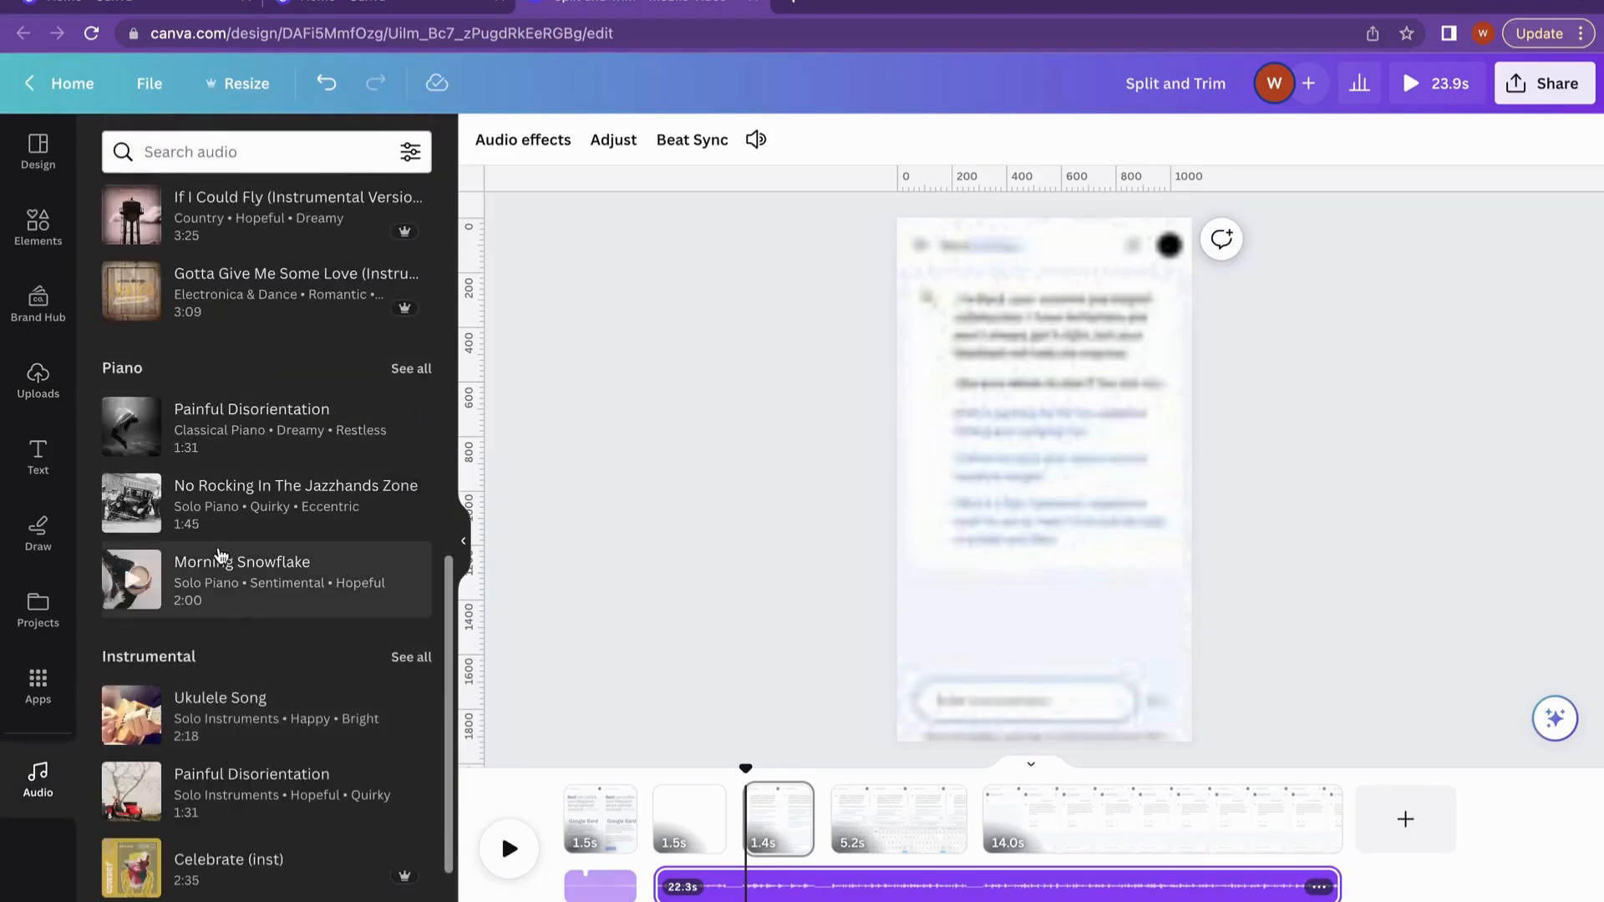
pyautogui.click(226, 428)
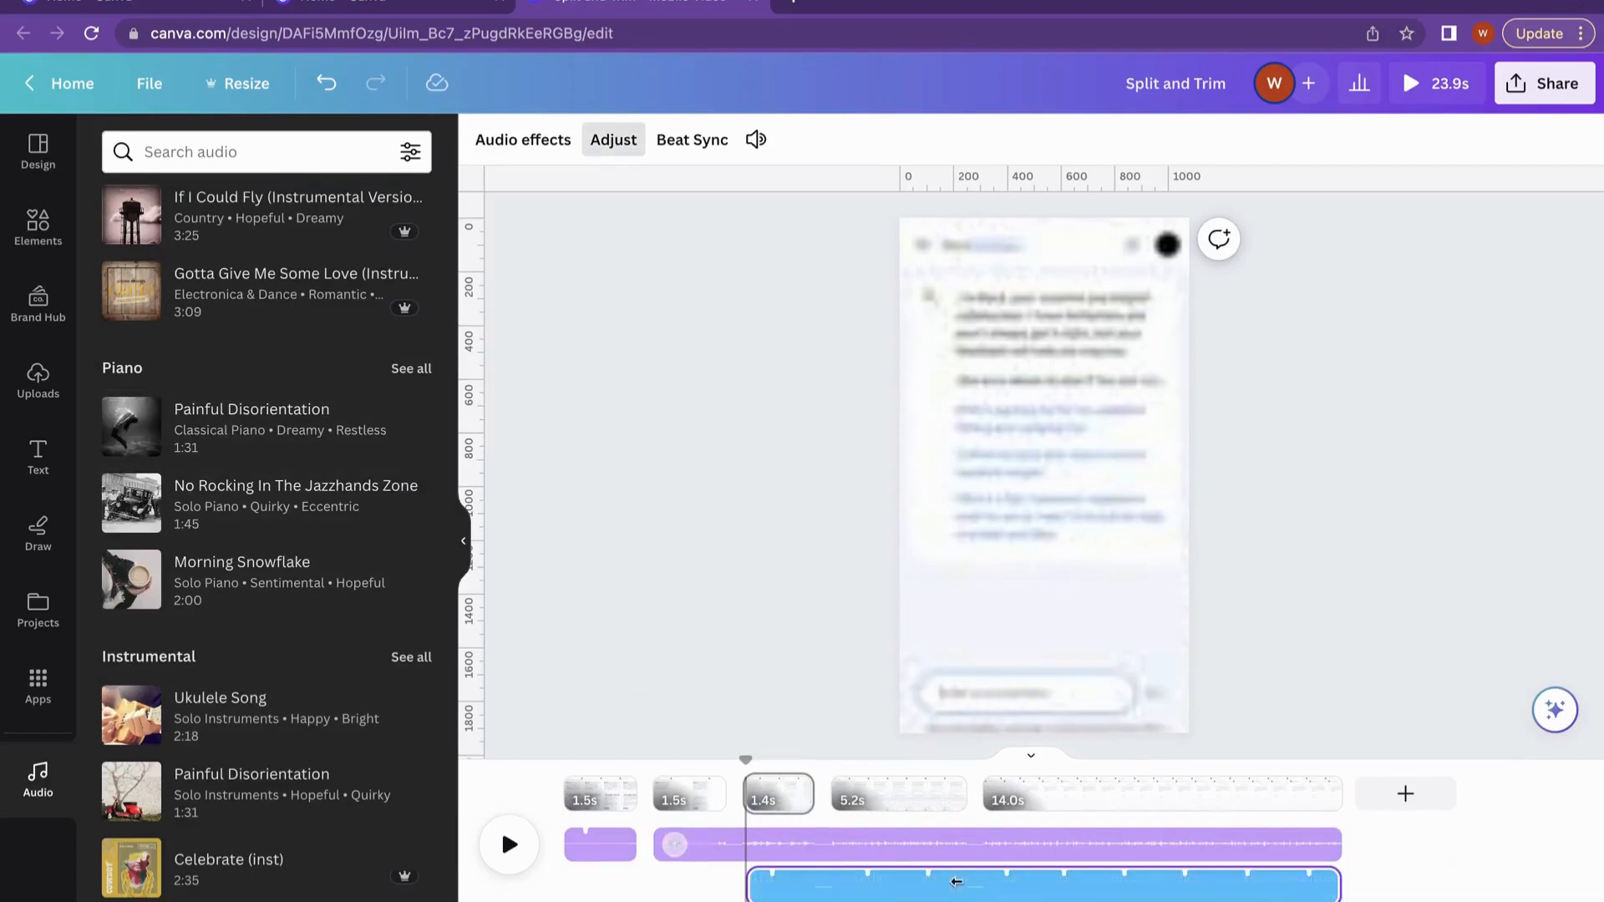
# Step: Shift the music within the "Painful Disorientation" track to play from a slightly later part and preview the video from 3.2 seconds
pyautogui.moveTo(821, 892); pyautogui.dragTo(798, 896)
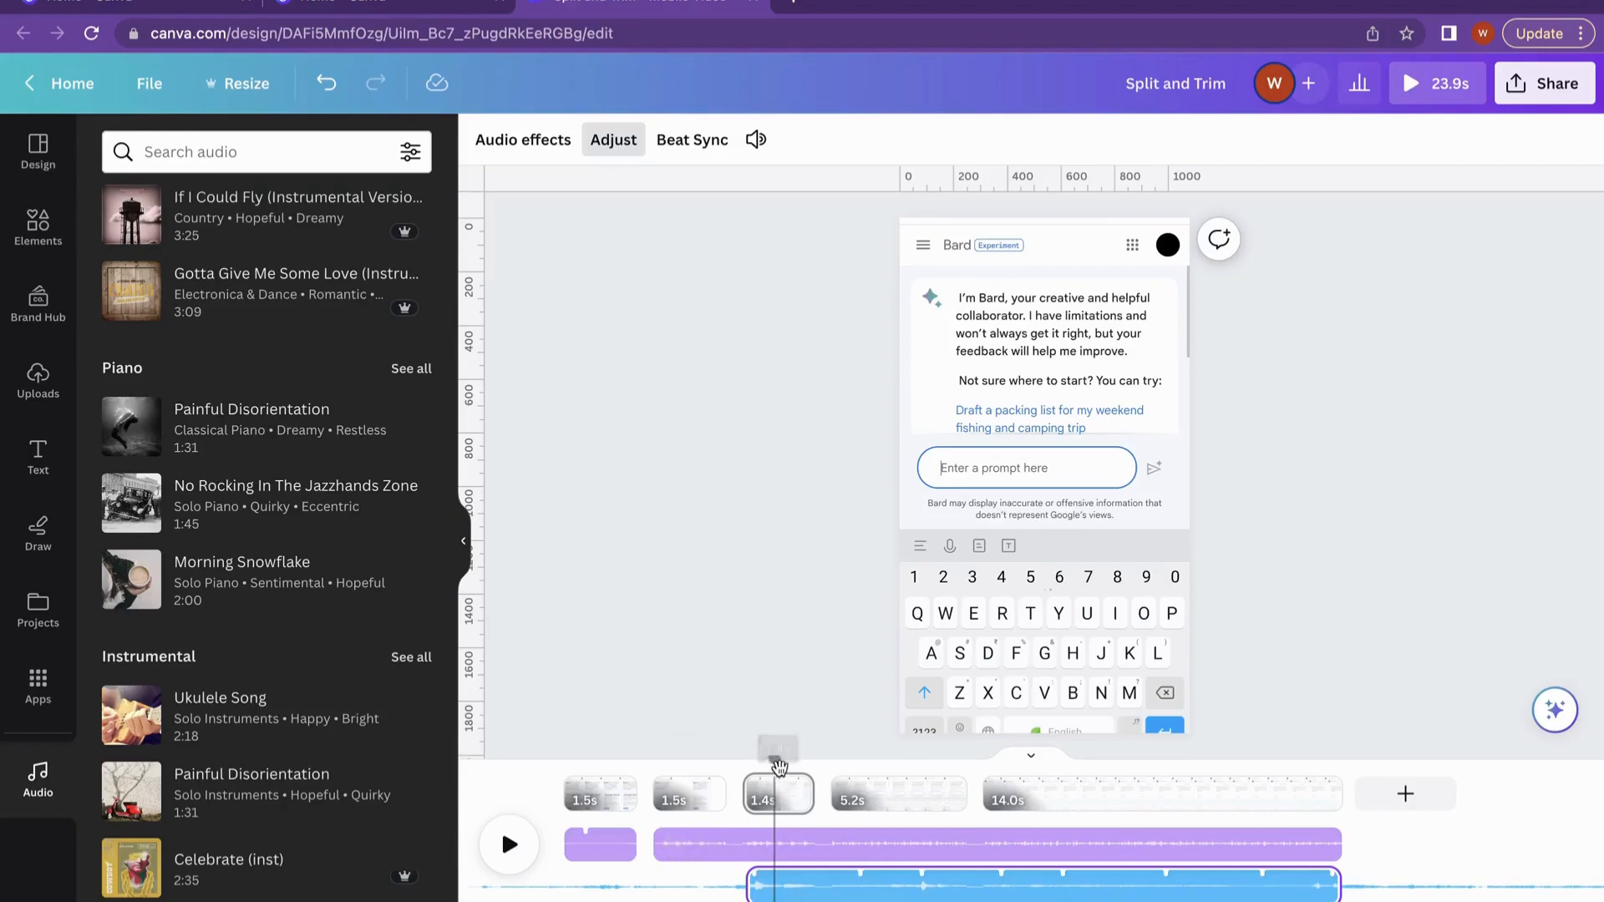
pyautogui.moveTo(780, 756); pyautogui.dragTo(752, 759)
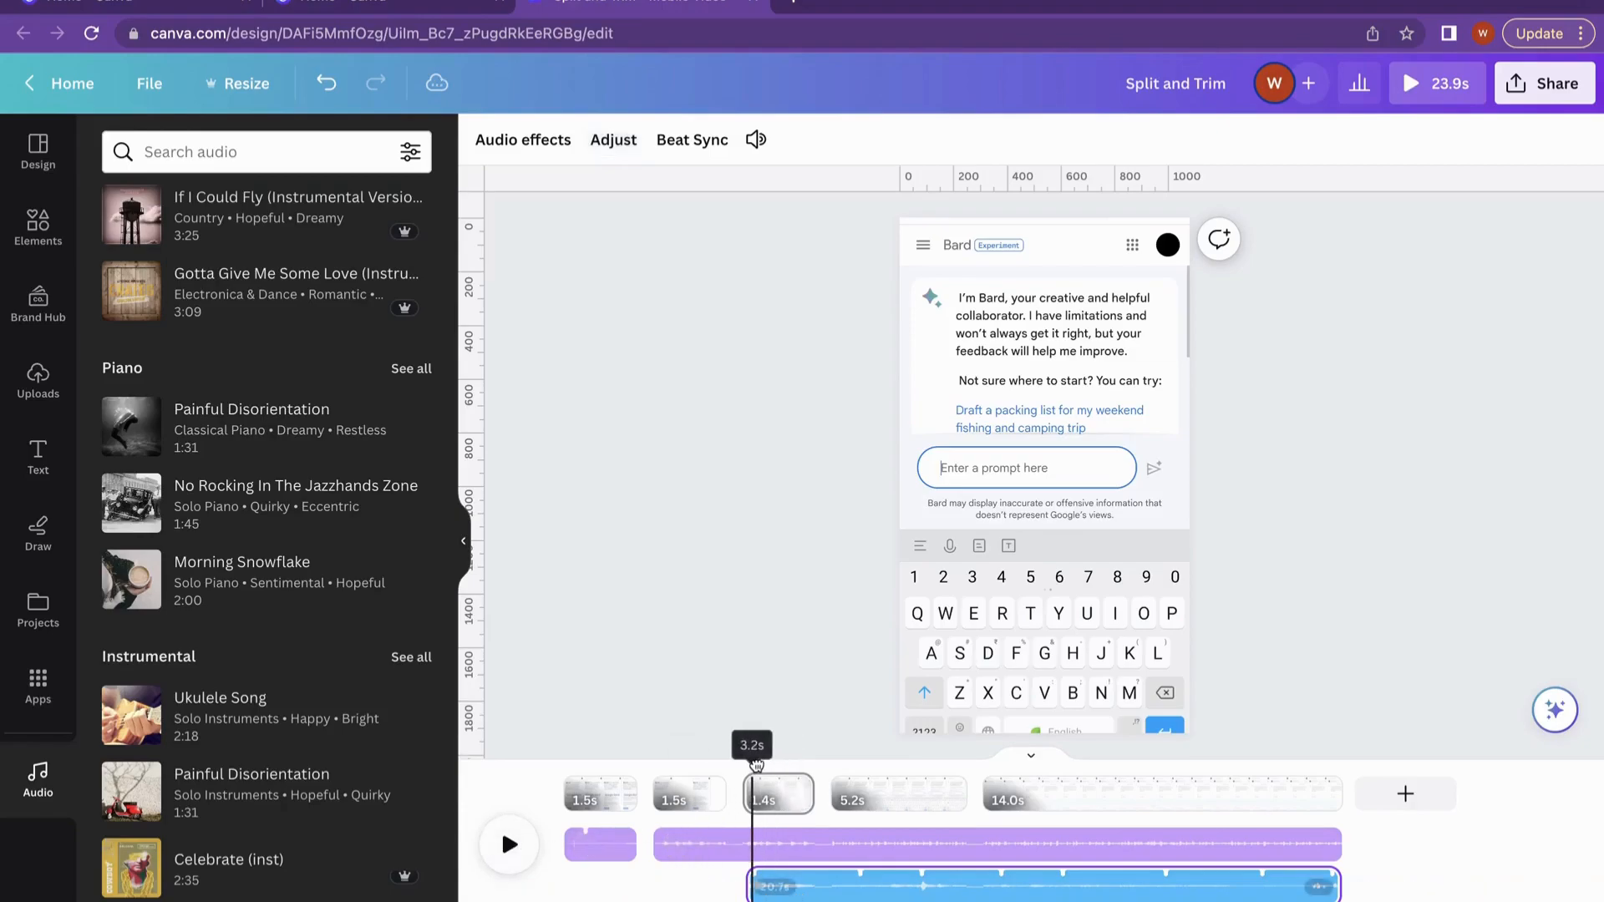
pyautogui.click(507, 854)
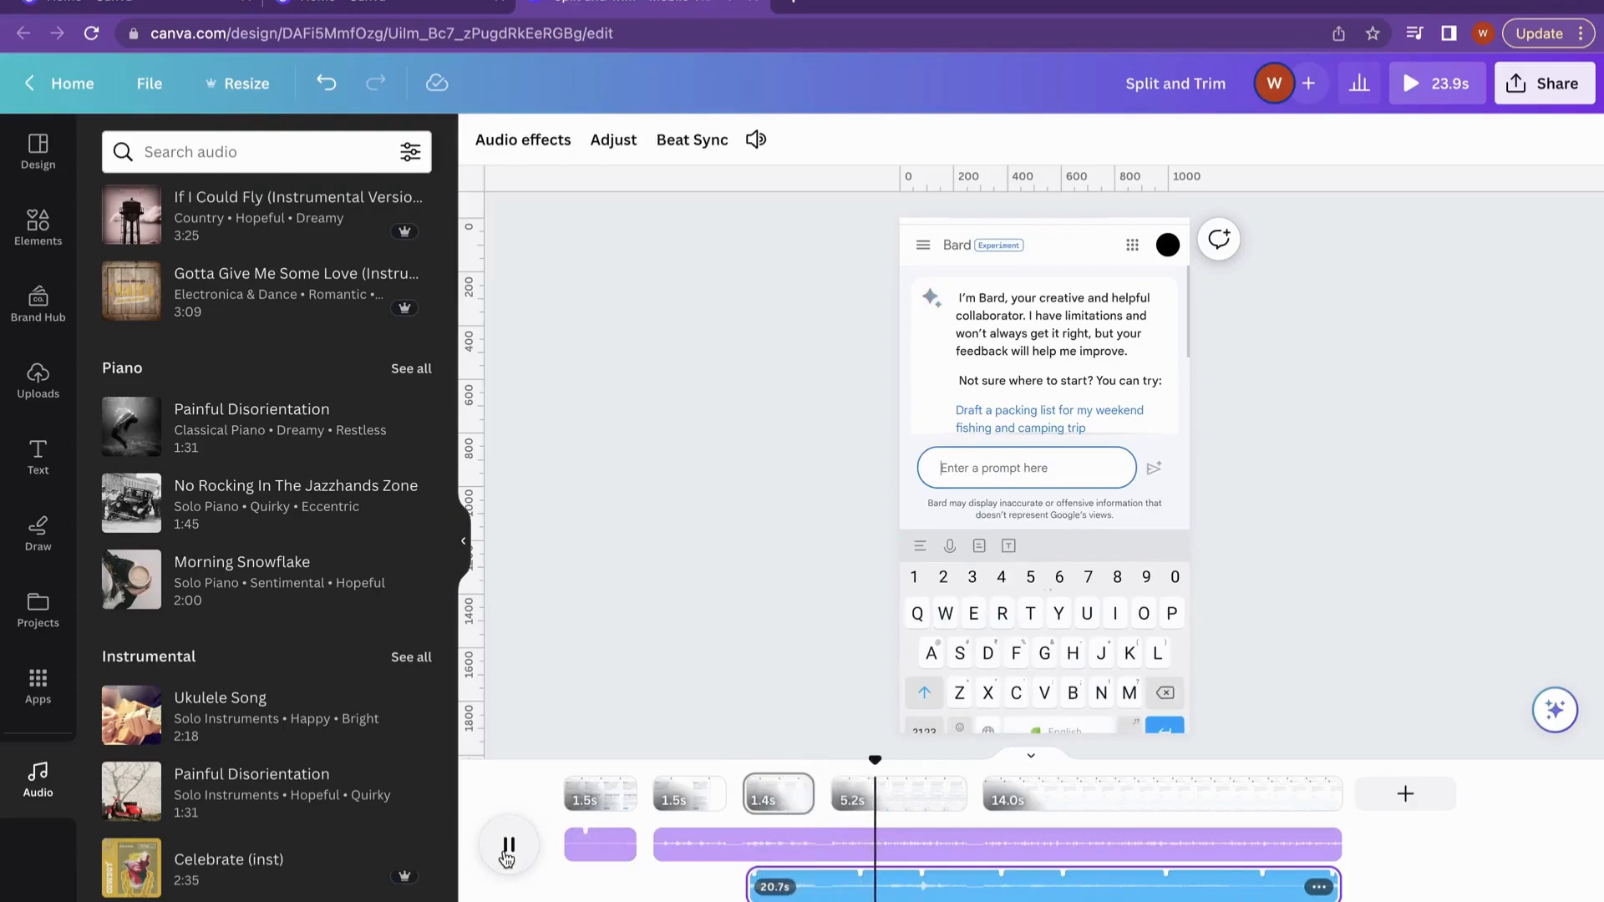
pyautogui.click(506, 854)
pyautogui.moveTo(926, 761); pyautogui.dragTo(831, 761)
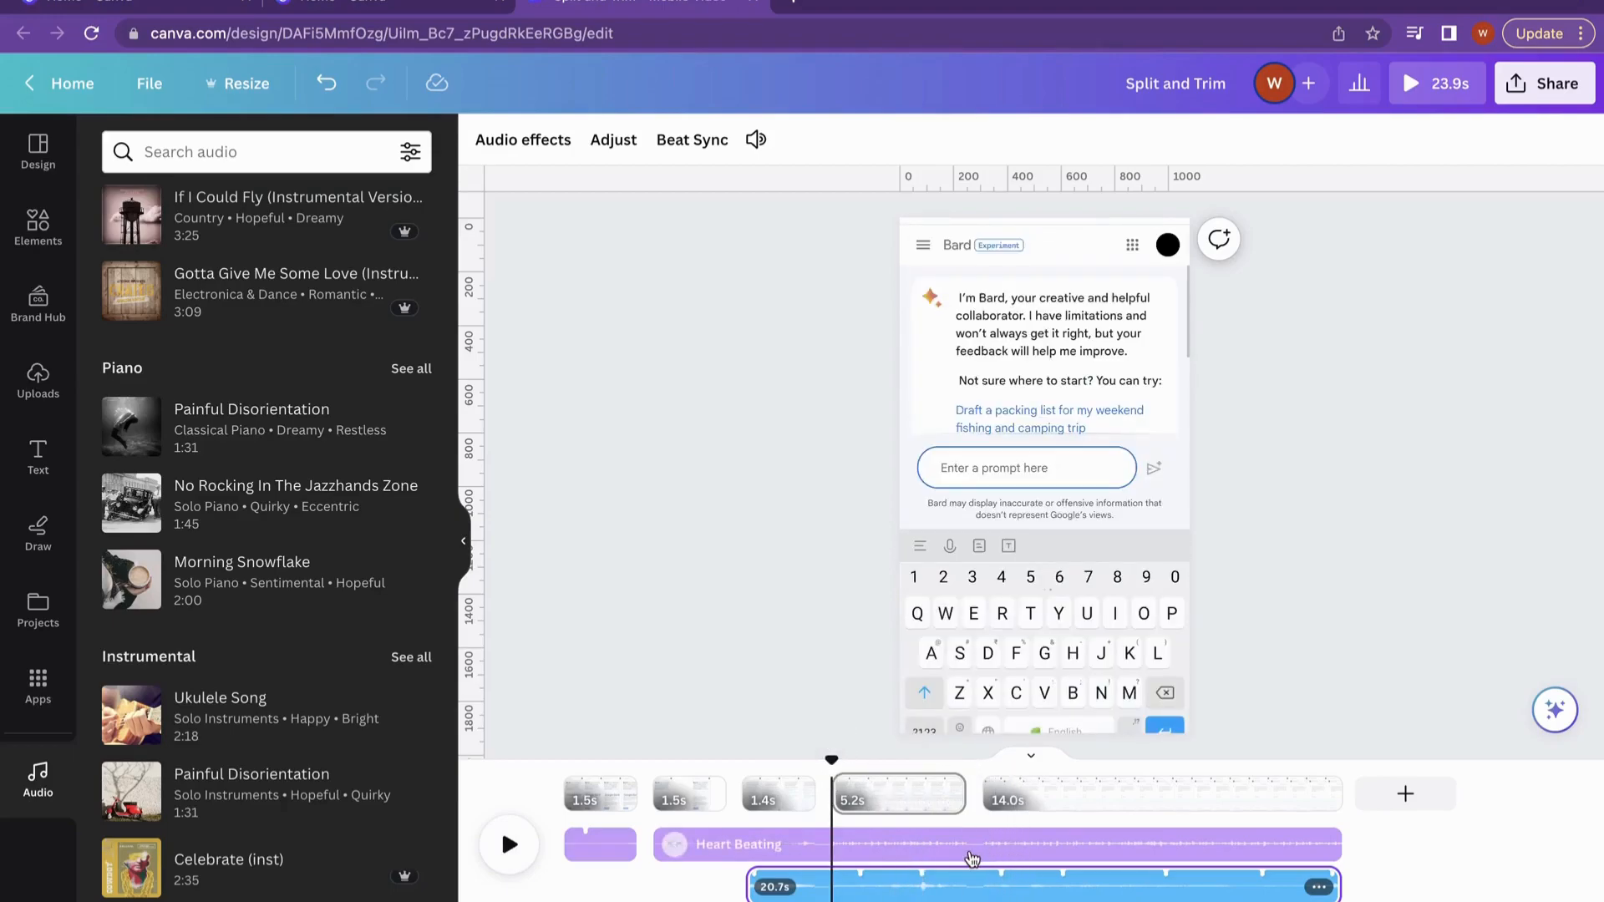
# Step: Examine the track options, including volume and splitting, of the "Heart Beating" and "Painful Disorientation" audio tracks, leaving both unchanged
pyautogui.click(933, 888)
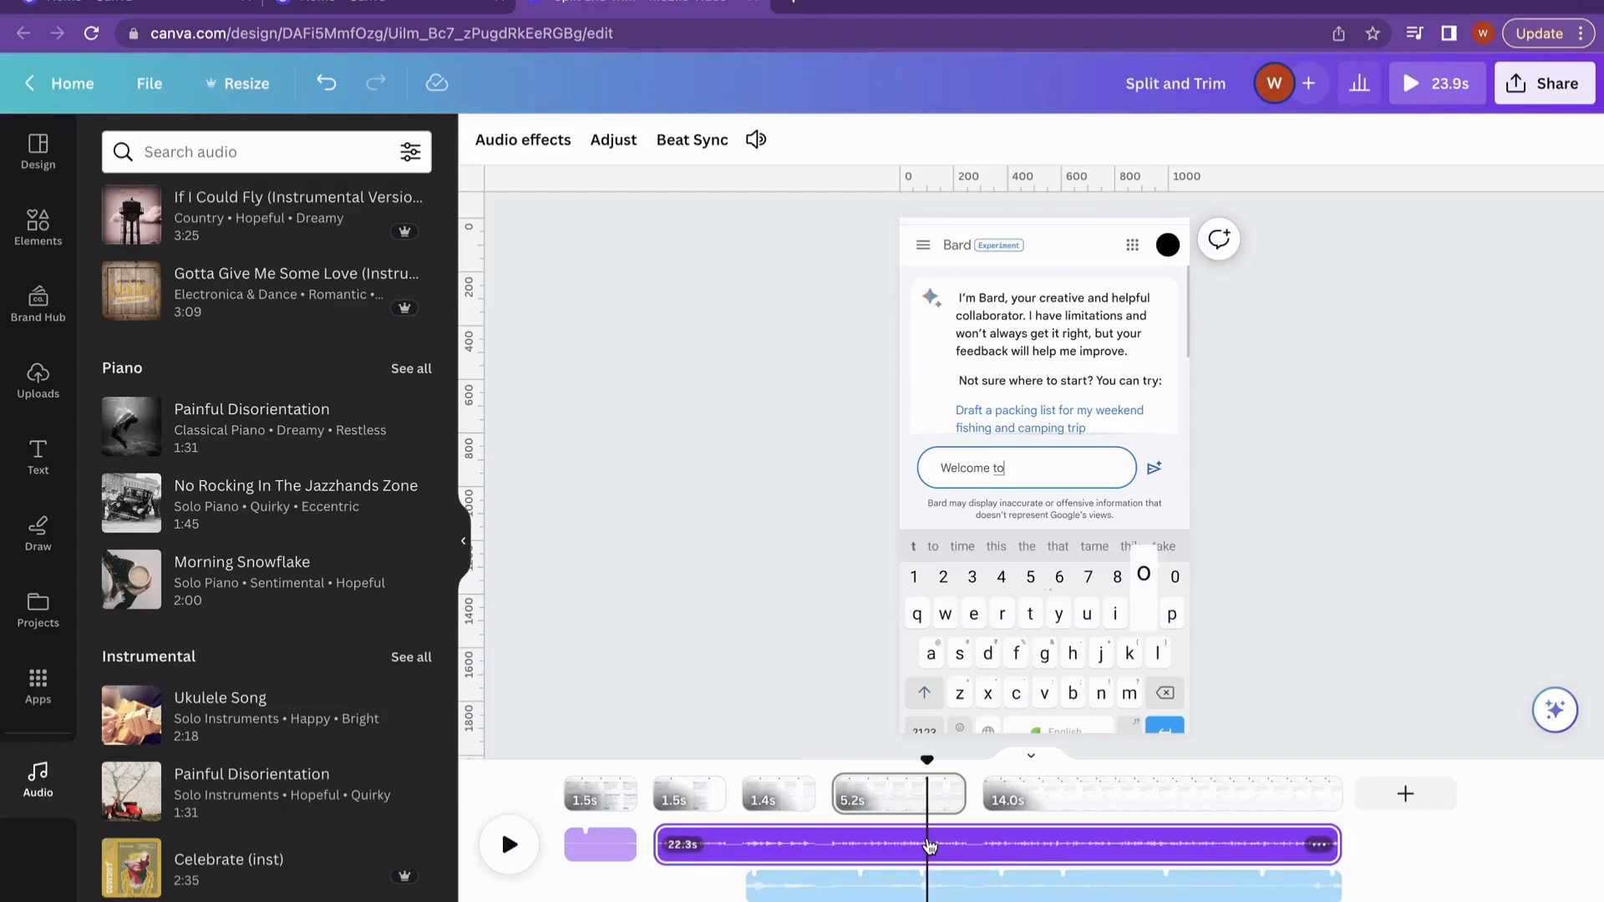
pyautogui.click(957, 844)
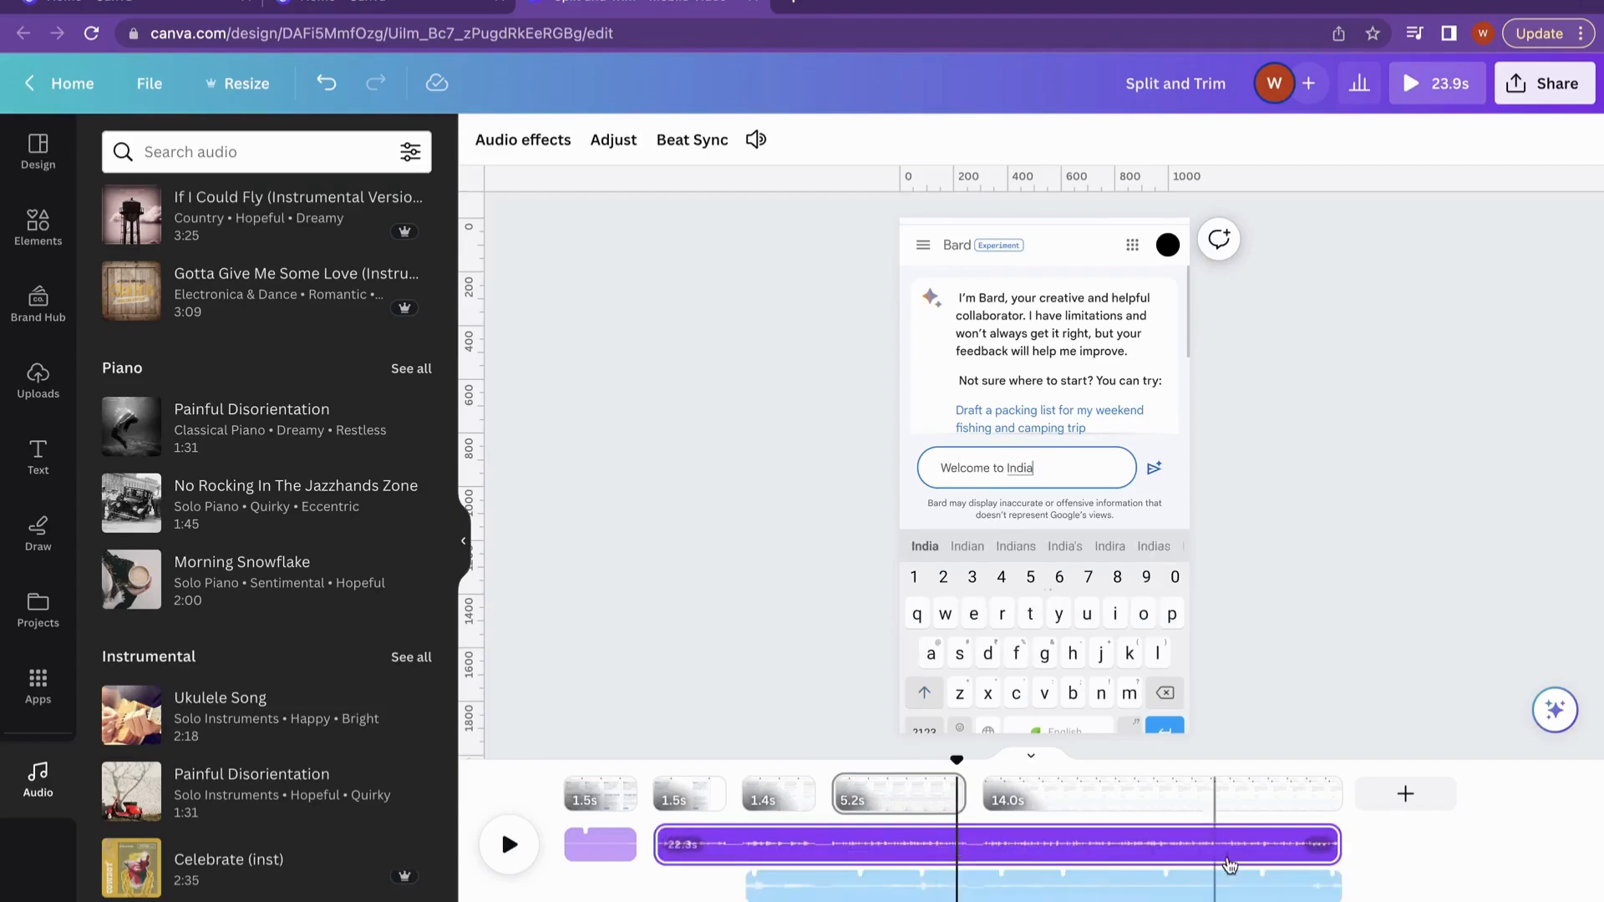
pyautogui.click(1322, 846)
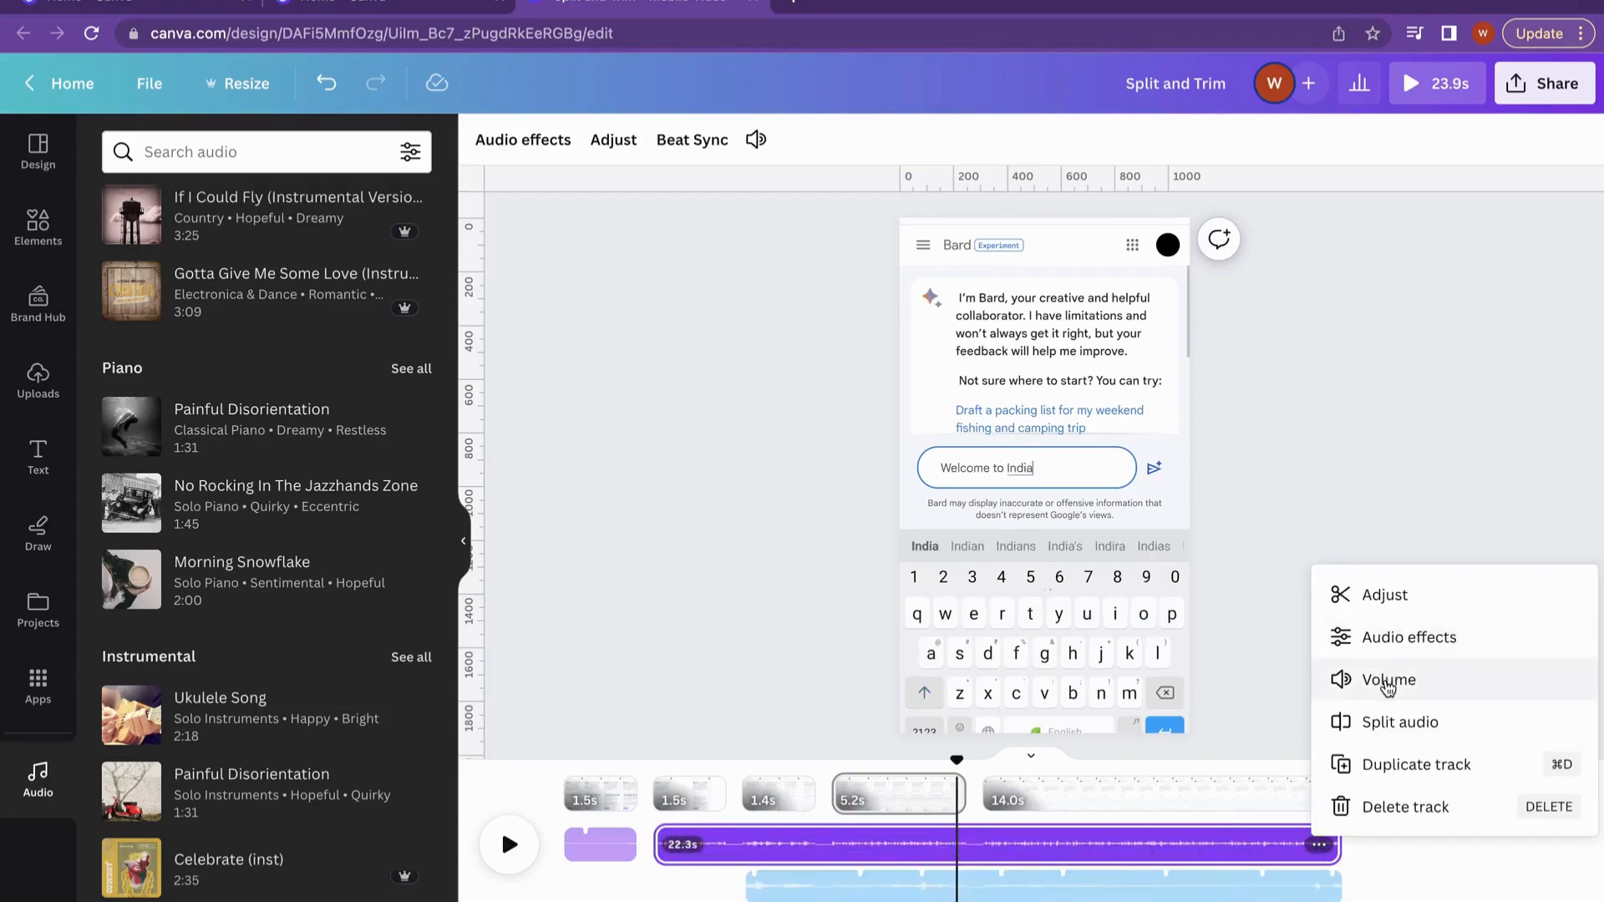
pyautogui.click(1287, 889)
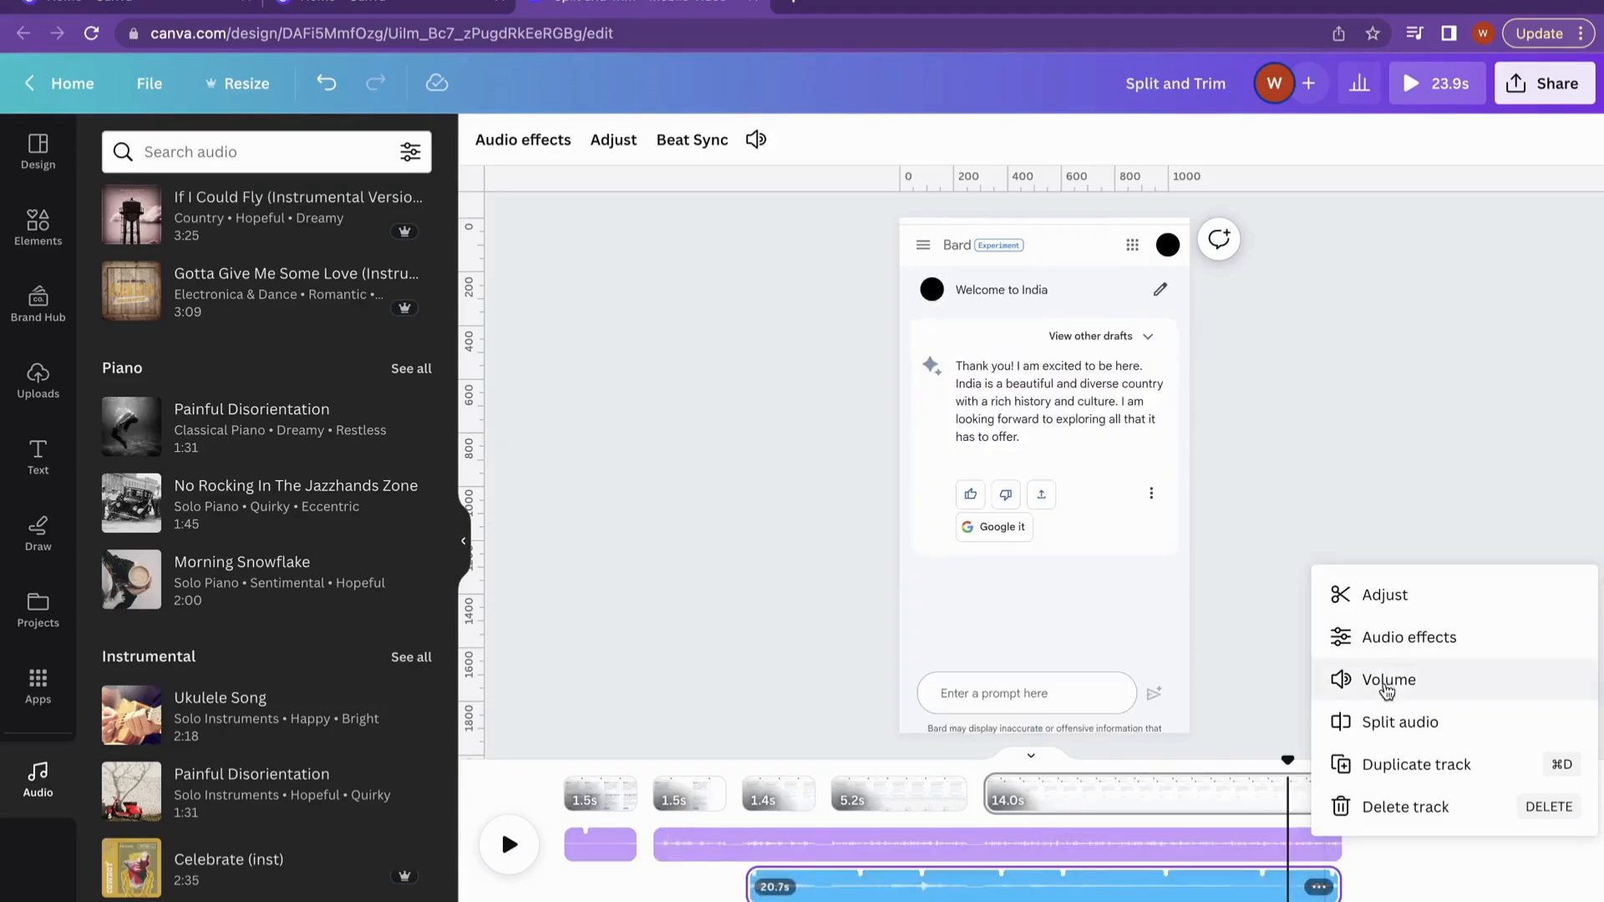
pyautogui.click(1383, 888)
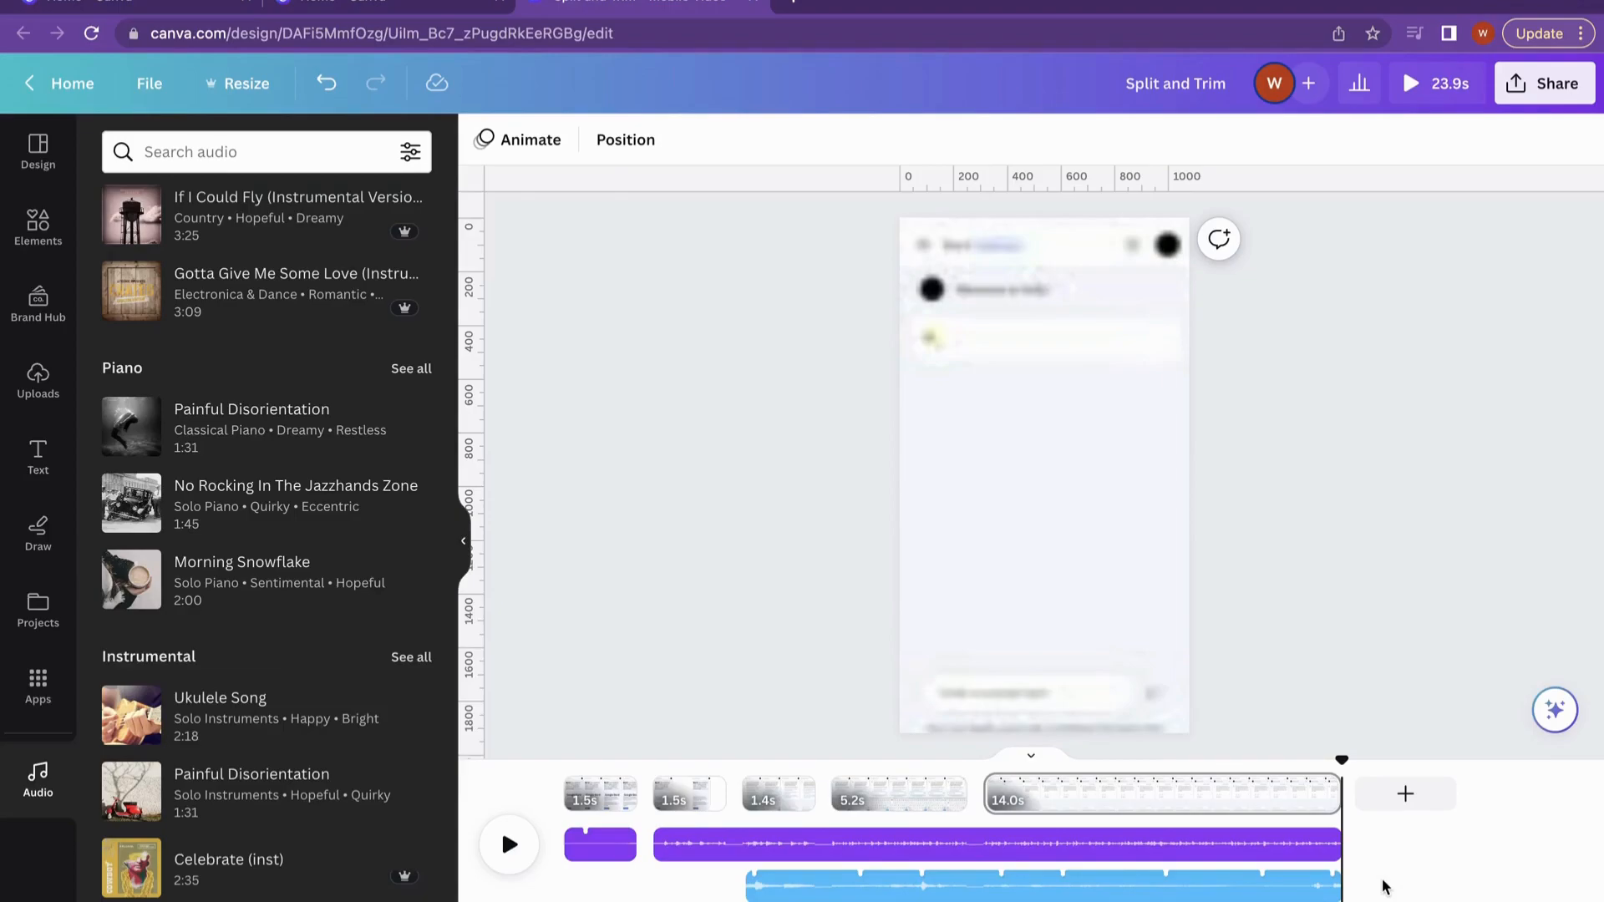